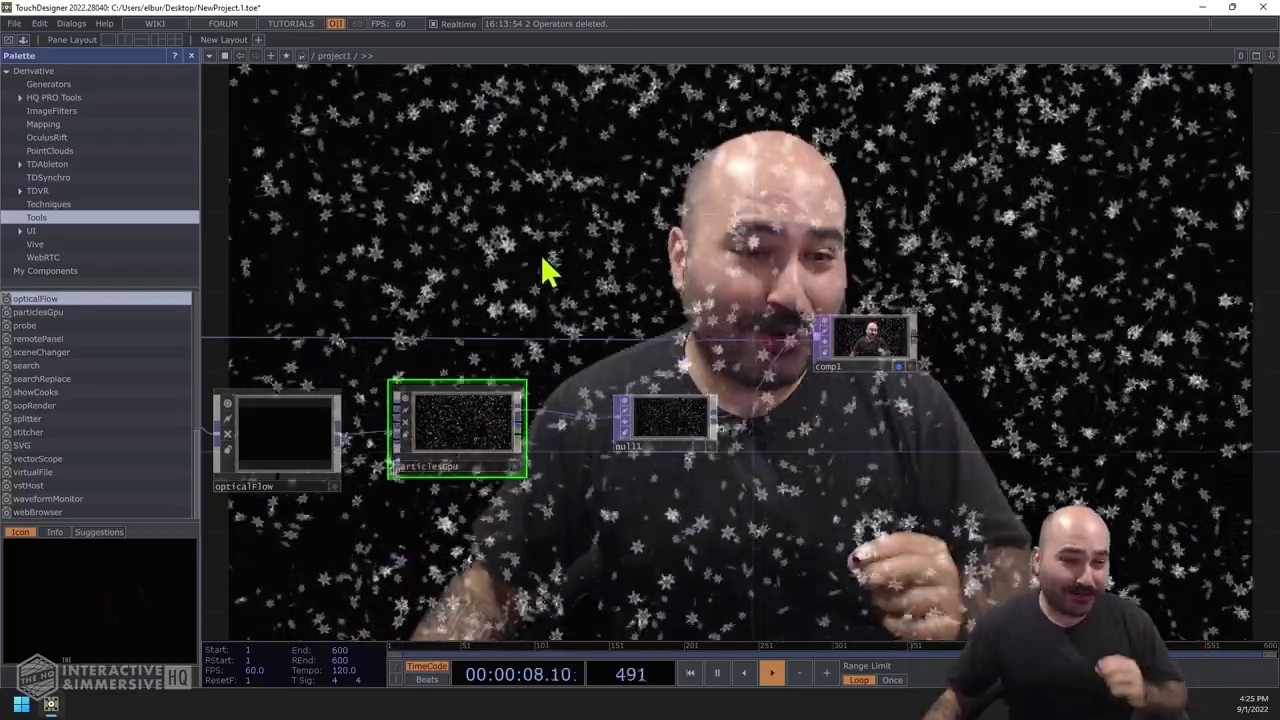
Delete the opticalFlow, particlesGpu, null1 and comp1 operators, keeping only ndiin1 in the network
left_click_drag(570, 248, 711, 222)
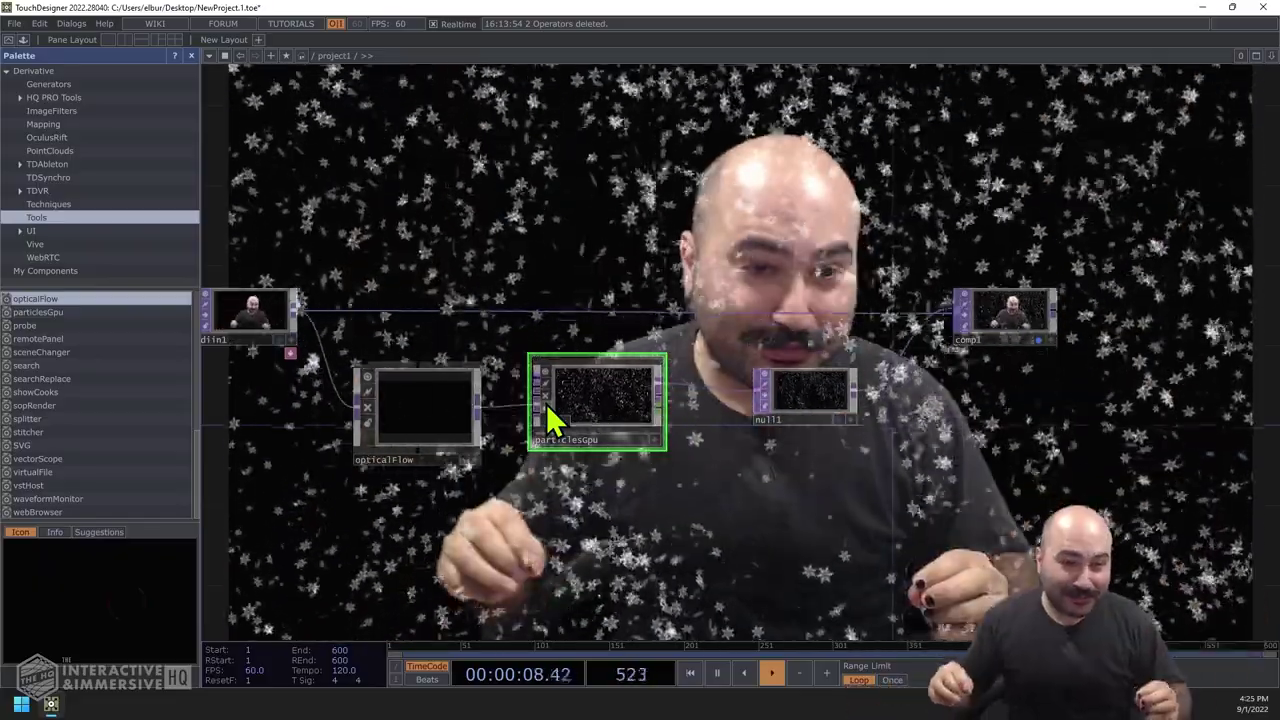
left_click_drag(408, 232, 1015, 490)
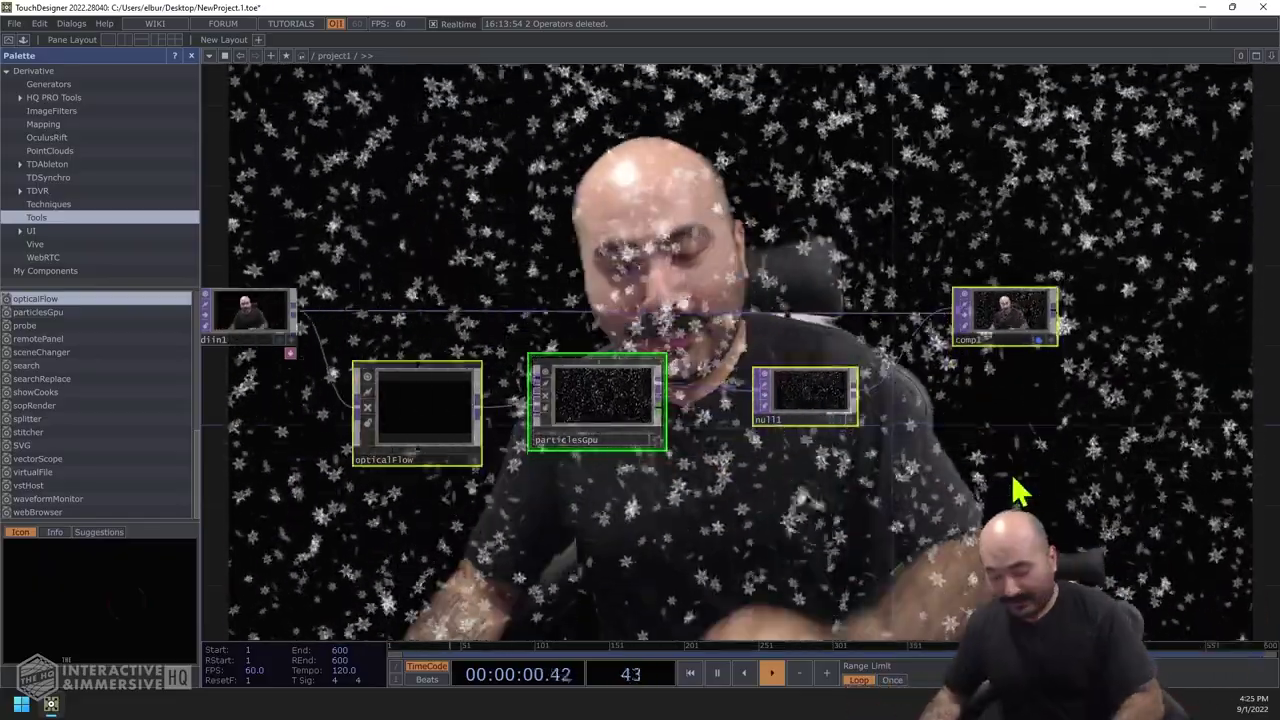
key("Delete")
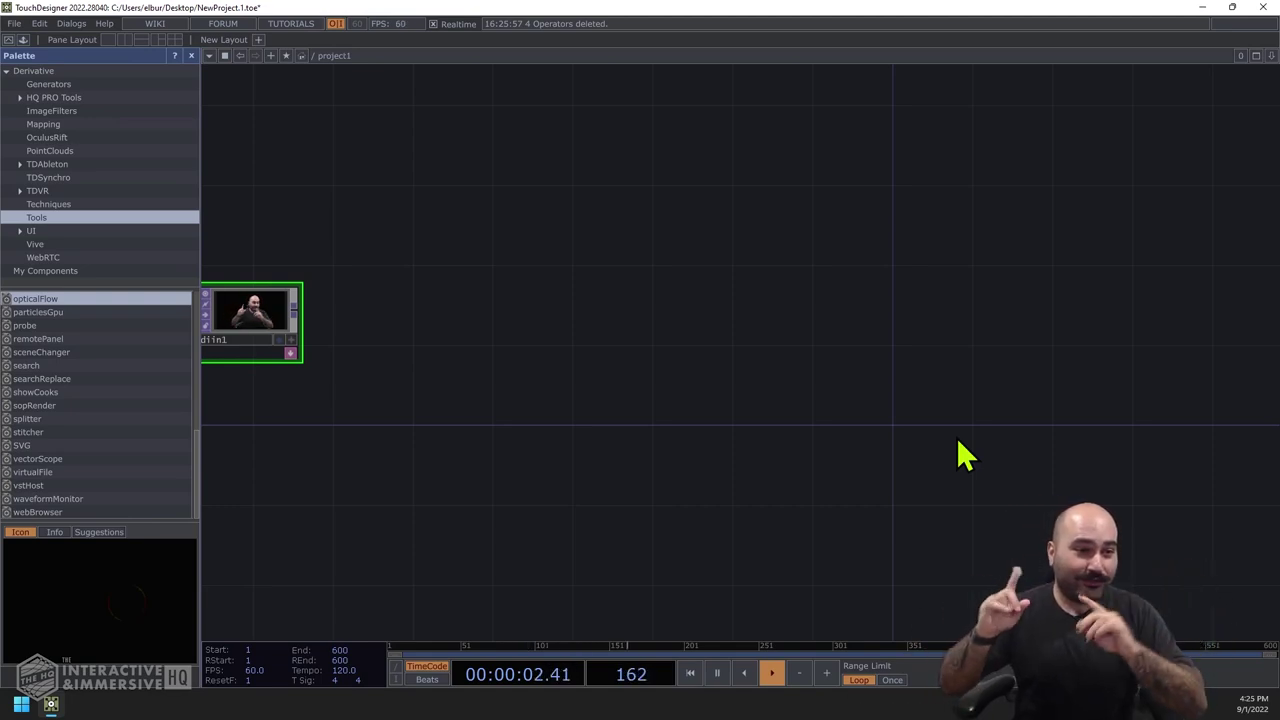
Add the particlesGpu component from the palette's Tools to the network, placing it well to the right of and slightly below ndiin1
scroll(506, 309, "up", 5)
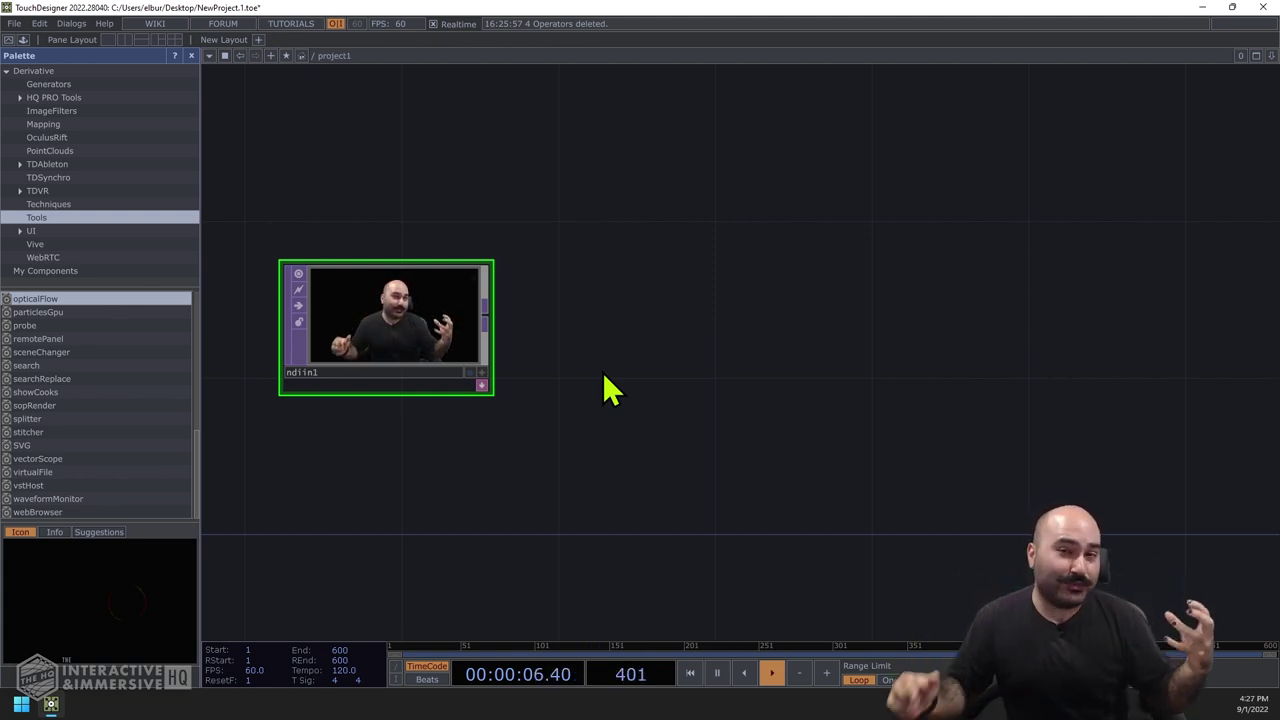
scroll(366, 300, "up", 2)
scroll(365, 314, "up", 1)
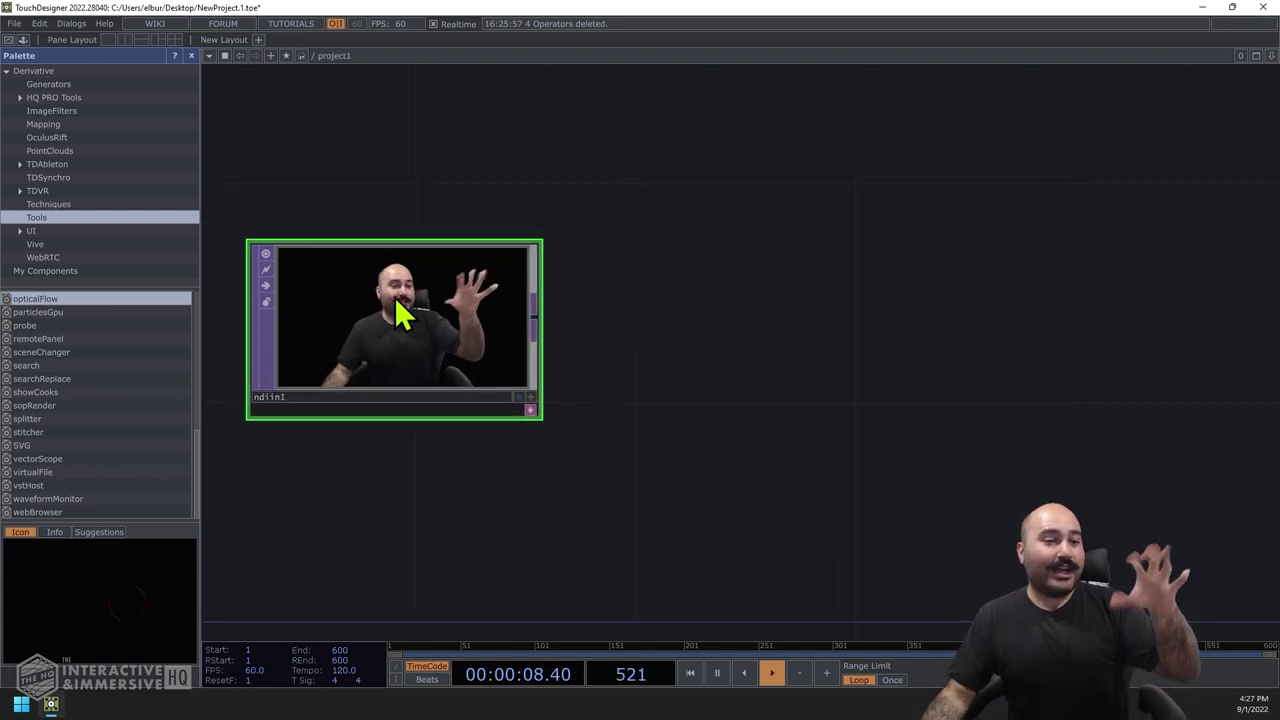
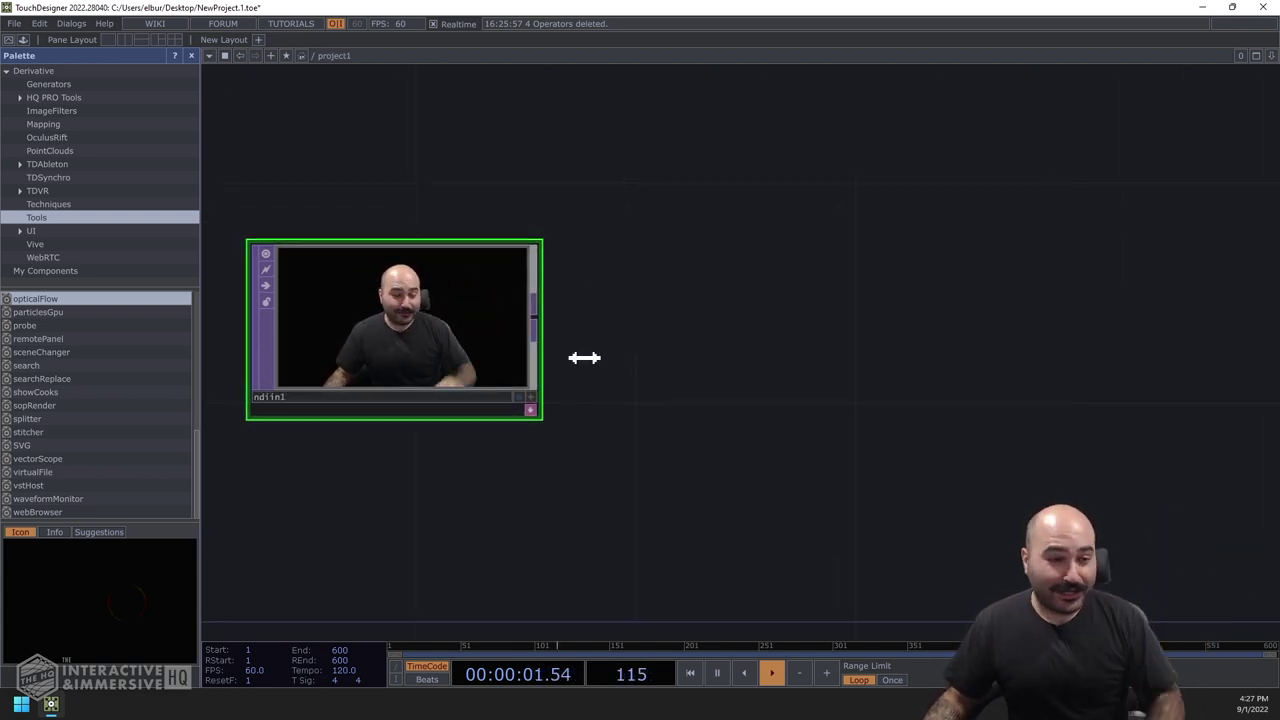
left_click_drag(746, 315, 616, 270)
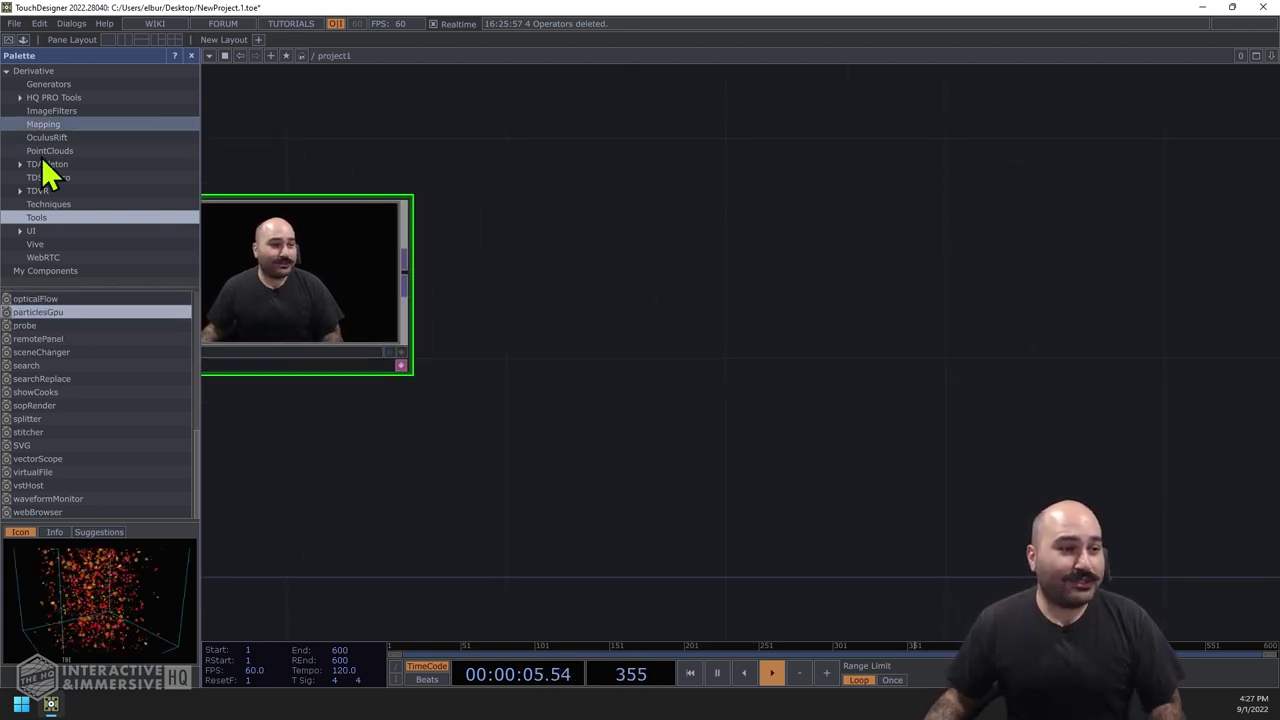
left_click(43, 312)
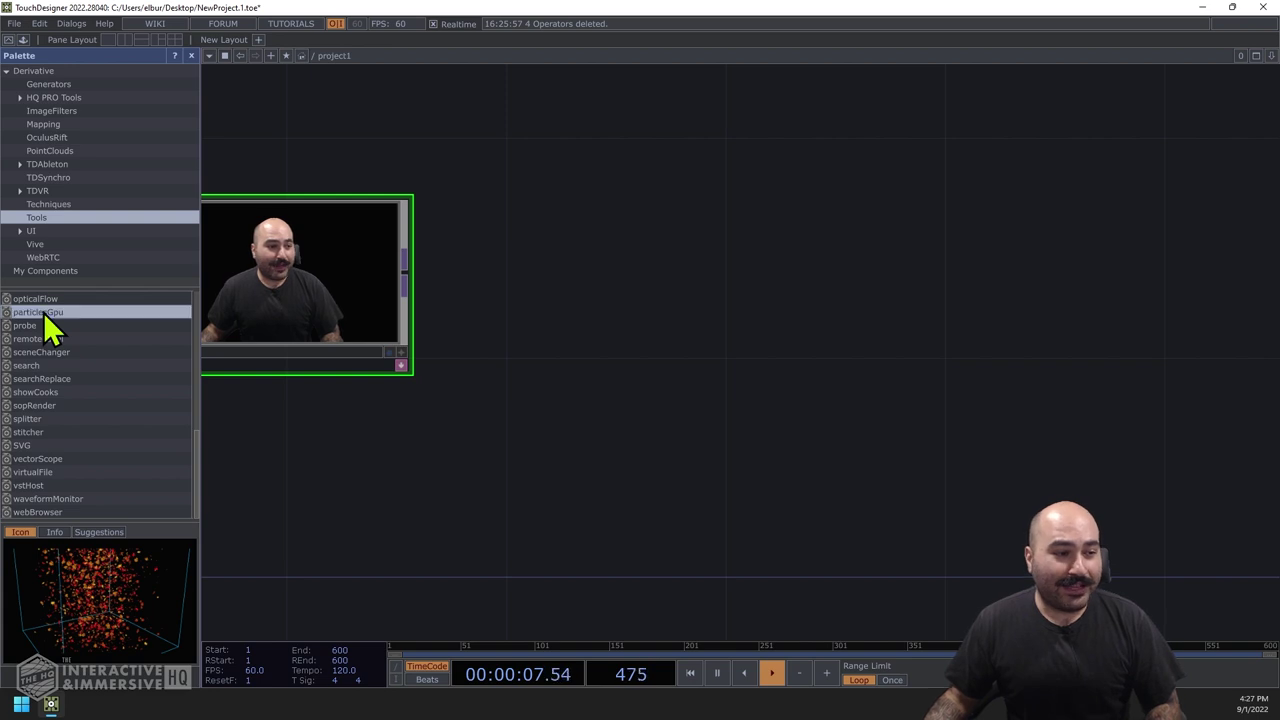
left_click(745, 378)
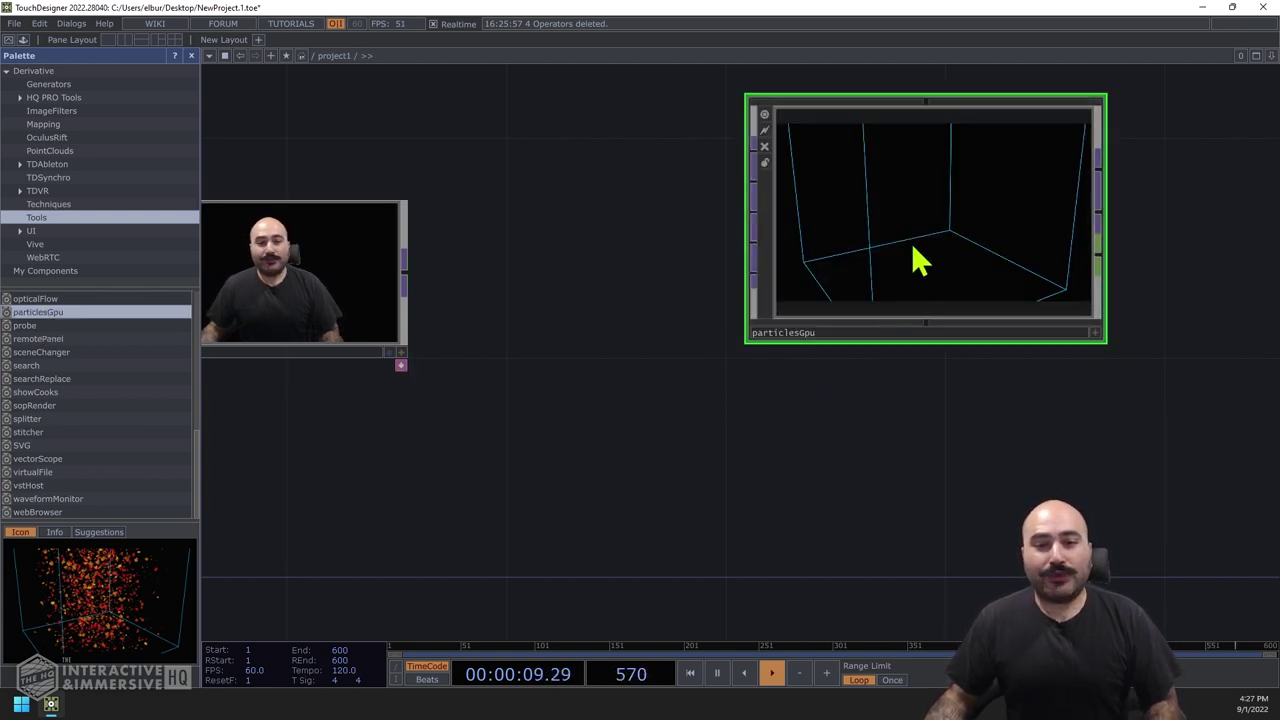
left_click_drag(918, 262, 894, 351)
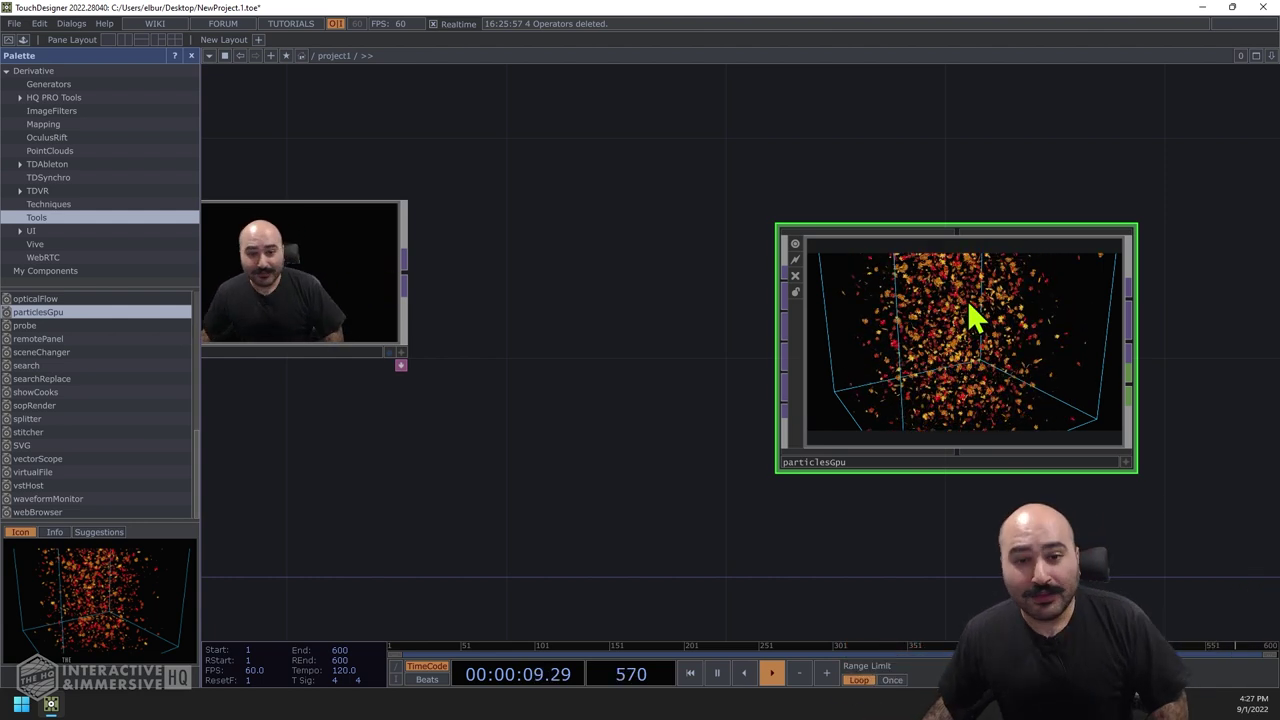
left_click_drag(967, 300, 971, 288)
left_click_drag(914, 200, 786, 166)
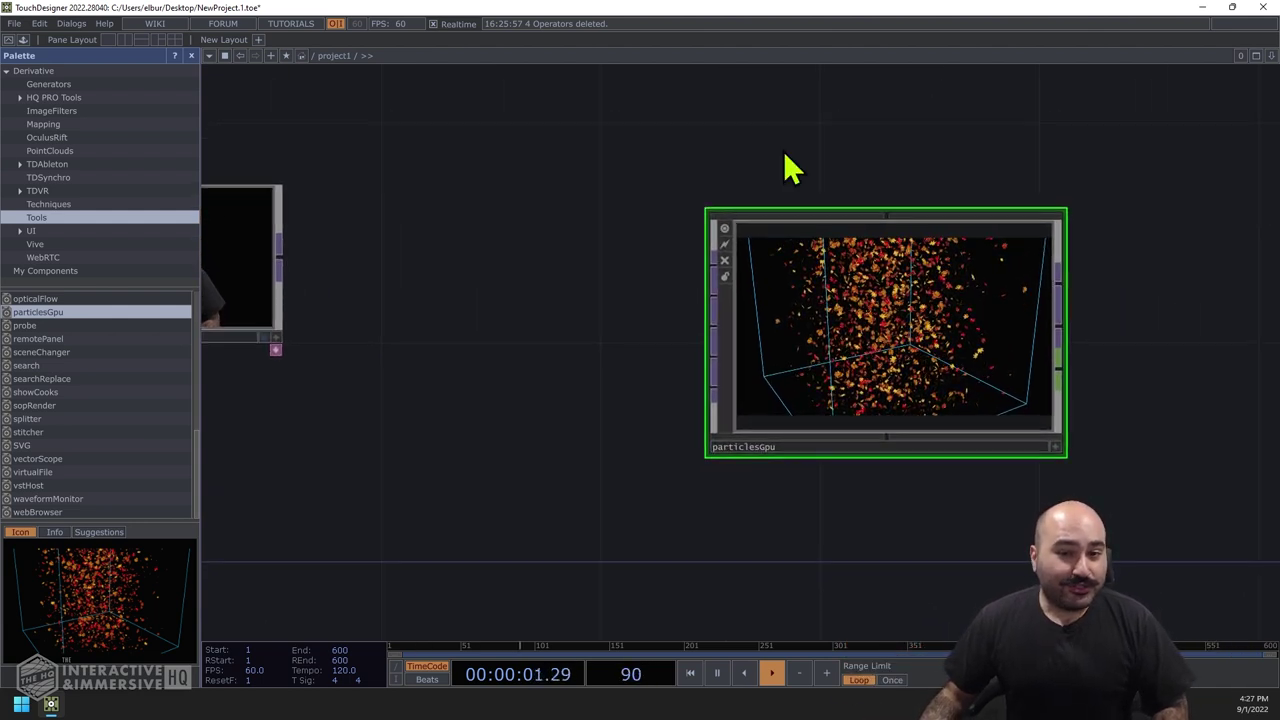
scroll(786, 166, "down", 2)
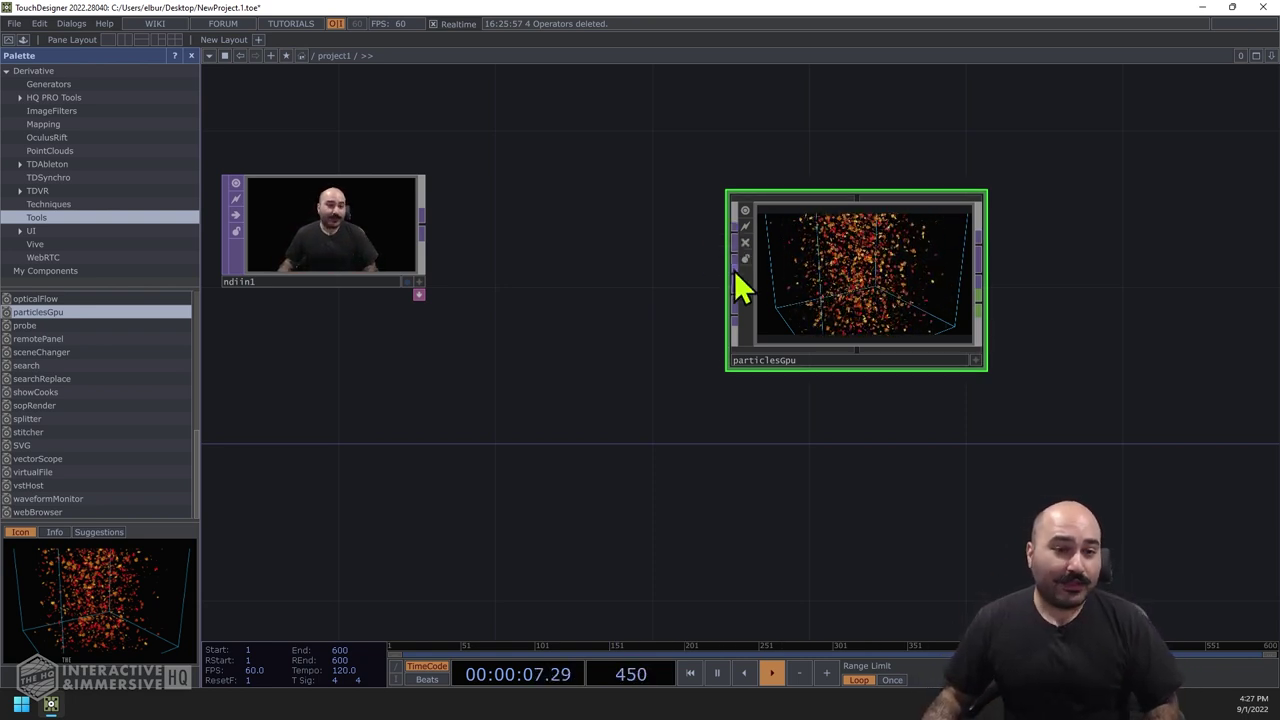
left_click_drag(868, 250, 945, 326)
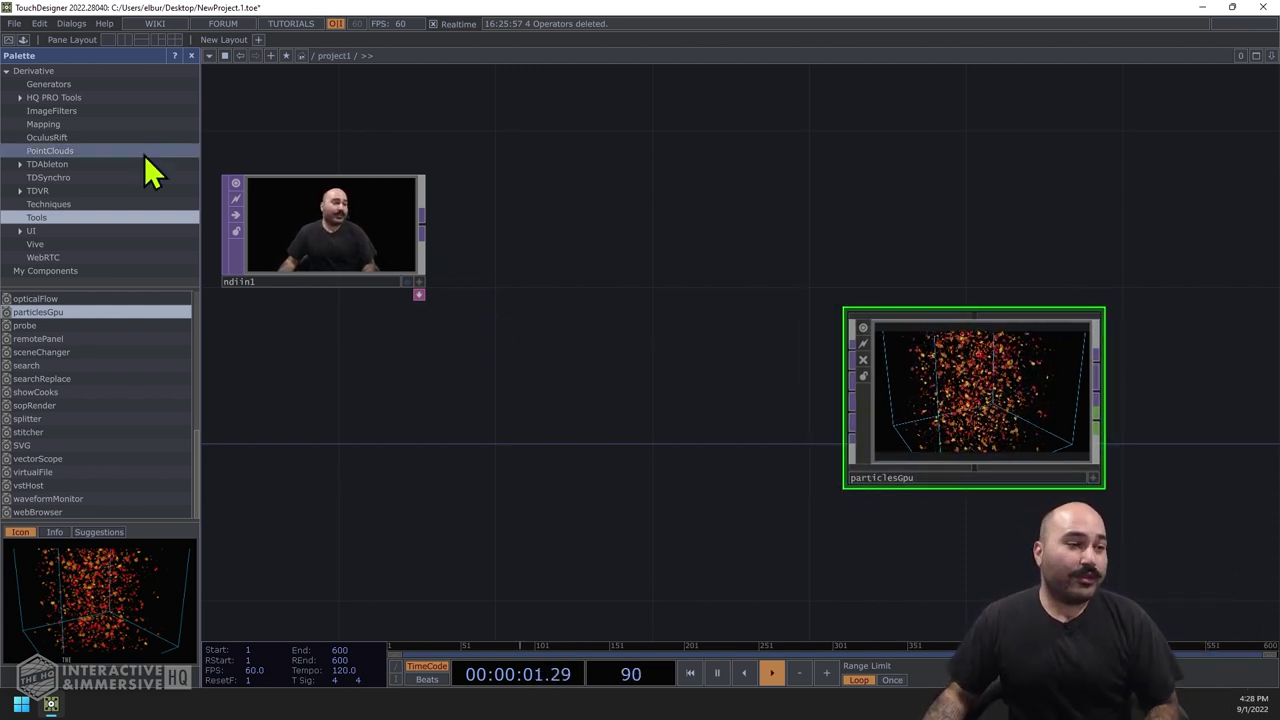
Add the opticalFlow component from the palette's Tools between ndiin1 and particlesGpu, shifting particlesGpu further right to make room
left_click(55, 300)
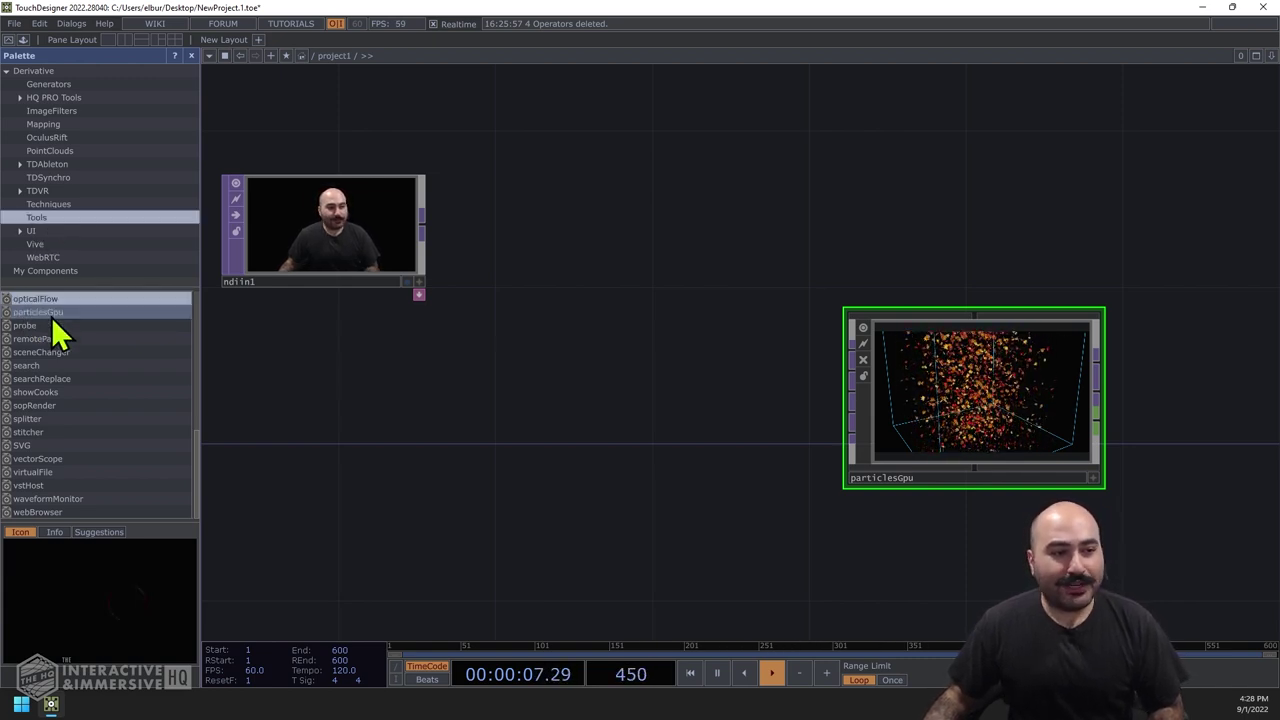
left_click_drag(34, 299, 580, 357)
left_click_drag(680, 250, 660, 394)
left_click_drag(937, 443, 1055, 443)
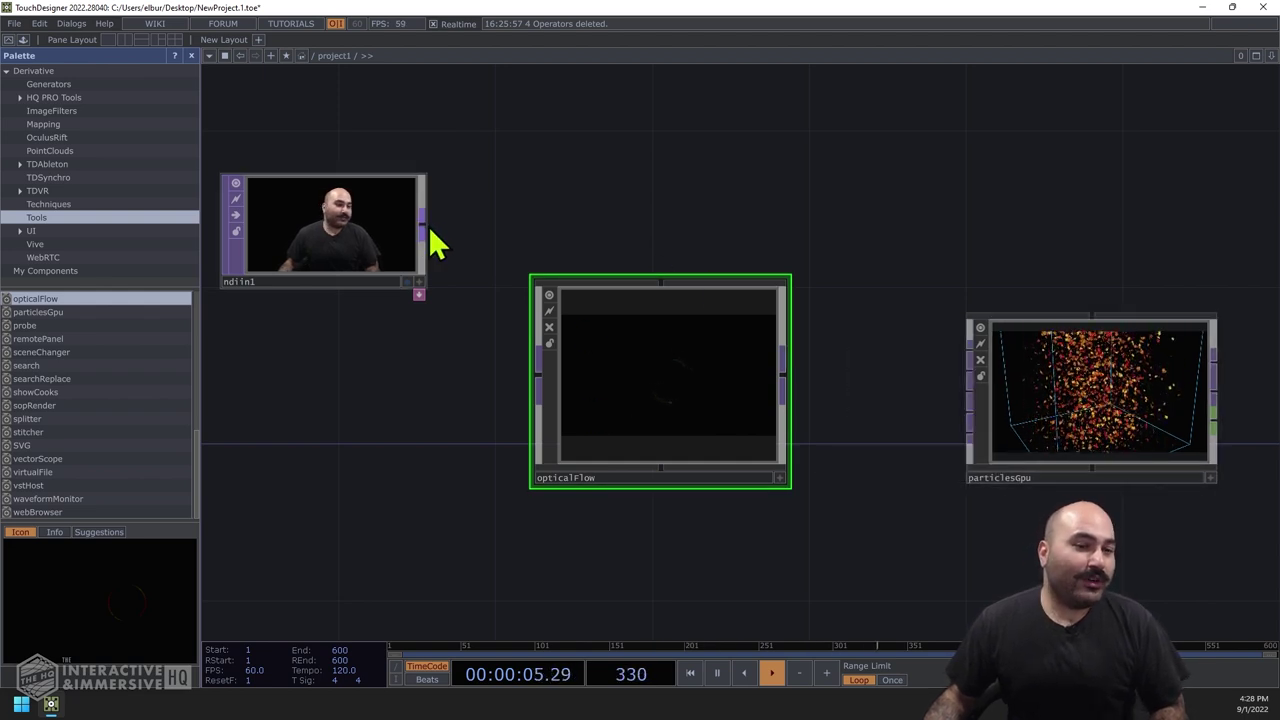
Connect the output of ndiin1 to the opticalFlow input and examine the motion in its preview
left_click_drag(423, 226, 521, 344)
left_click_drag(525, 410, 531, 400)
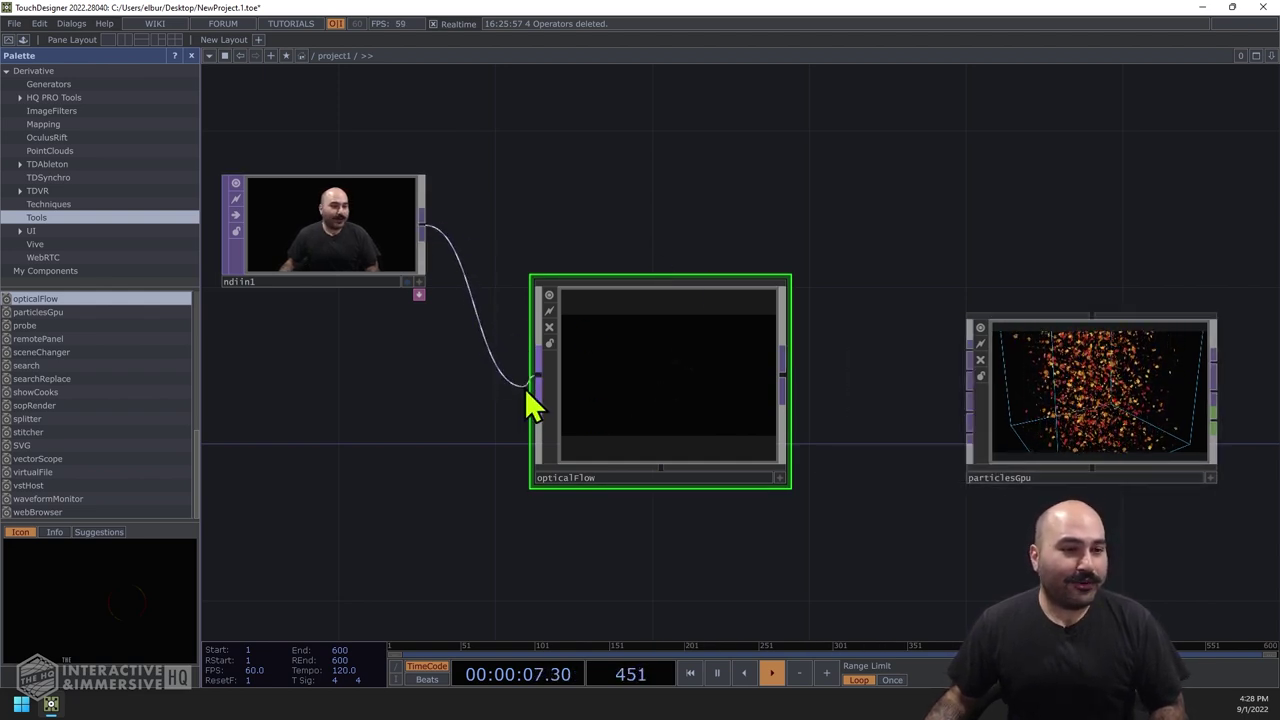
scroll(629, 409, "up", 3)
scroll(656, 382, "up", 2)
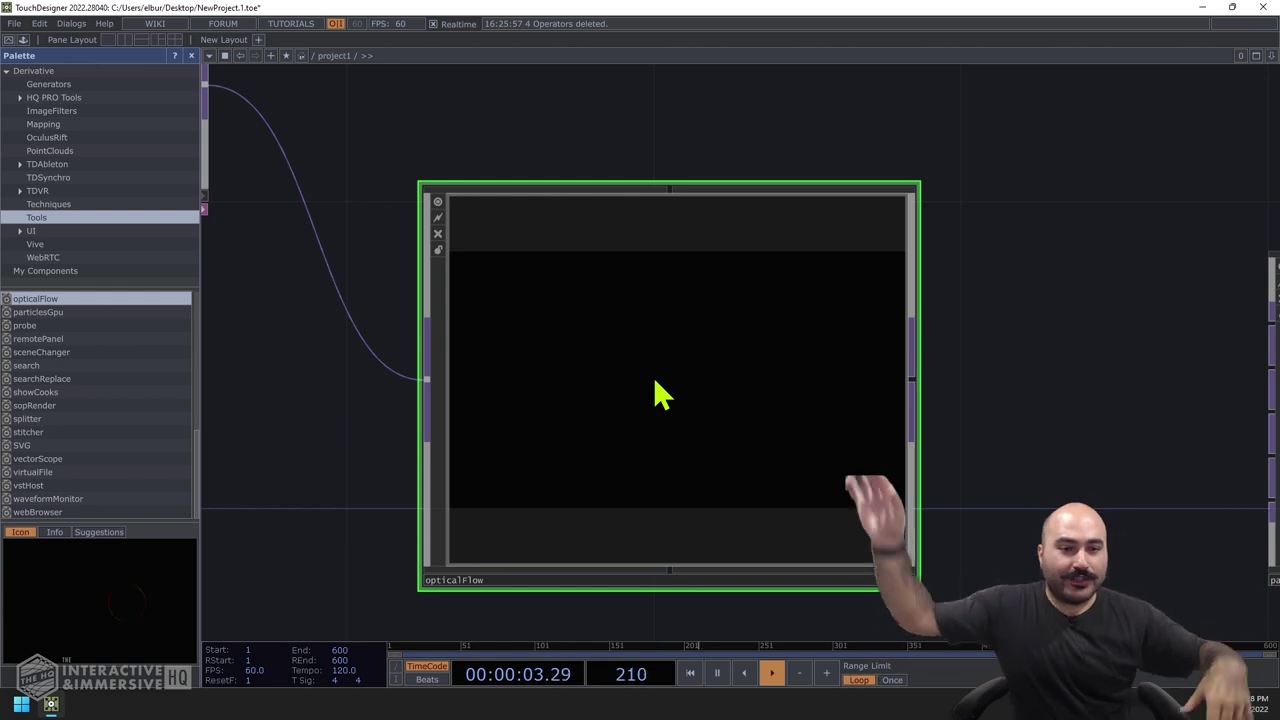
scroll(648, 345, "up", 2)
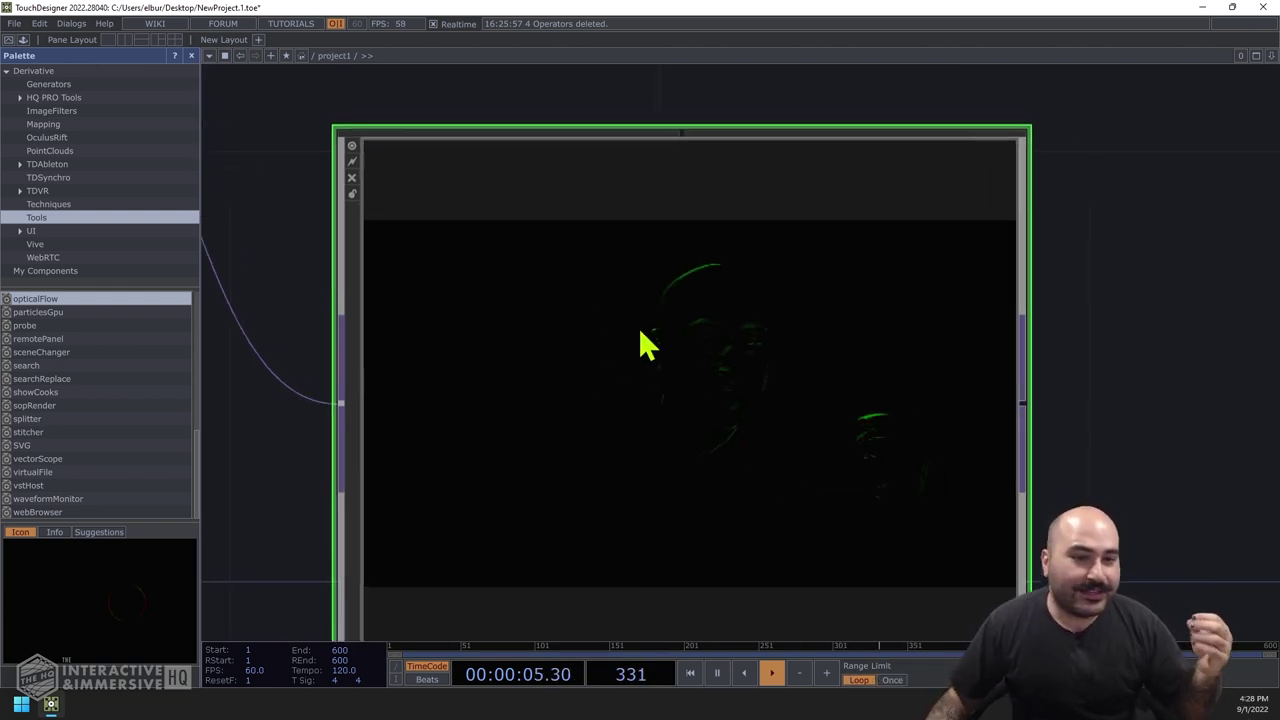
Connect the opticalFlow output to the particlesGpu input level with it
scroll(718, 423, "down", 4)
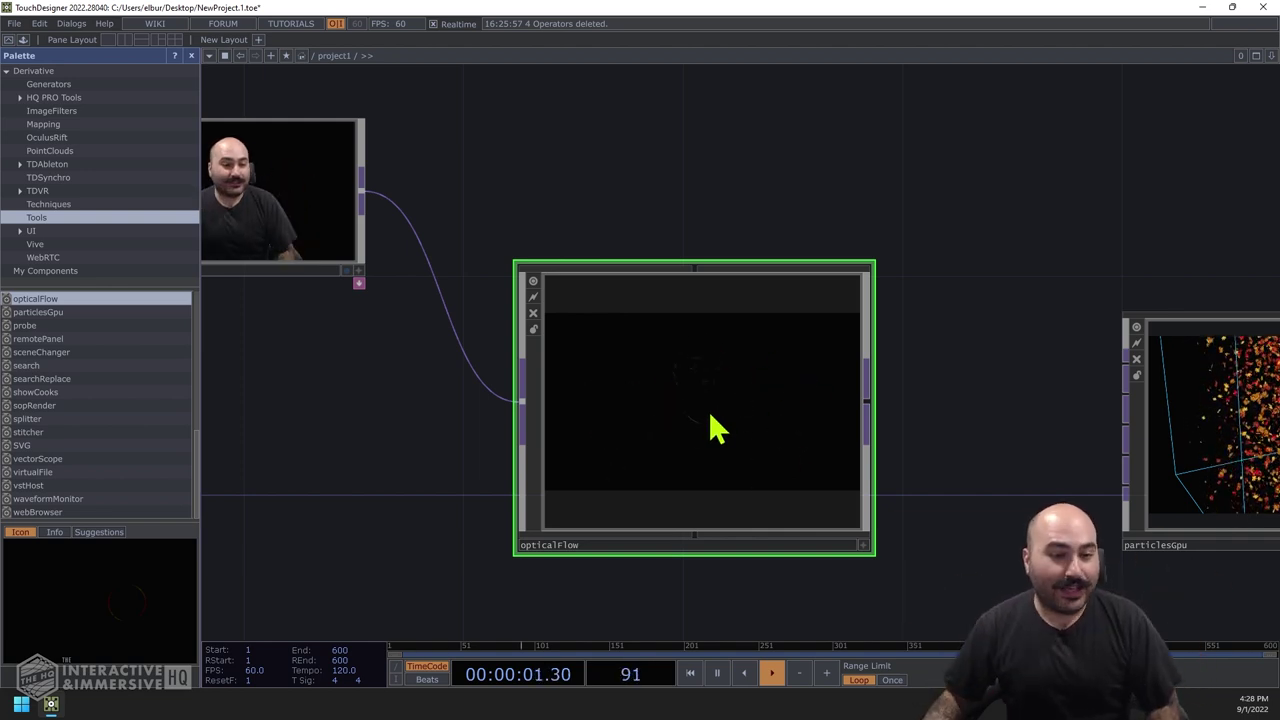
scroll(708, 410, "down", 3)
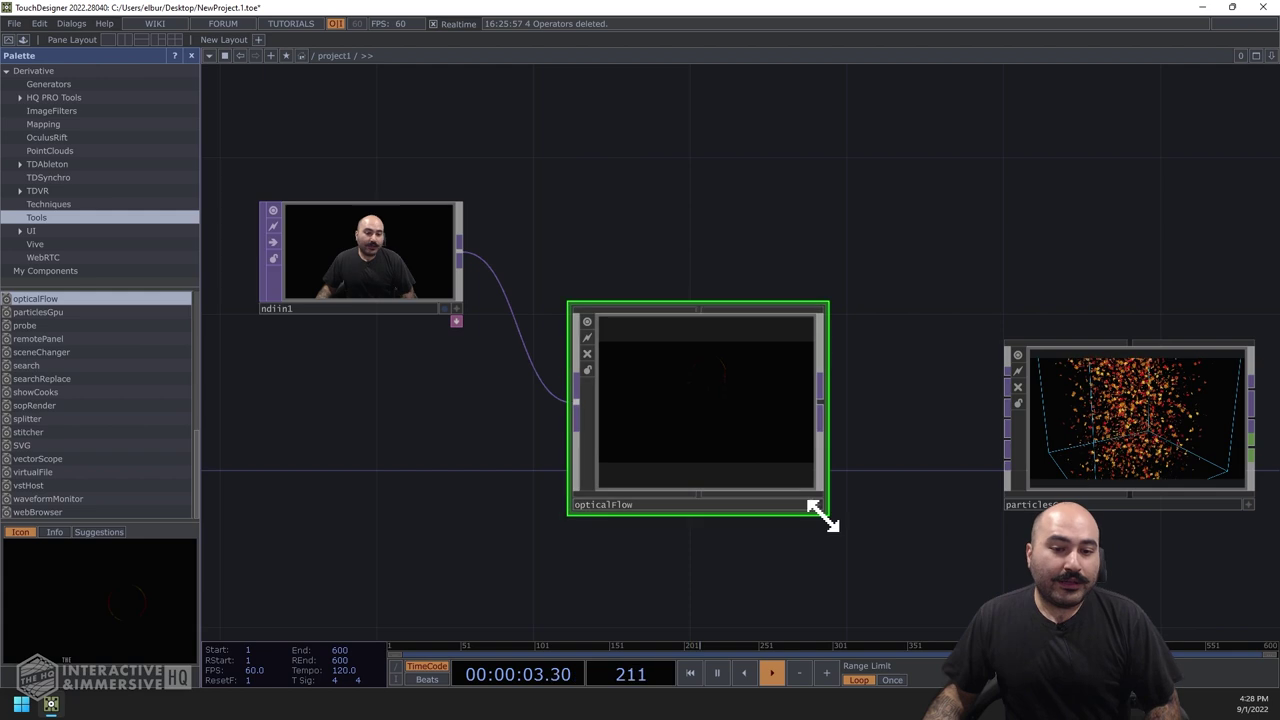
left_click_drag(882, 273, 766, 241)
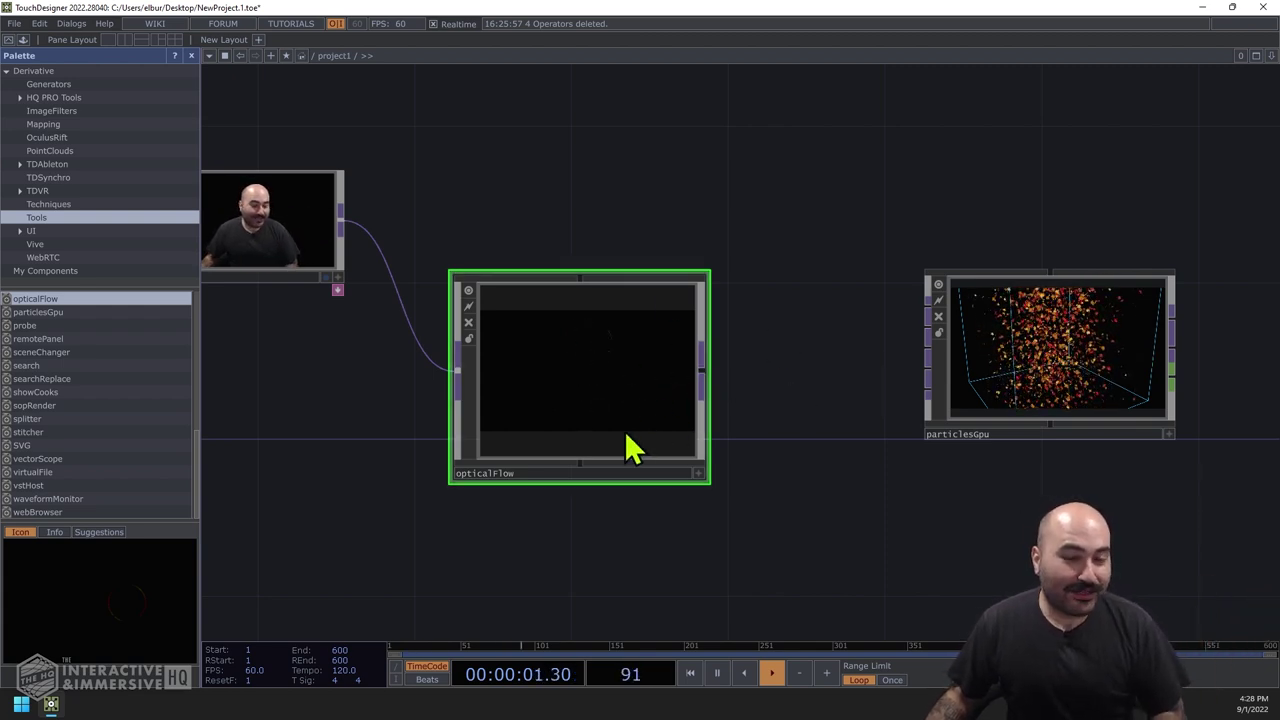
left_click_drag(702, 372, 955, 366)
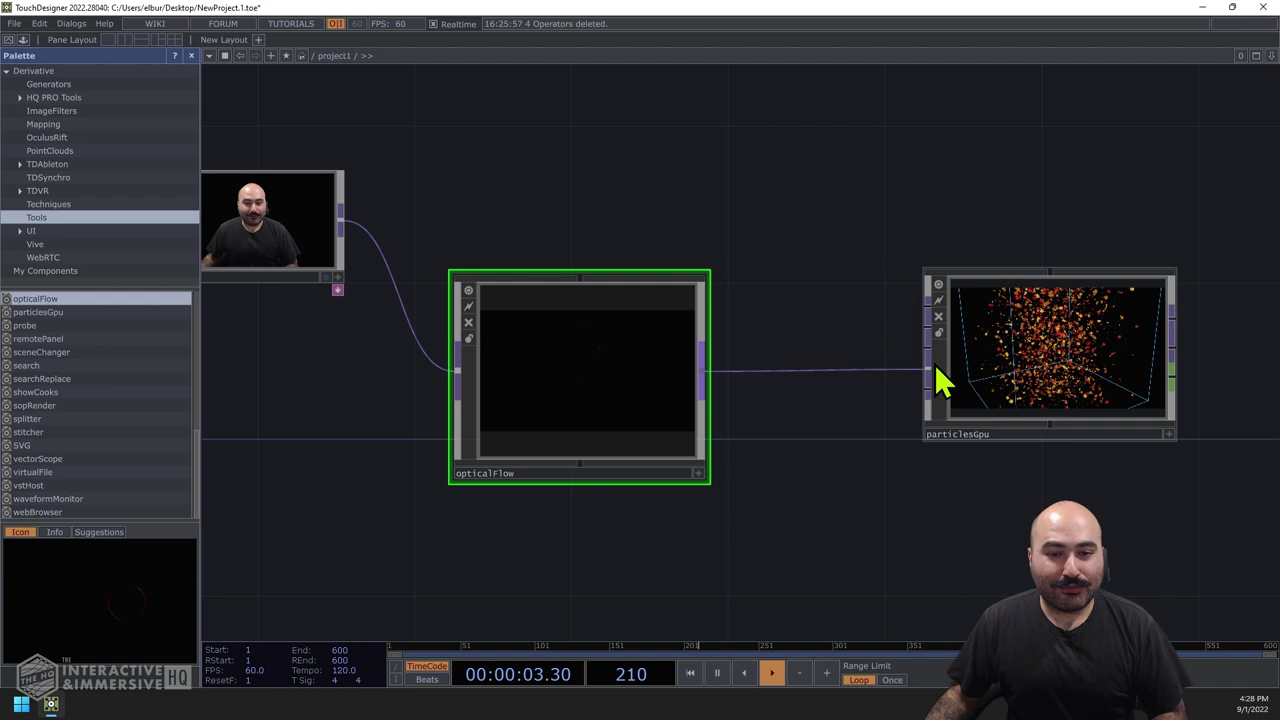
Examine how the particlesGpu preview reacts to motion along the chain from ndiin1 through opticalFlow
scroll(1040, 400, "up", 3)
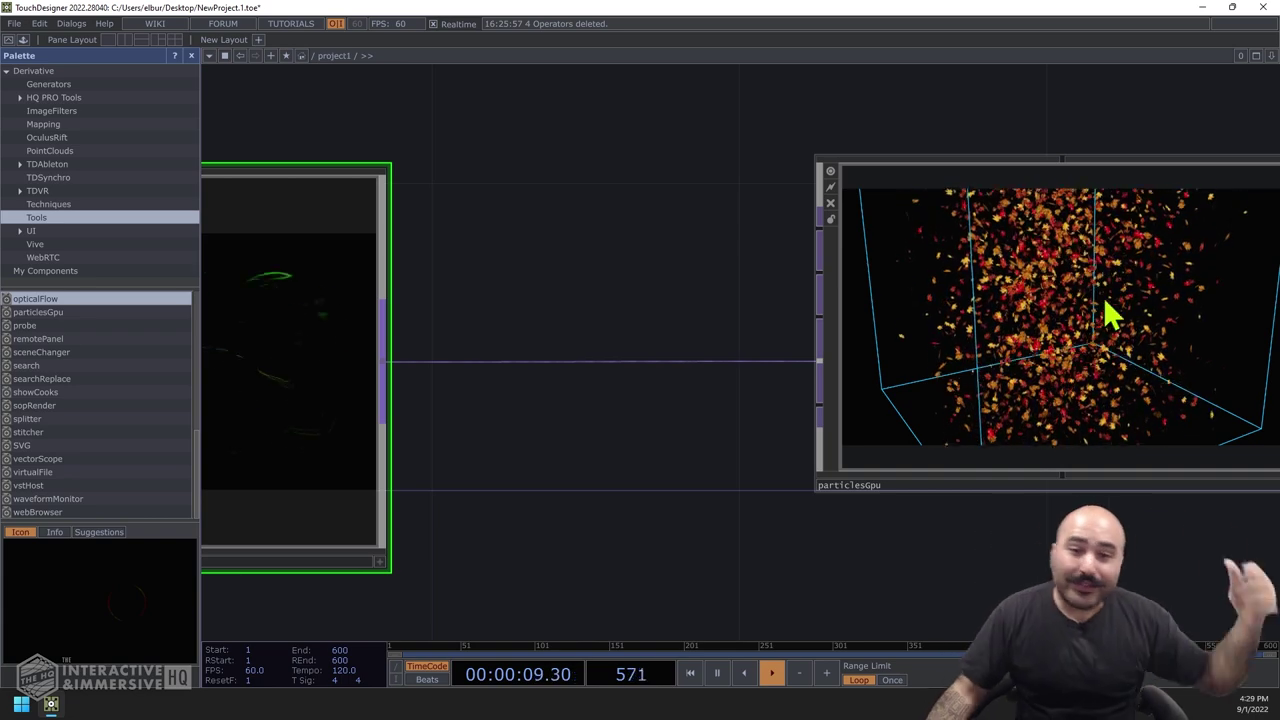
key("h")
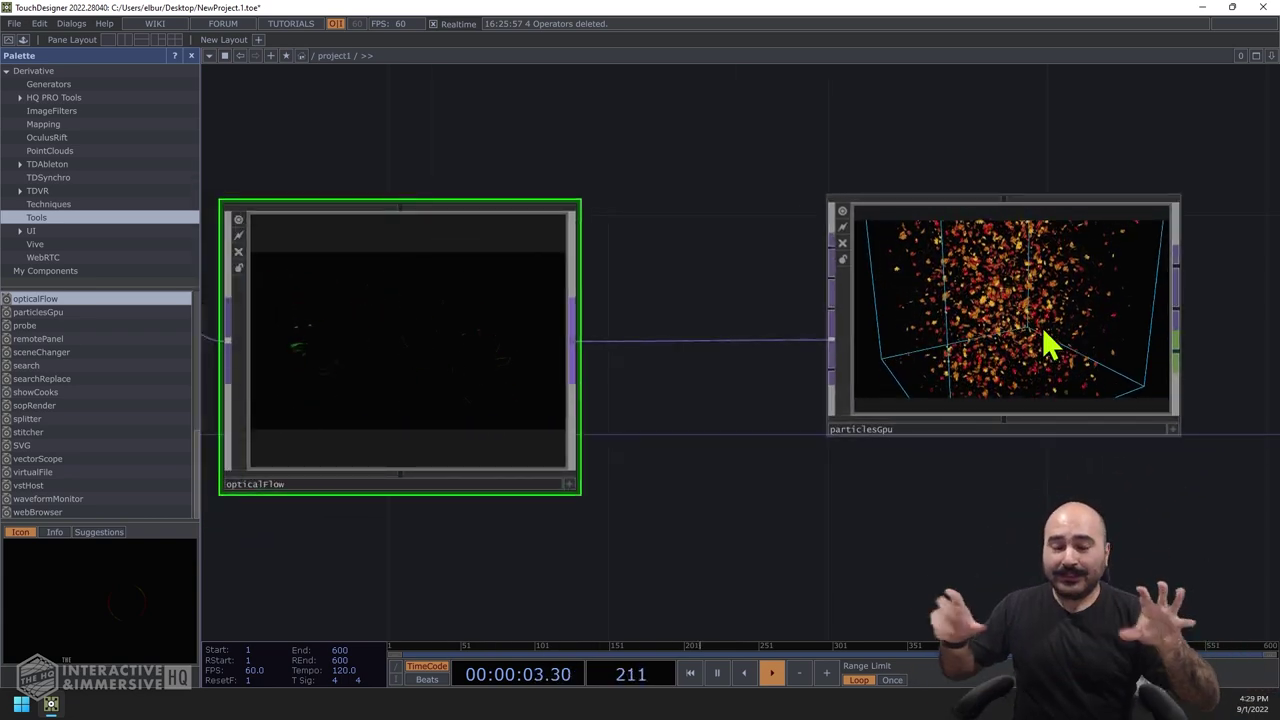
scroll(786, 294, "down", 5)
left_click_drag(734, 251, 860, 266)
scroll(455, 229, "up", 2)
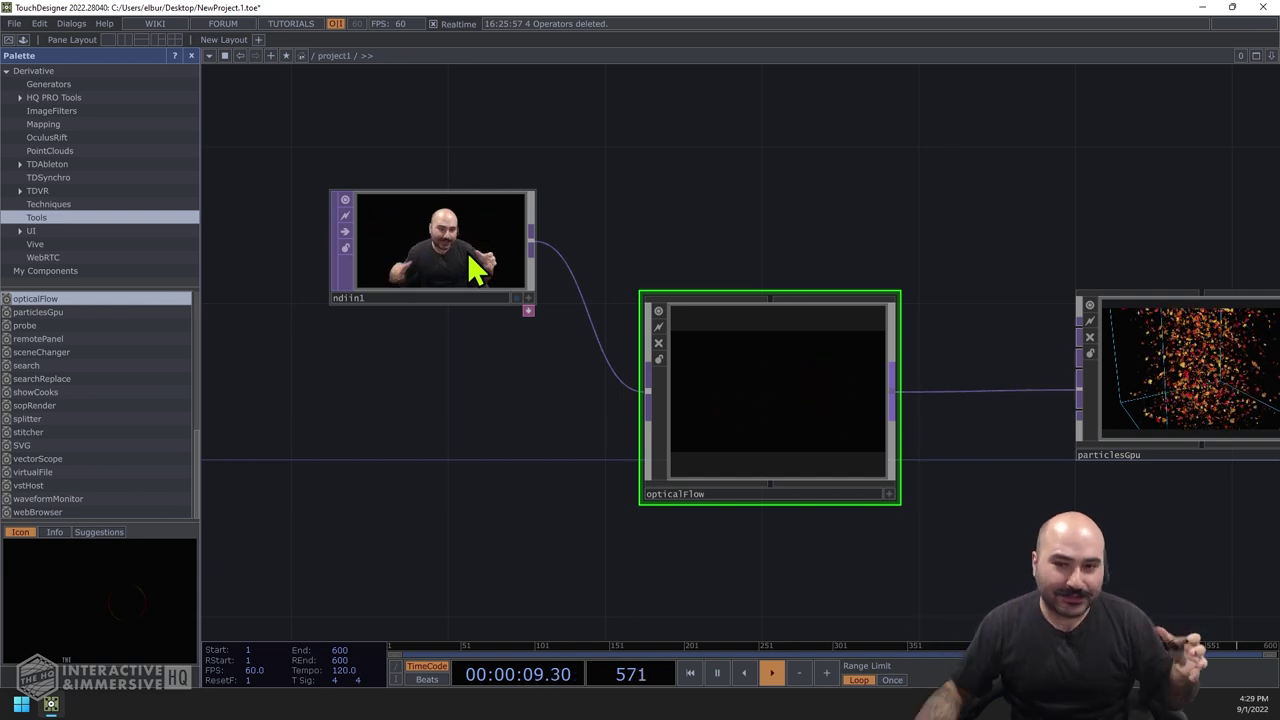
key("h")
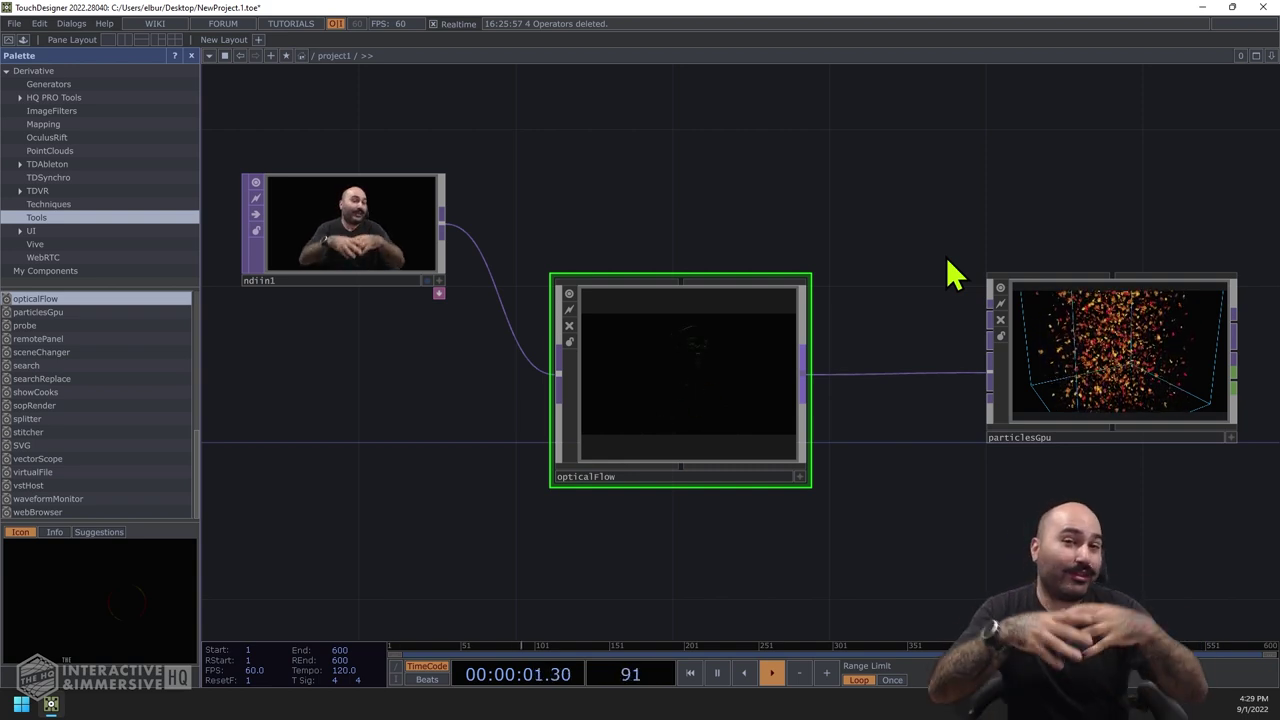
scroll(1125, 370, "up", 5)
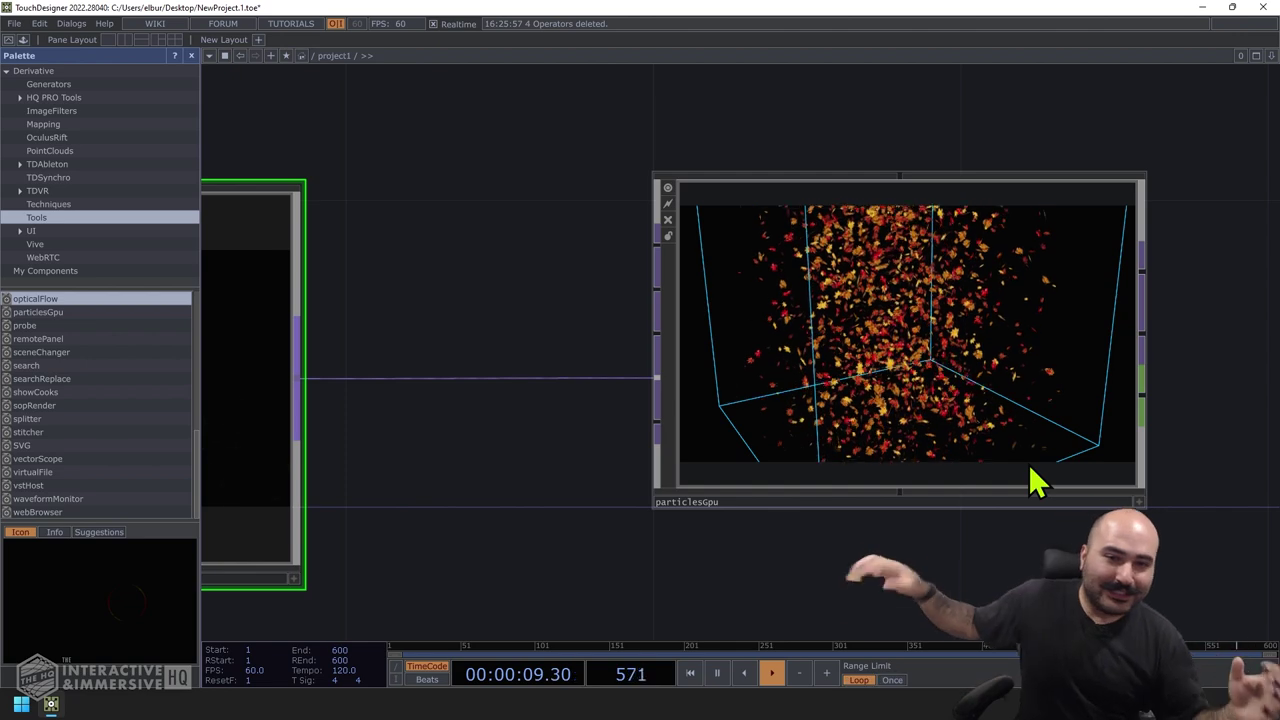
scroll(997, 492, "down", 2)
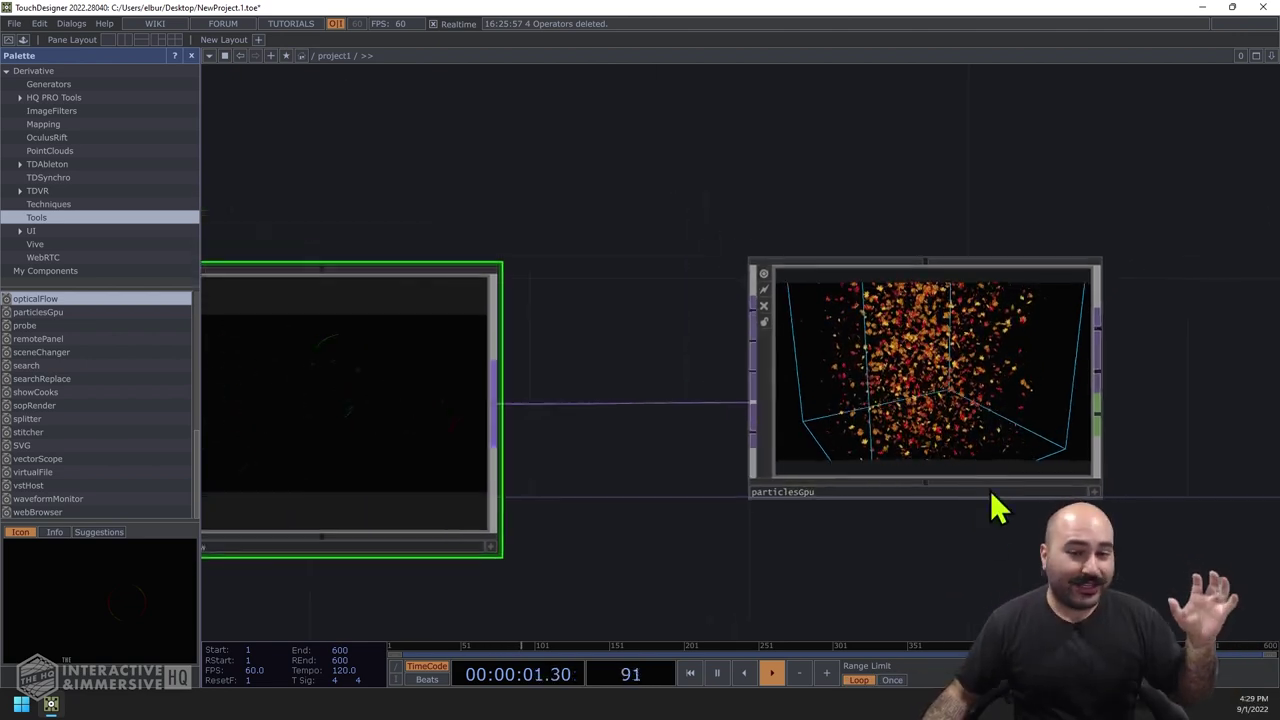
Make the particlesGpu viewer active and home its camera to inspect the particles and their bounding box from the front
left_click(1094, 492)
left_click_drag(1049, 557, 971, 551)
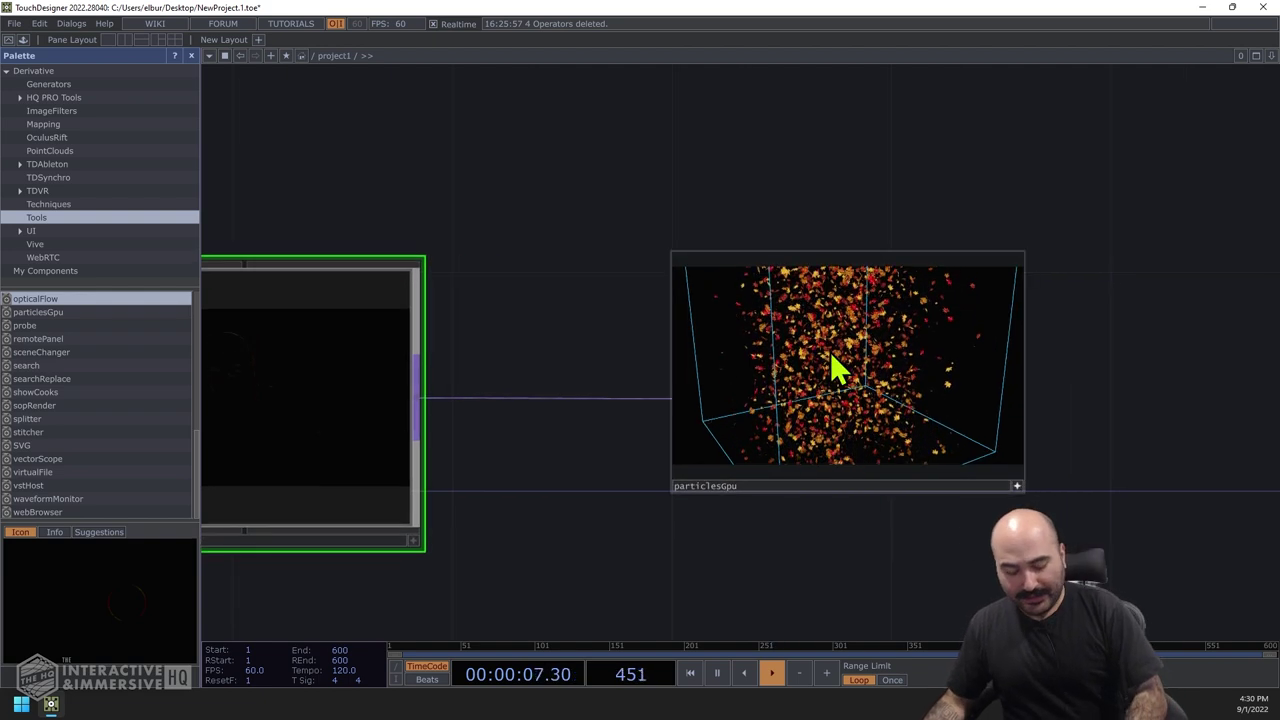
key("h")
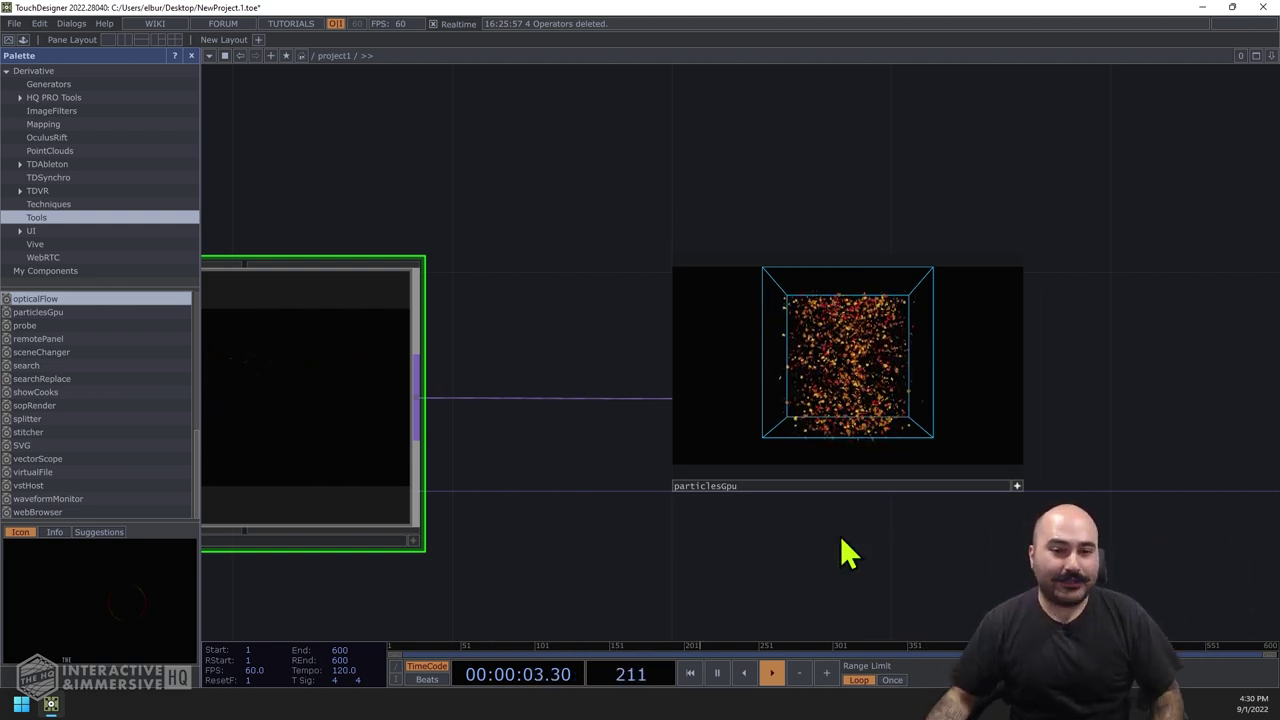
scroll(840, 551, "up", 6)
left_click_drag(846, 598, 838, 618)
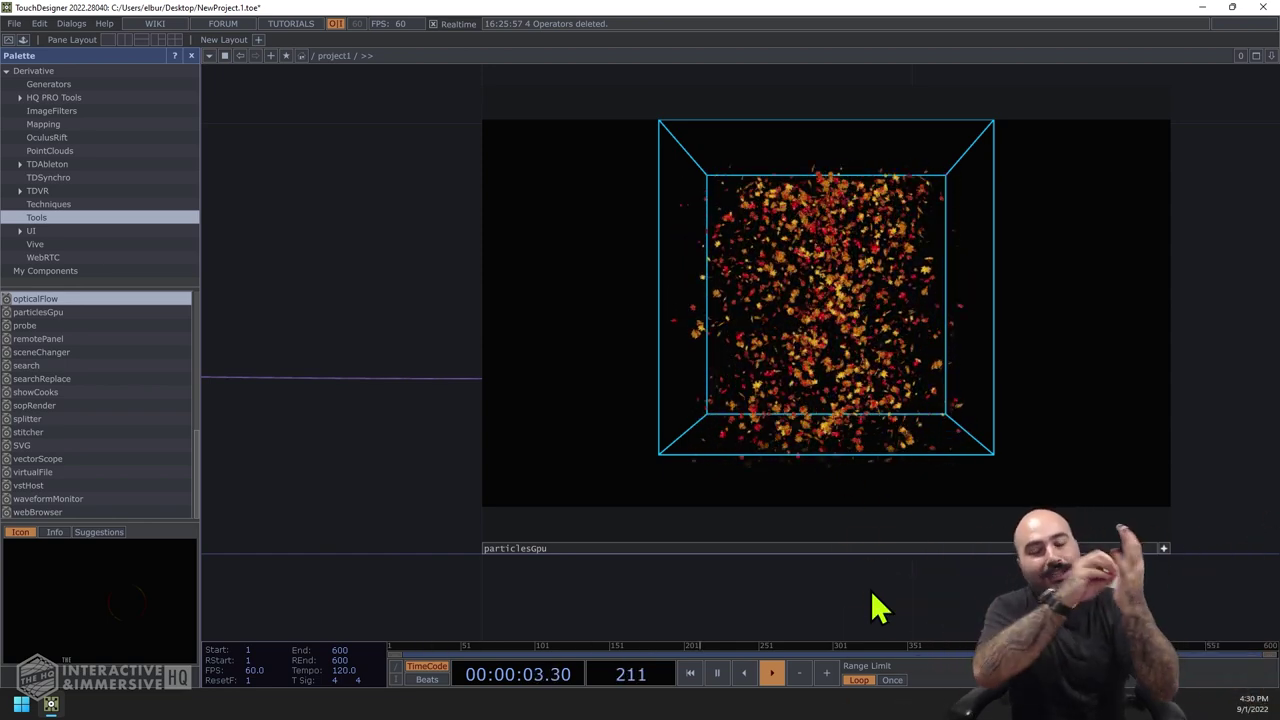
Add a Null TOP to the right of particlesGpu
scroll(880, 605, "down", 6)
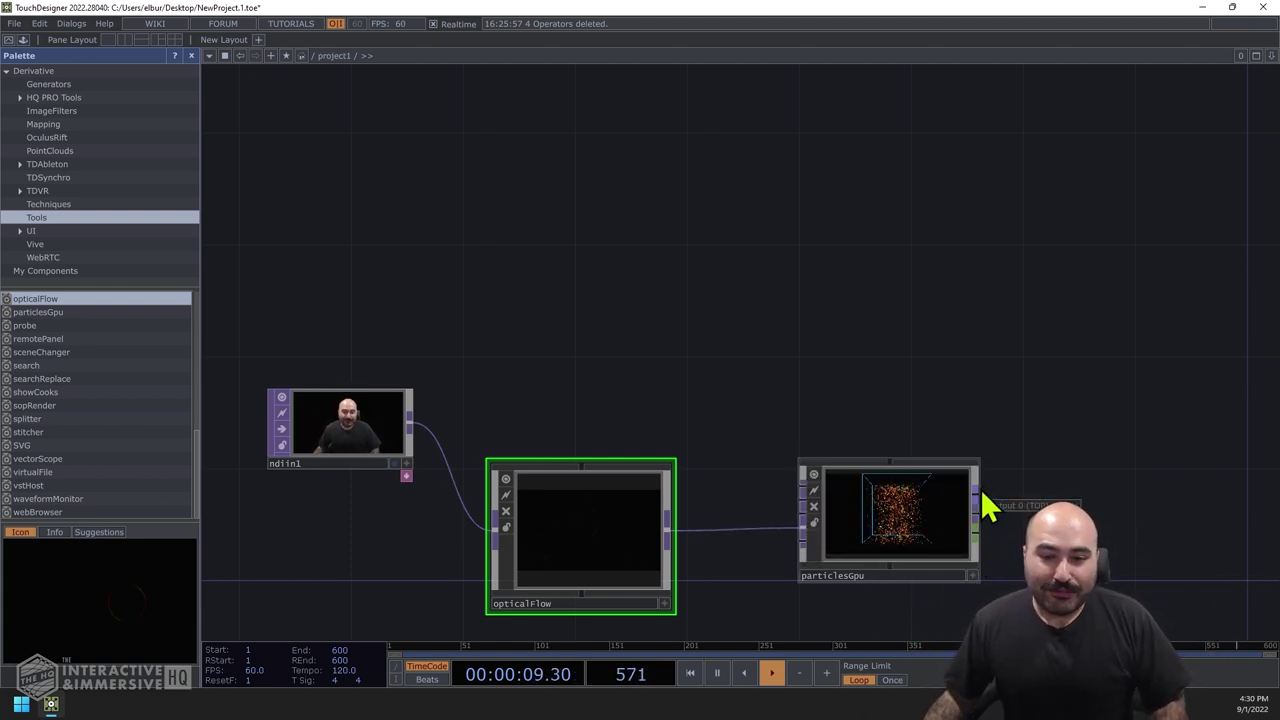
left_click_drag(1037, 464, 1000, 428)
key("Tab")
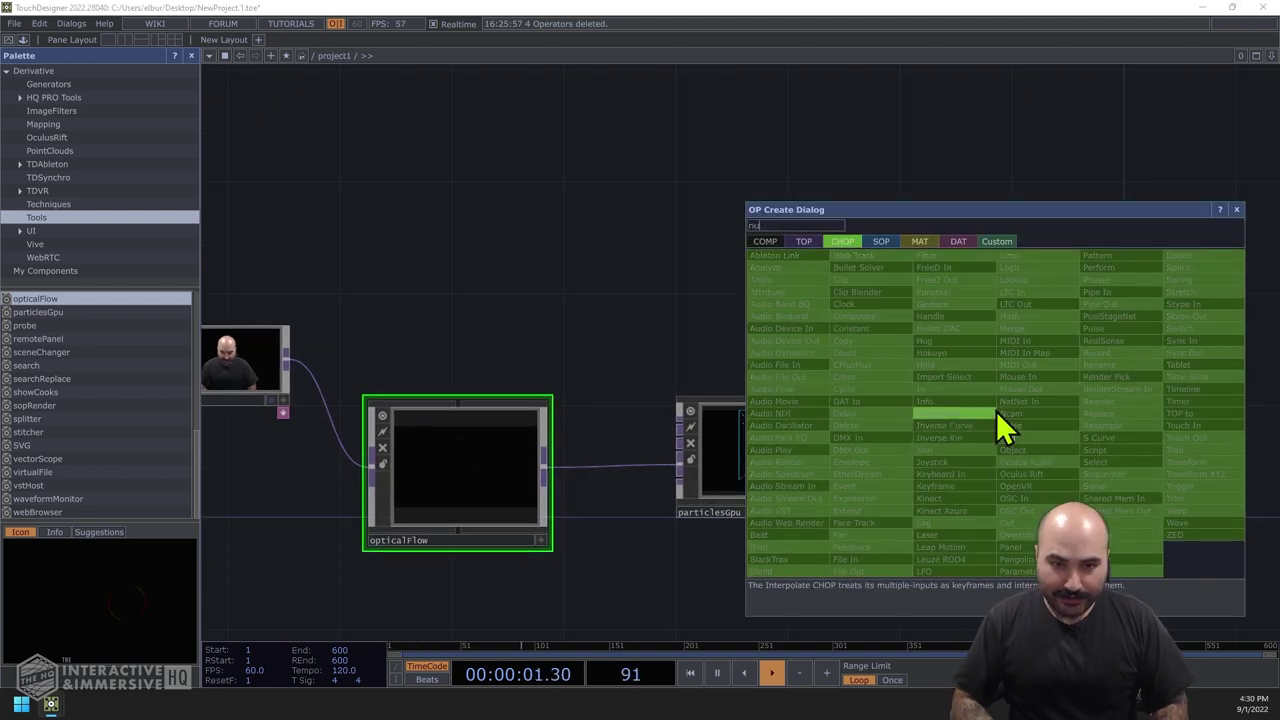
type("null")
key("Tab")
key("Tab")
key("Tab")
key("Tab")
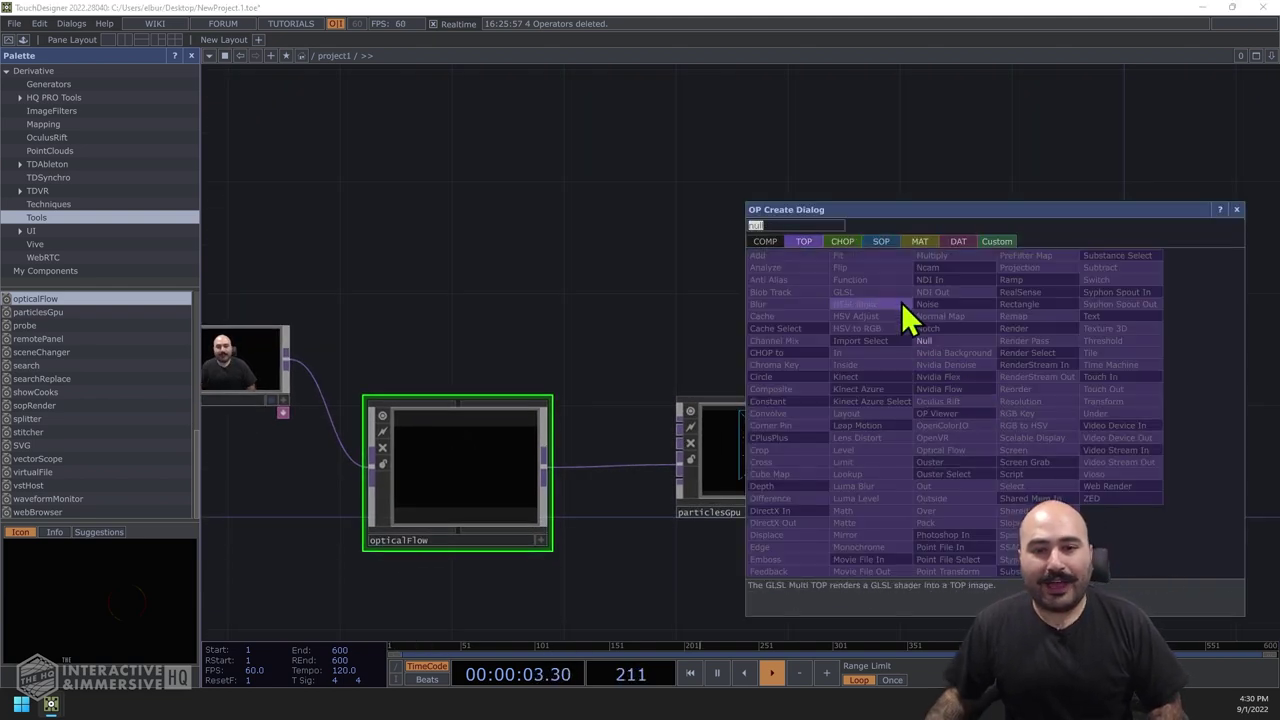
left_click(925, 343)
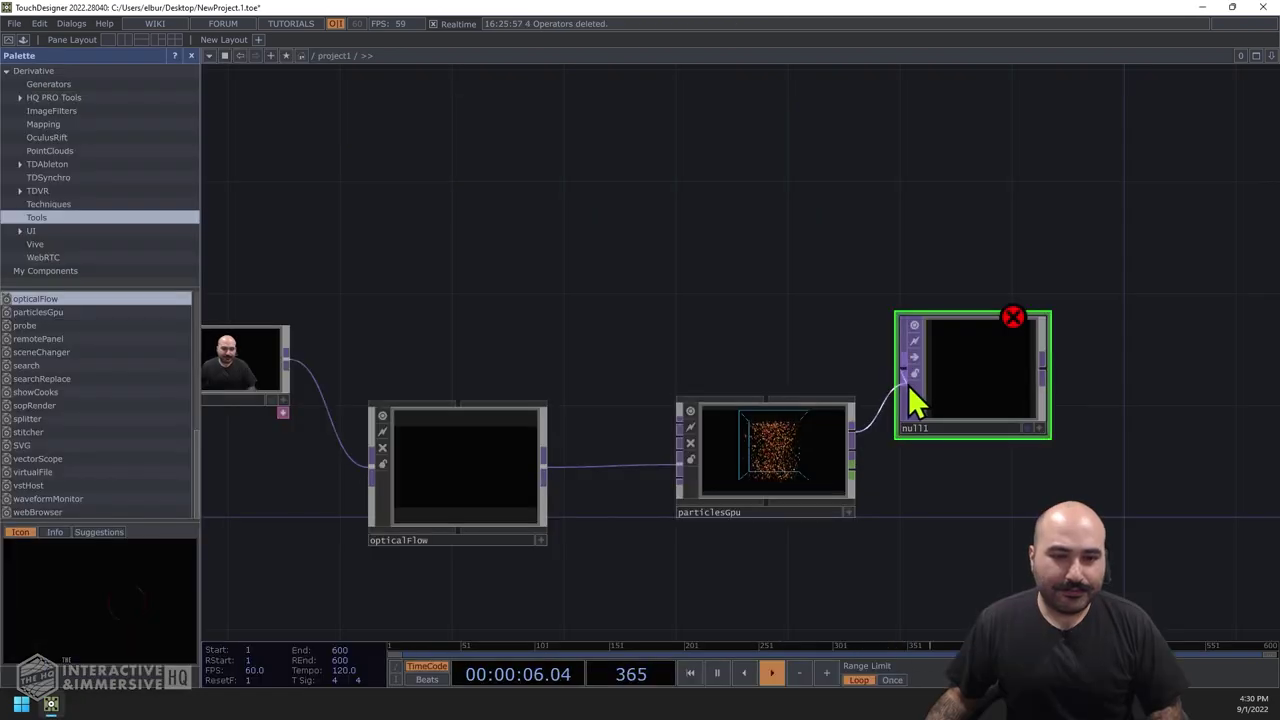
Wire the particlesGpu output into null1 and display null1 as the network background
left_click_drag(908, 385, 910, 383)
left_click_drag(837, 320, 922, 375)
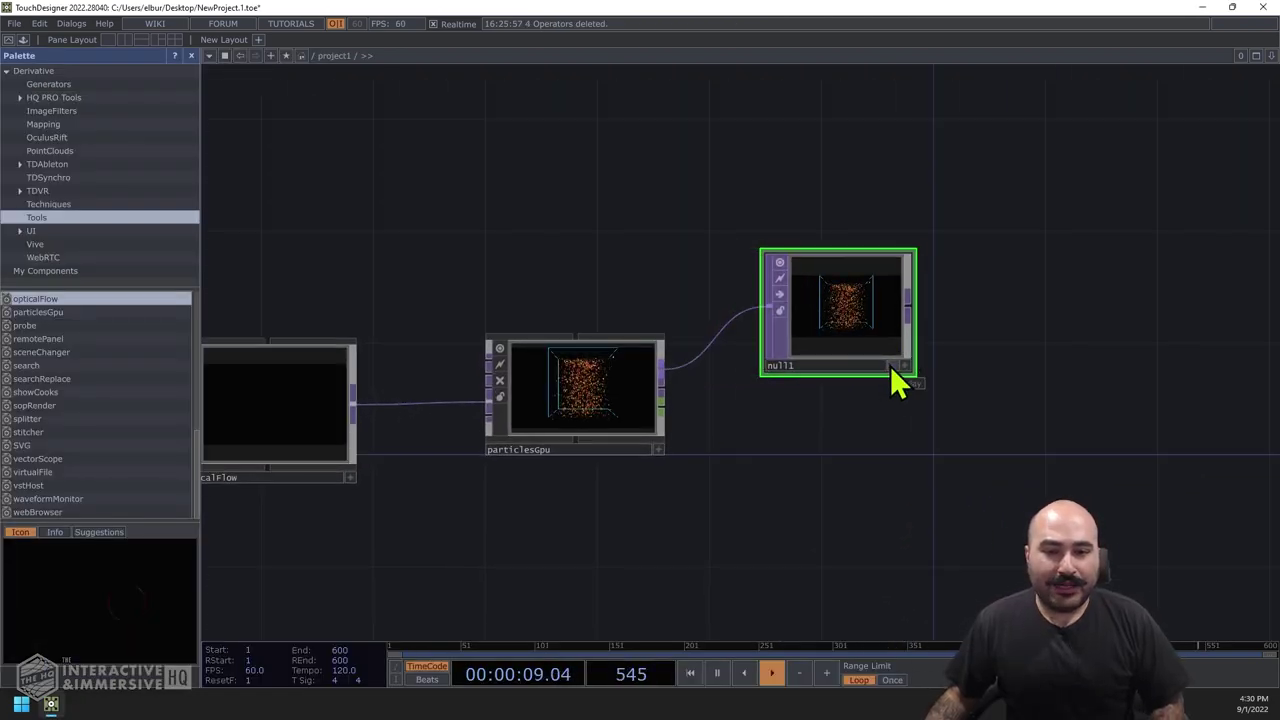
left_click(895, 366)
Move null1 farther right of and slightly below particlesGpu so the whole chain is spread out, and select particlesGpu
left_click_drag(843, 323, 932, 460)
left_click_drag(700, 223, 789, 280)
left_click_drag(635, 339, 798, 258)
left_click(866, 400)
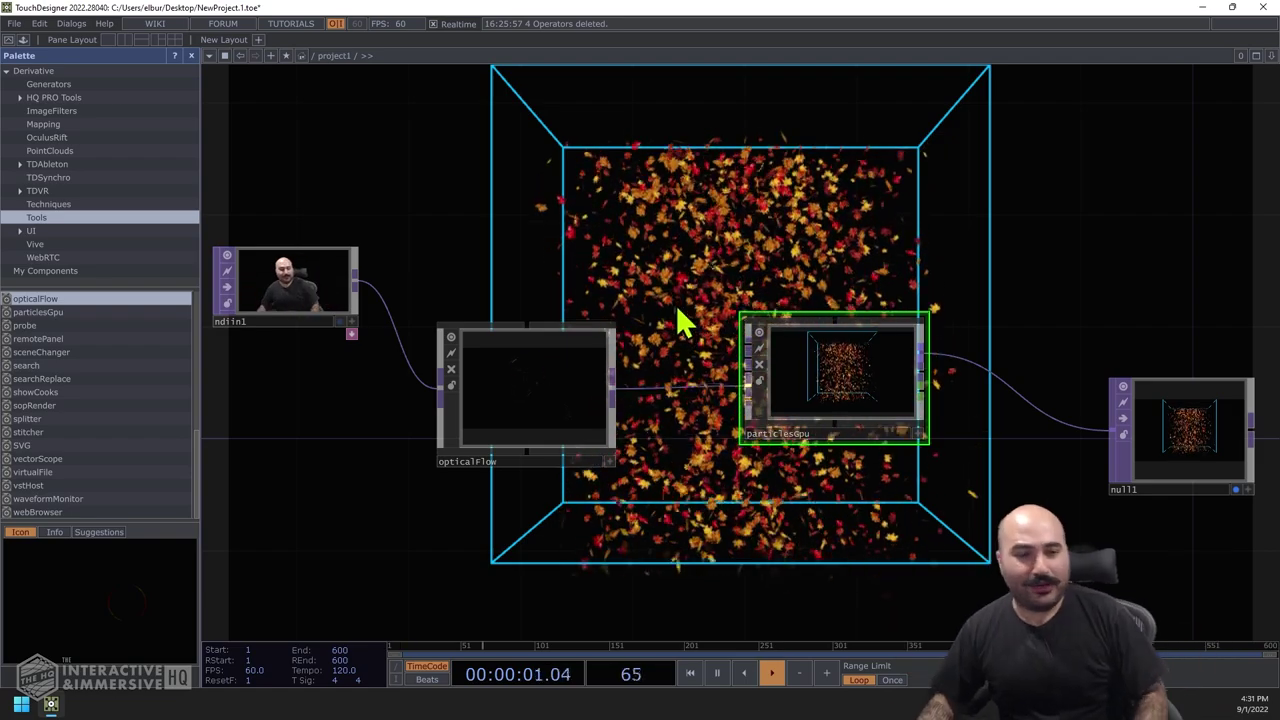
Bring up the opticalFlow parameters, check its motion preview up close, and set its Force to 1
left_click(586, 381)
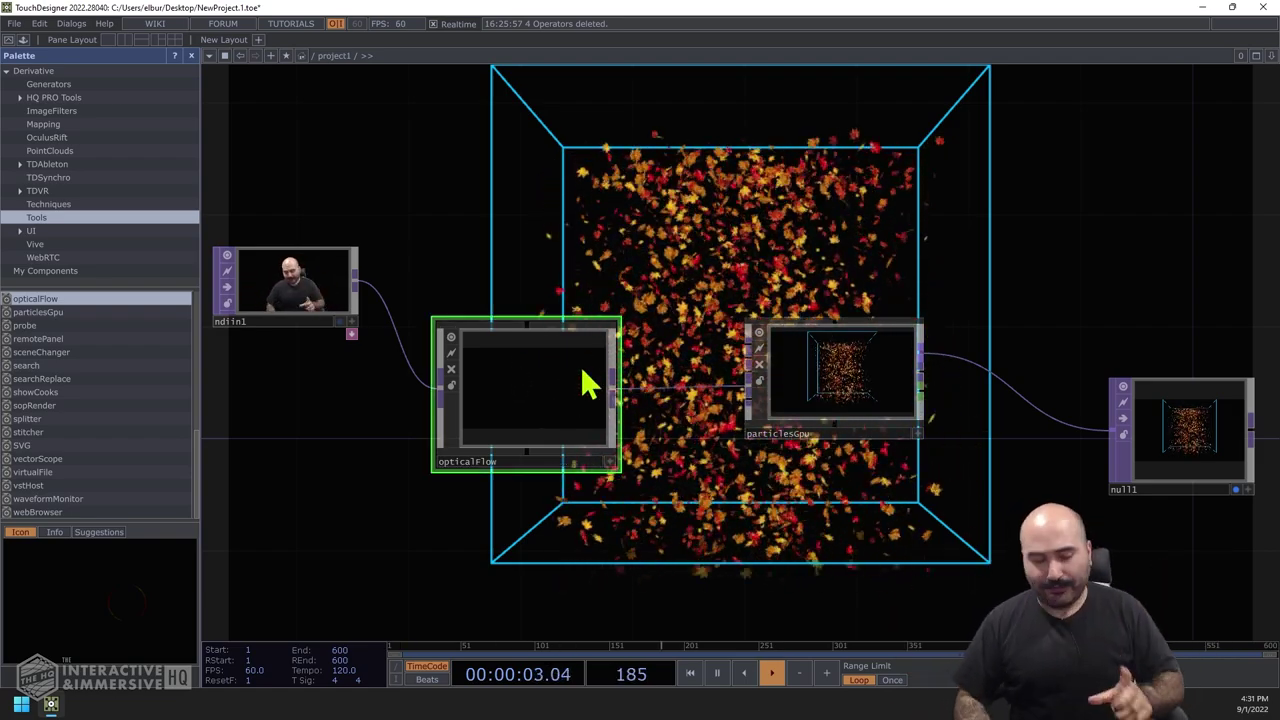
key("p")
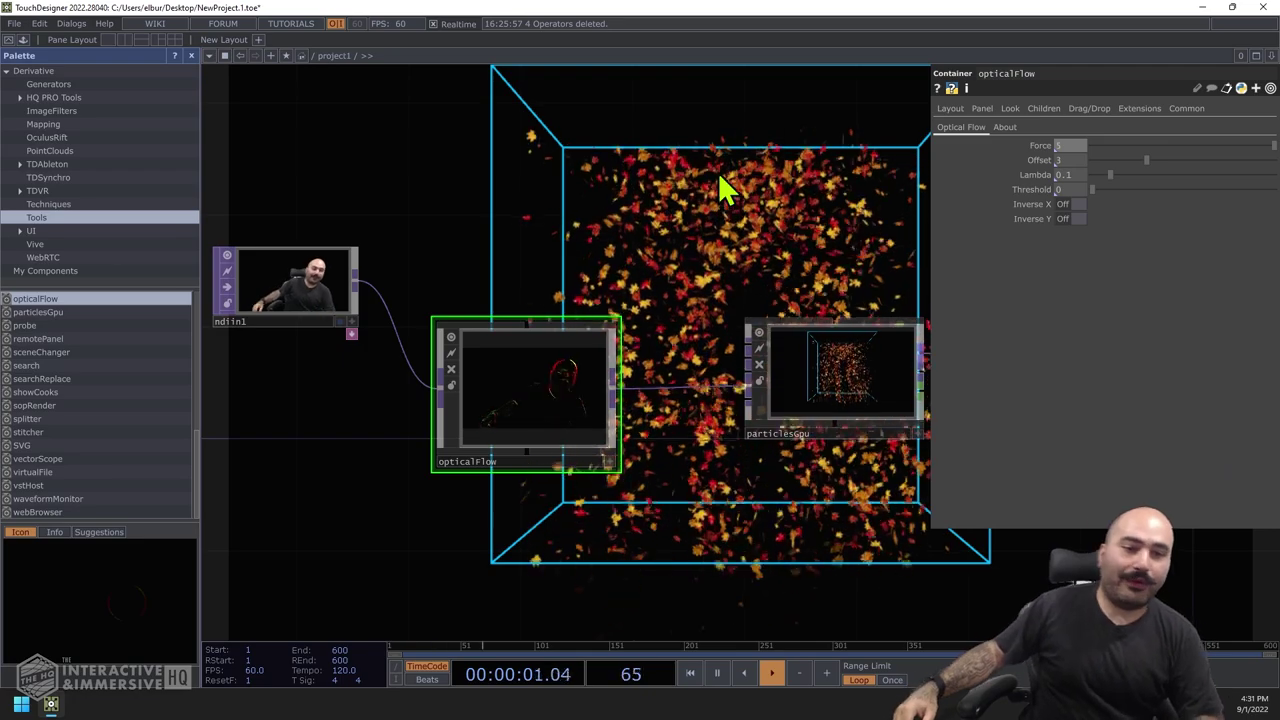
scroll(515, 409, "up", 5)
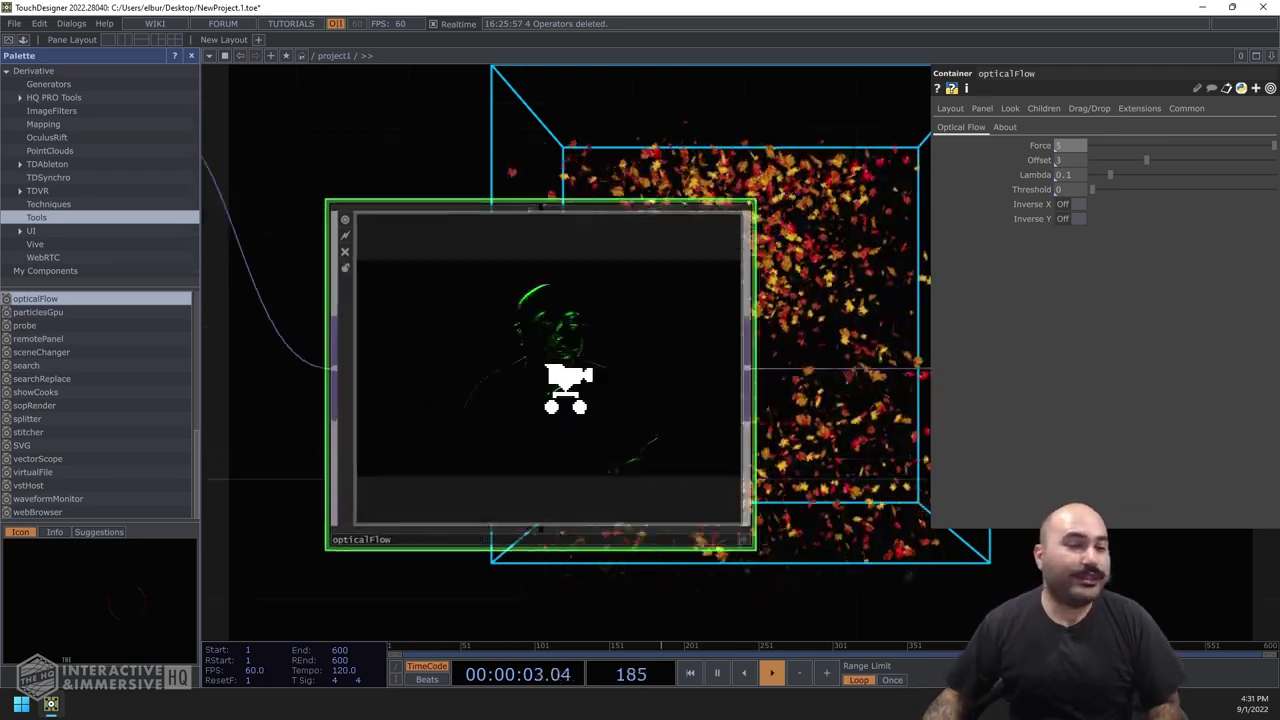
scroll(566, 390, "up", 2)
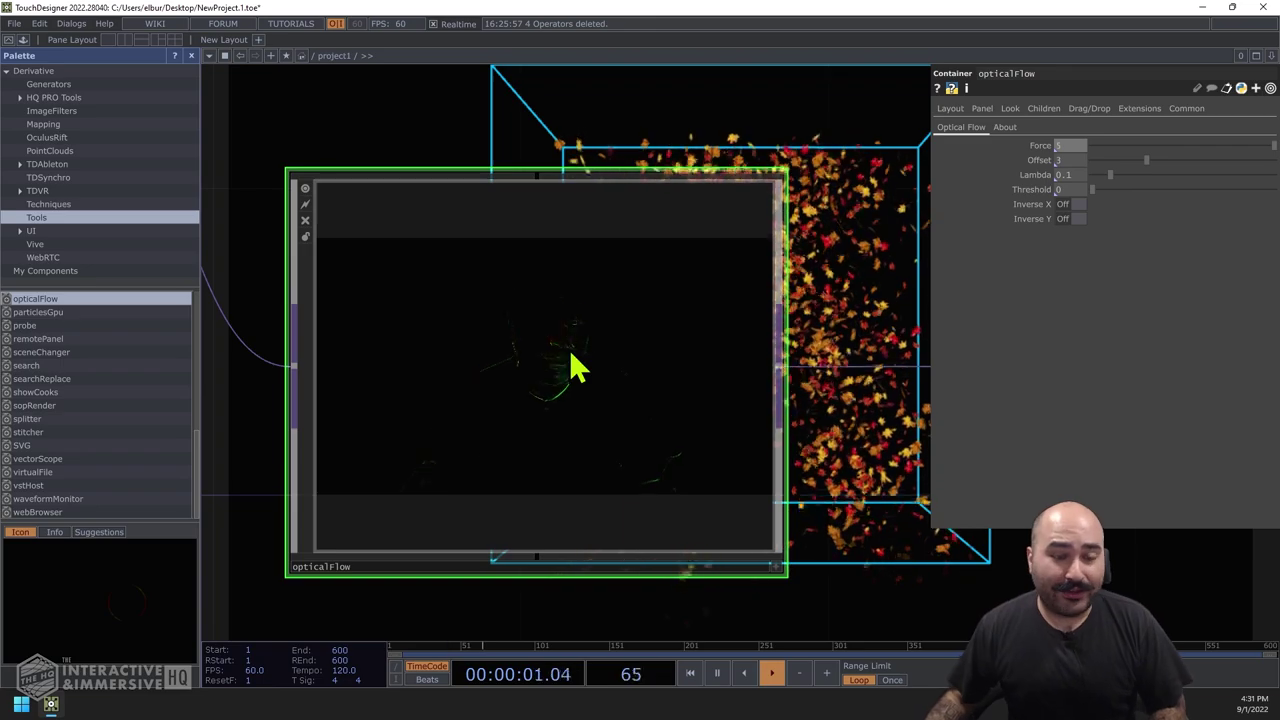
left_click_drag(805, 205, 634, 257)
scroll(623, 266, "down", 3)
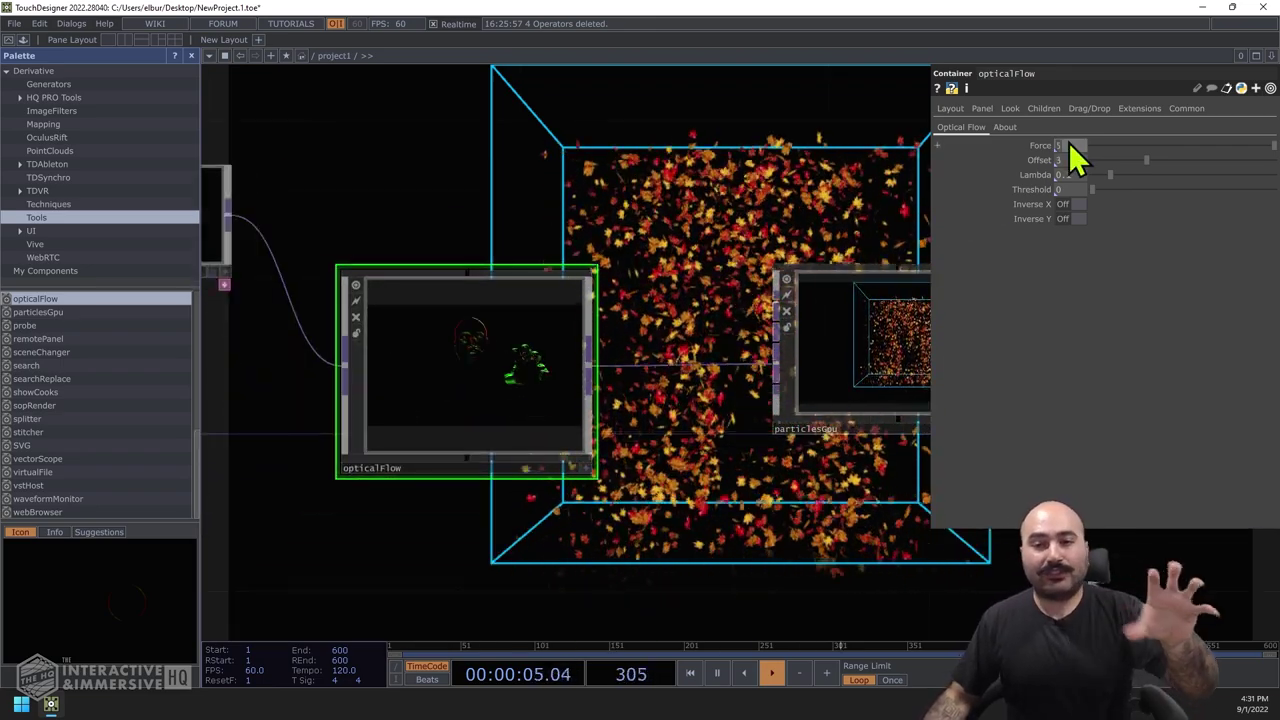
type("1")
key("Return")
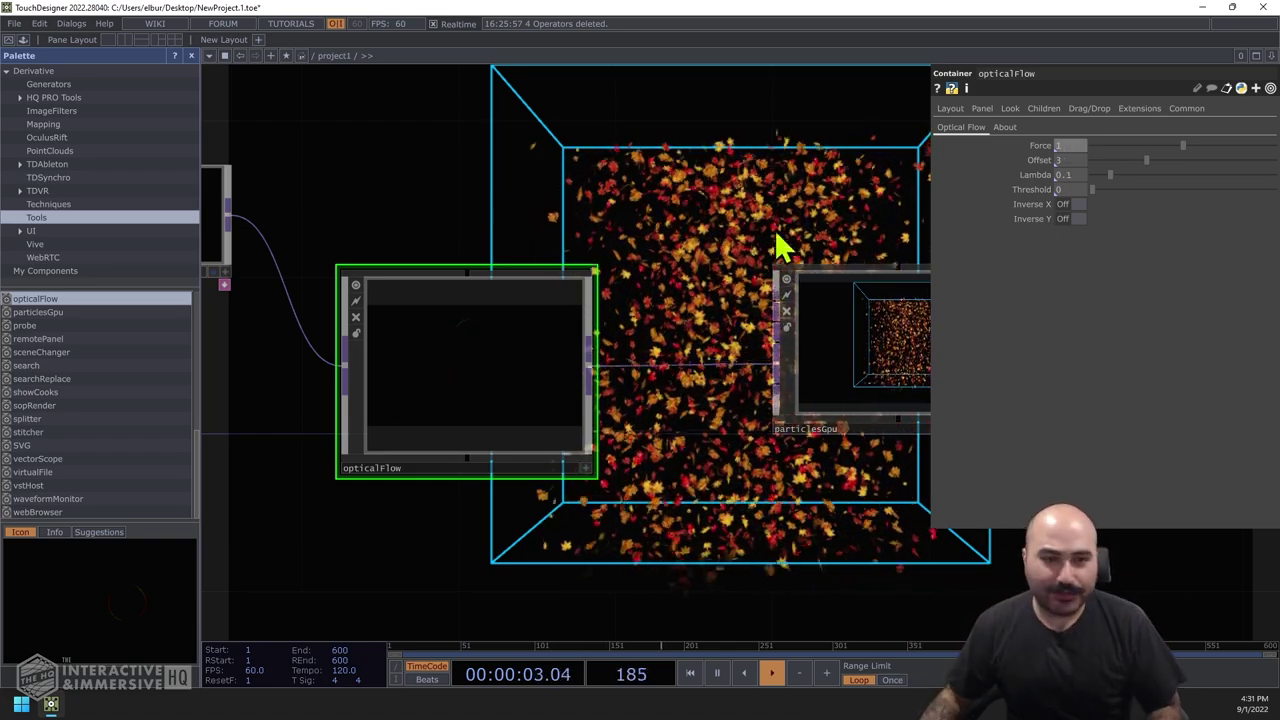
Select particlesGpu and review its Forces parameters, including external, wind, turbulence and optical flow settings
left_click_drag(777, 243, 555, 240)
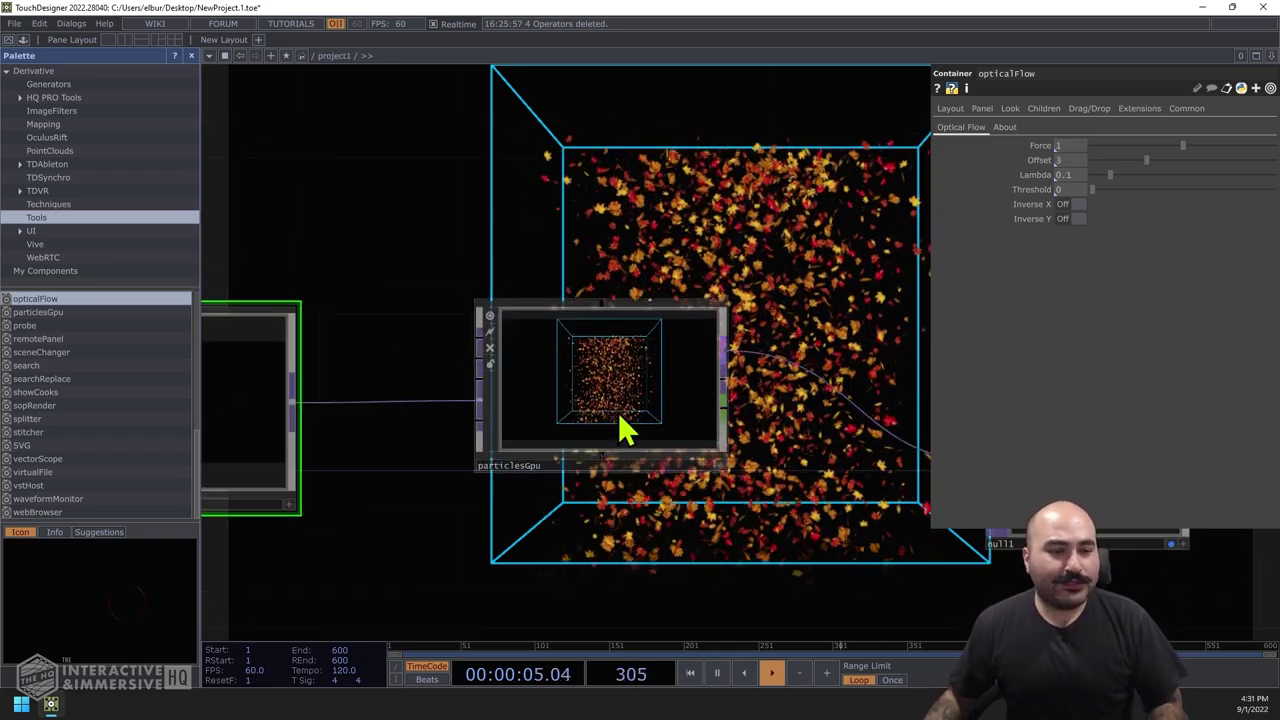
left_click(593, 445)
left_click_drag(614, 248, 492, 383)
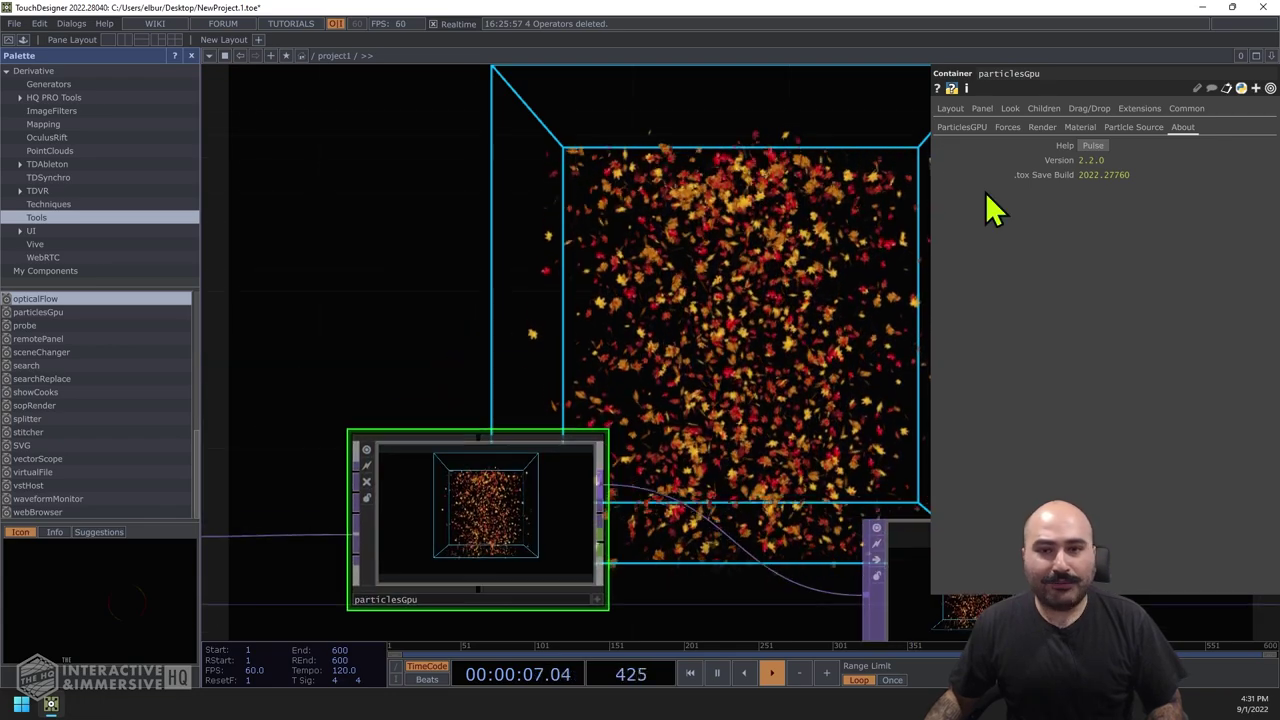
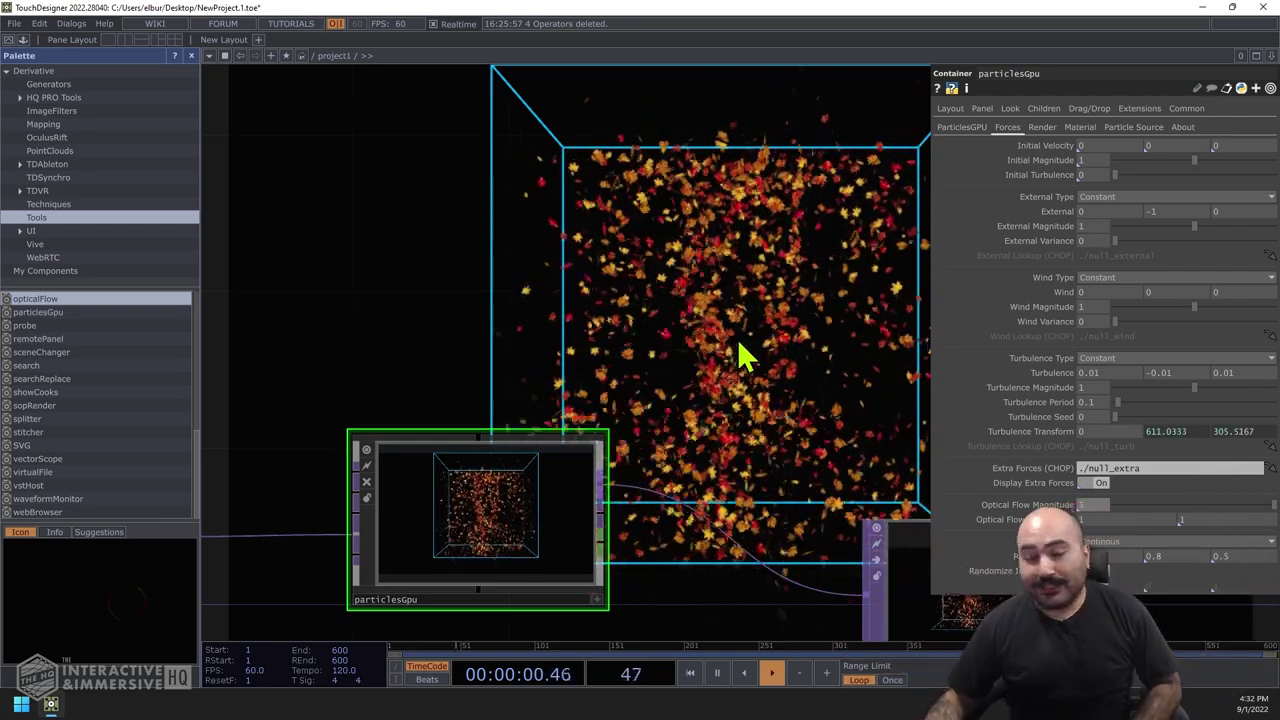
left_click_drag(869, 420, 785, 385)
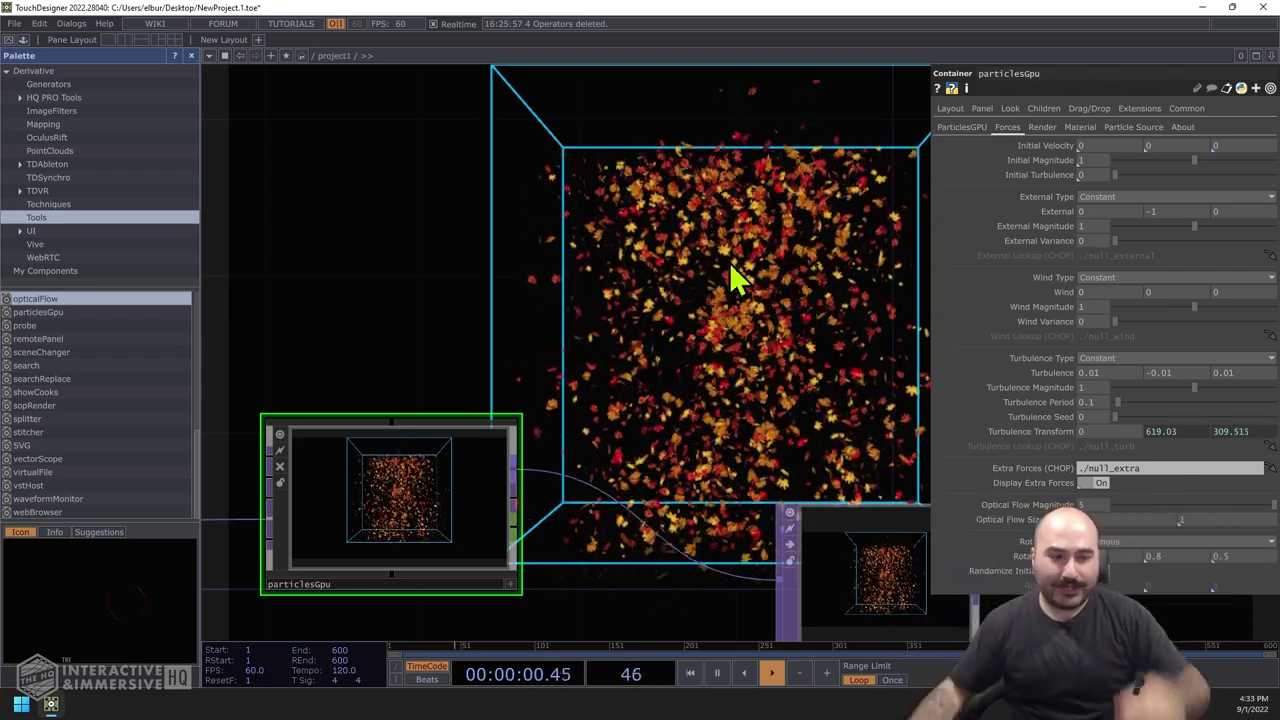
Make the particlesGpu viewer active and orbit its camera to inspect the particle bounding box from a tilted angle
left_click(510, 583)
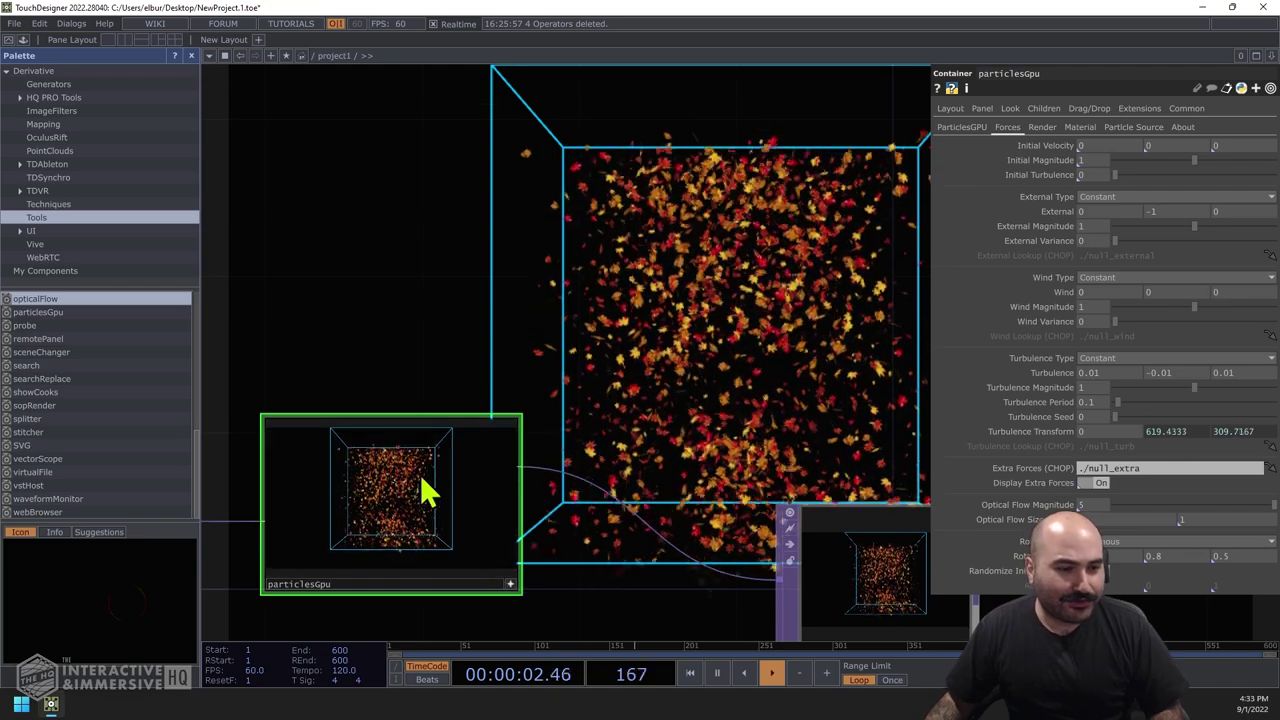
left_click_drag(428, 491, 425, 550)
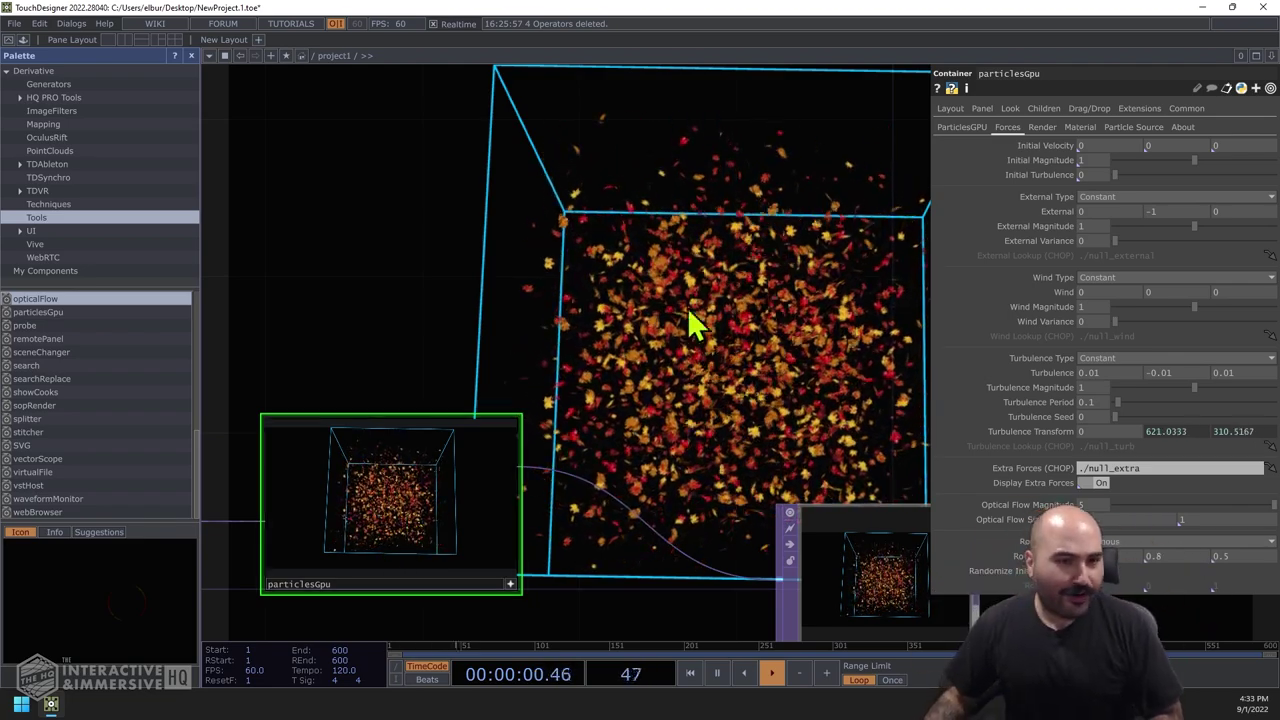
mouse_move(380, 500)
left_mouse_down()
mouse_move(395, 515)
mouse_move(392, 487)
left_mouse_up()
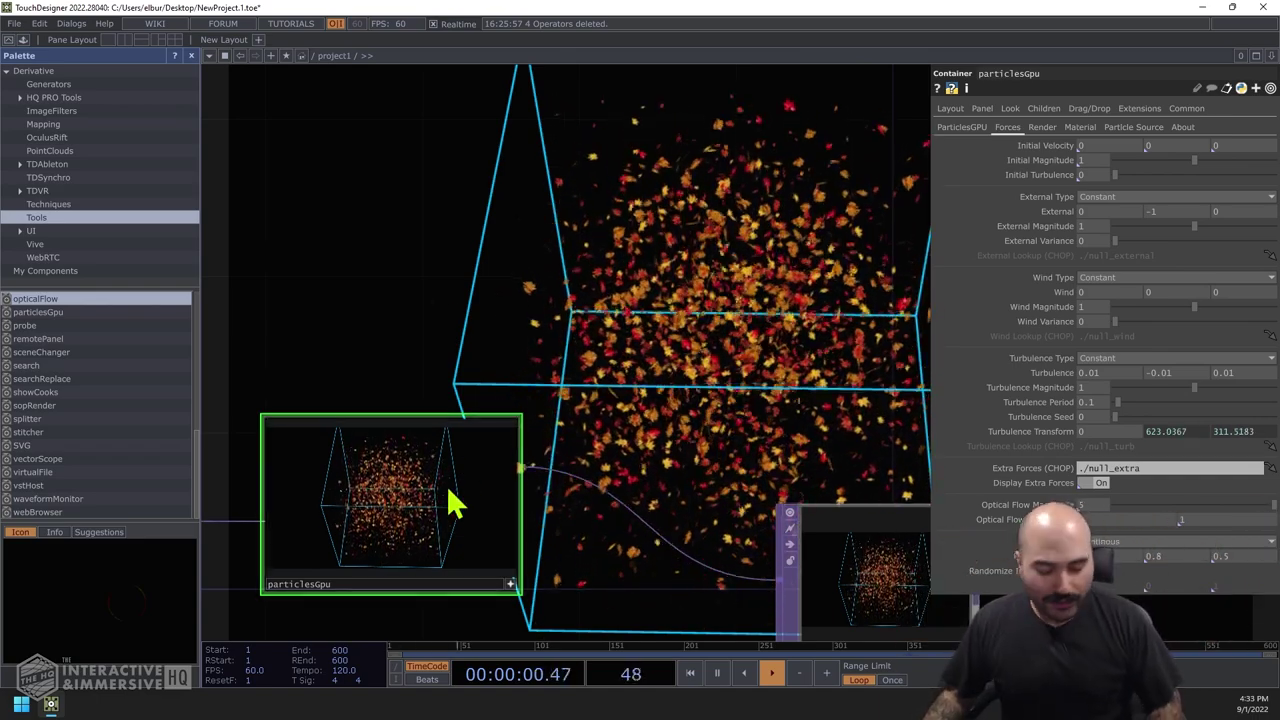
Set the particlesGpu Particle Source shape to Line and orbit its camera to check the emission
left_click(1124, 130)
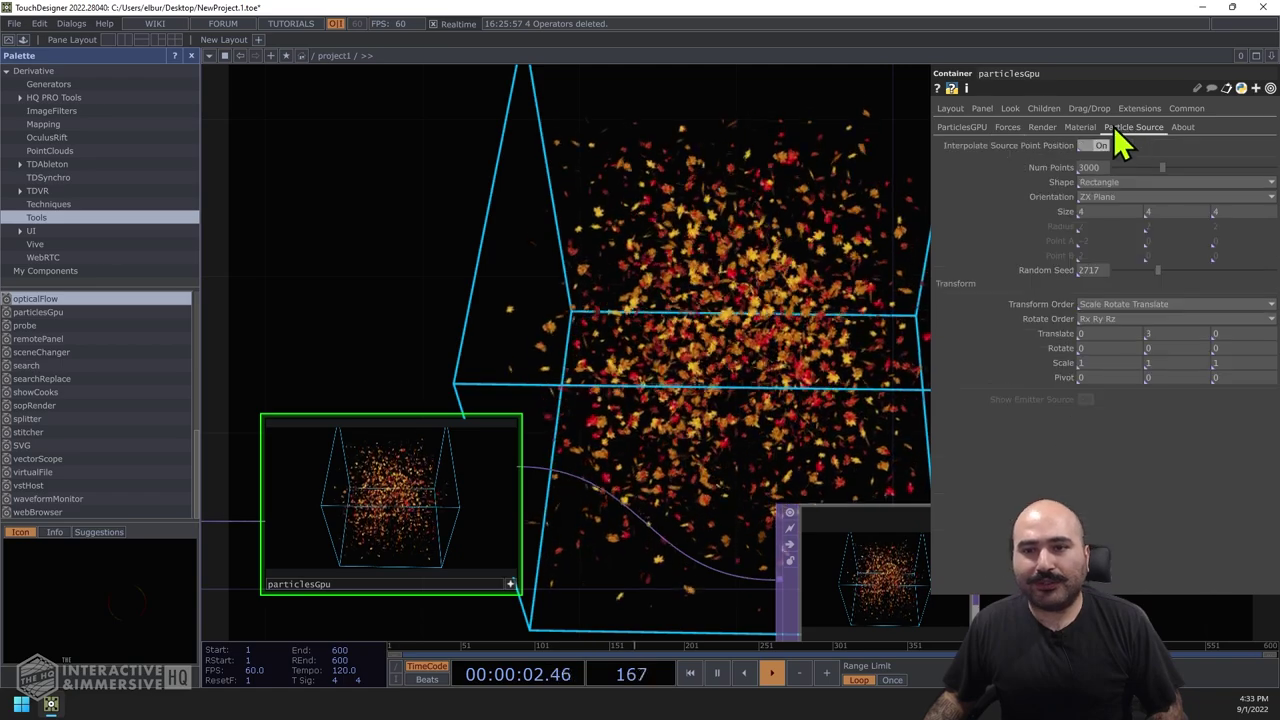
left_click(1085, 186)
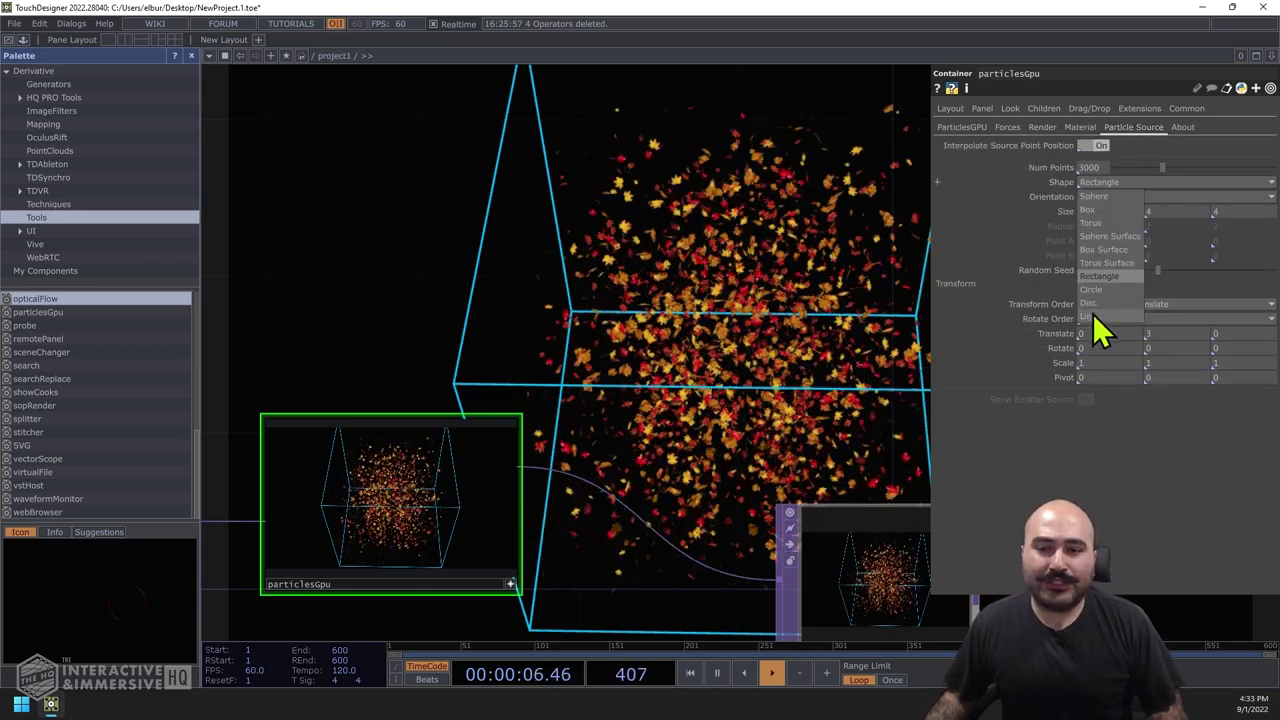
left_click(1090, 316)
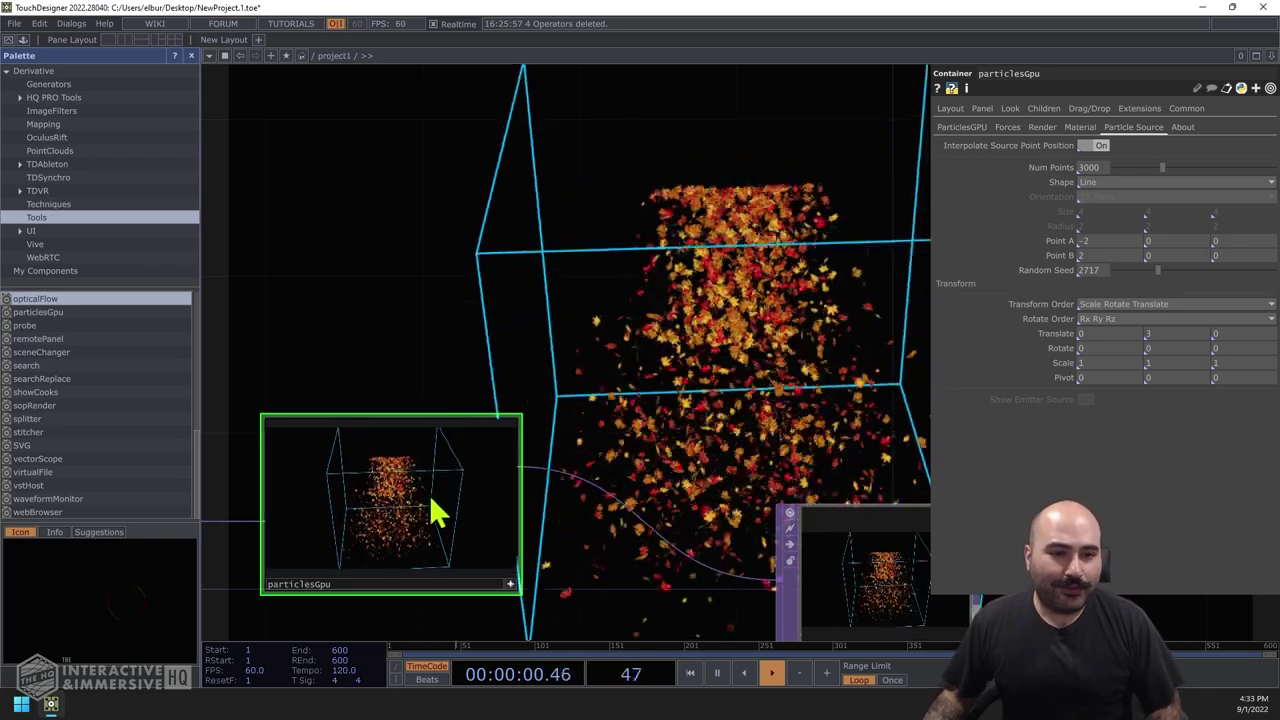
left_click_drag(502, 487, 406, 507)
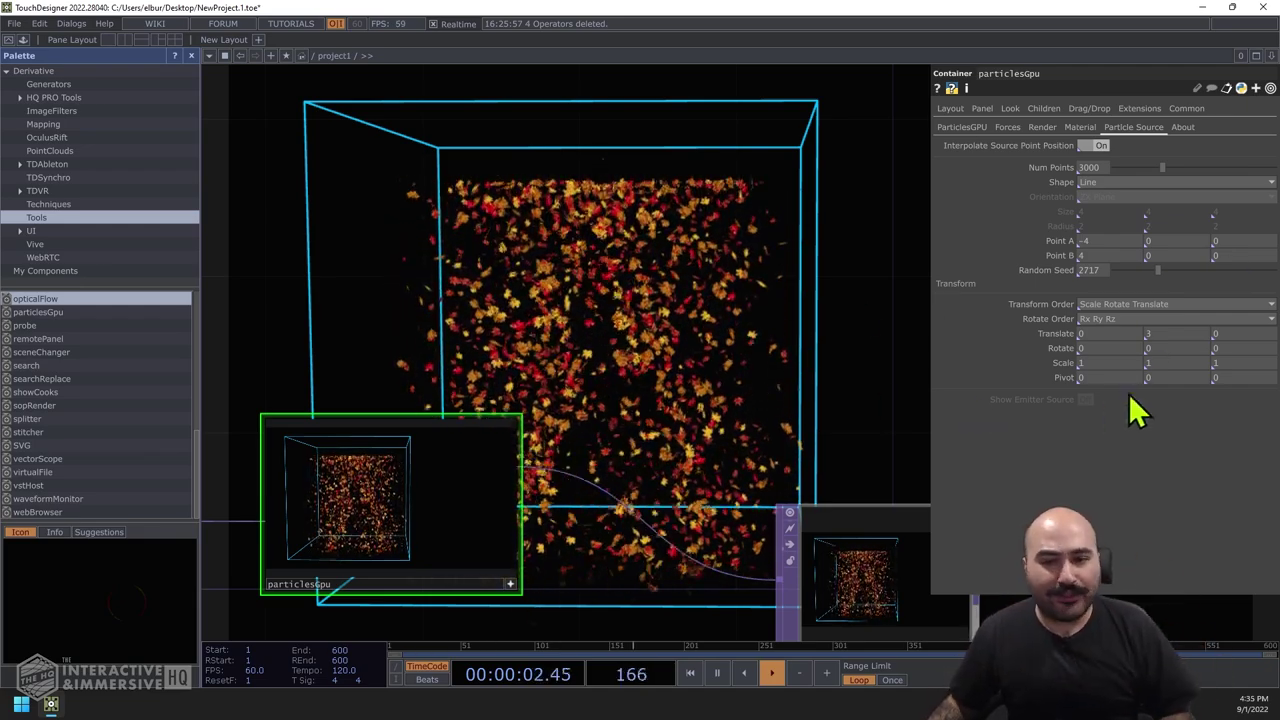
Add a Composite TOP above and to the right of null1 and frame the whole network
scroll(543, 223, "down", 5)
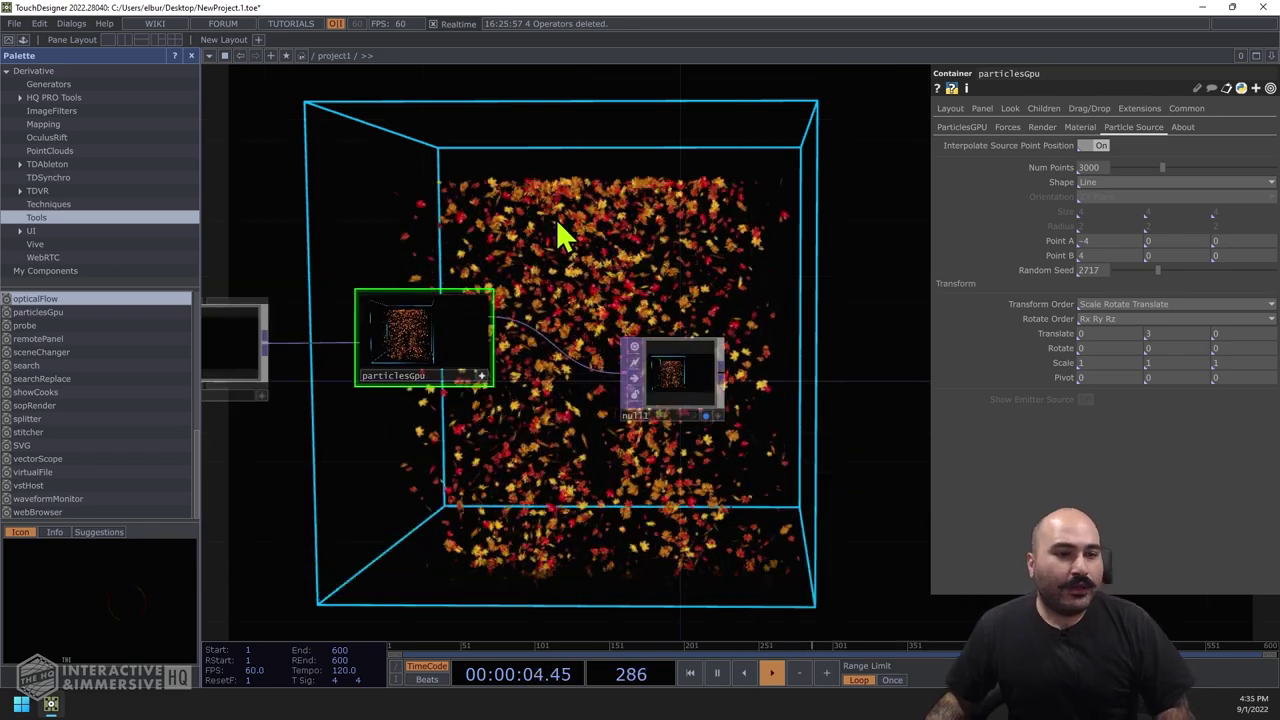
left_click_drag(554, 281, 714, 343)
scroll(714, 343, "down", 3)
scroll(714, 343, "up", 3)
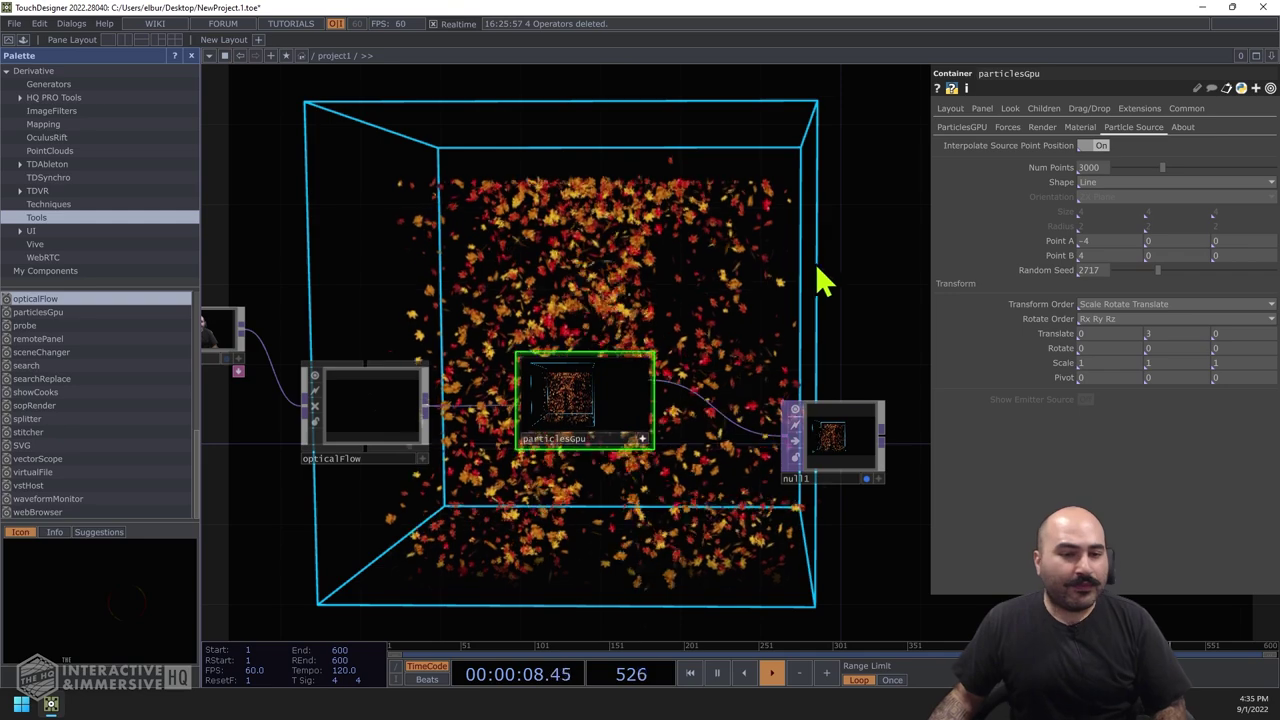
key("Tab")
type("comp")
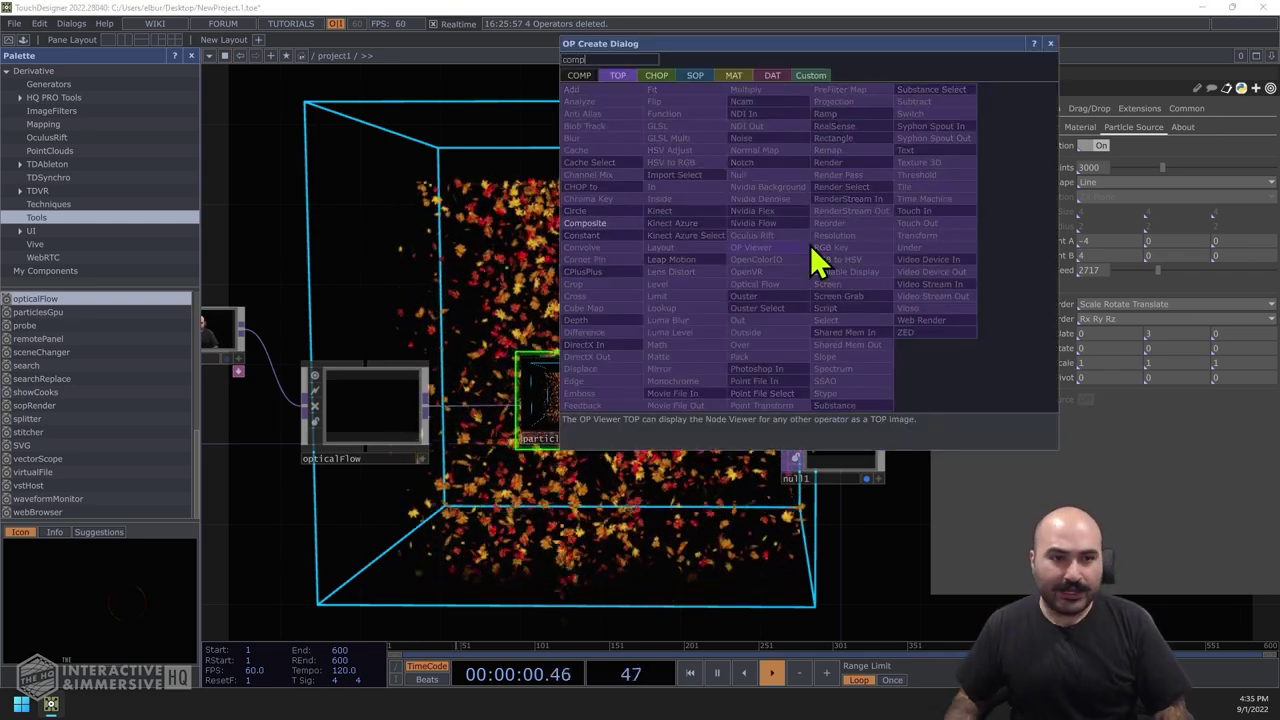
left_click(598, 224)
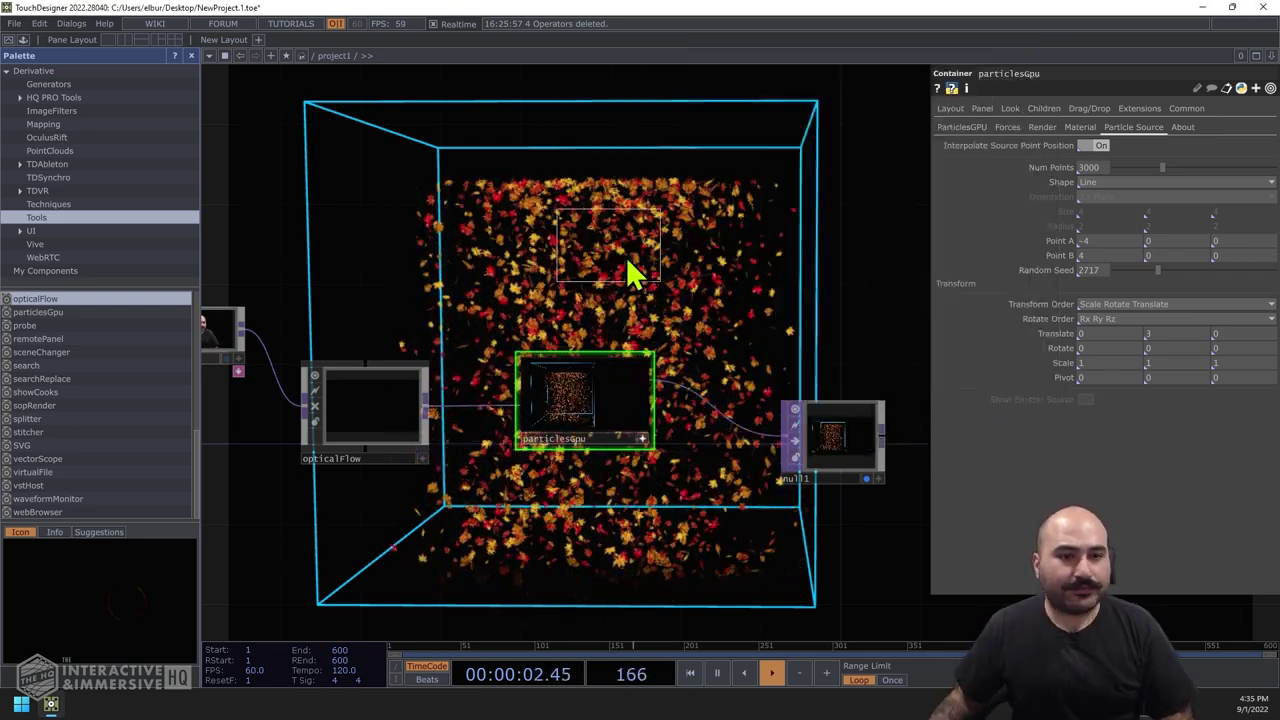
left_click(880, 280)
key("h")
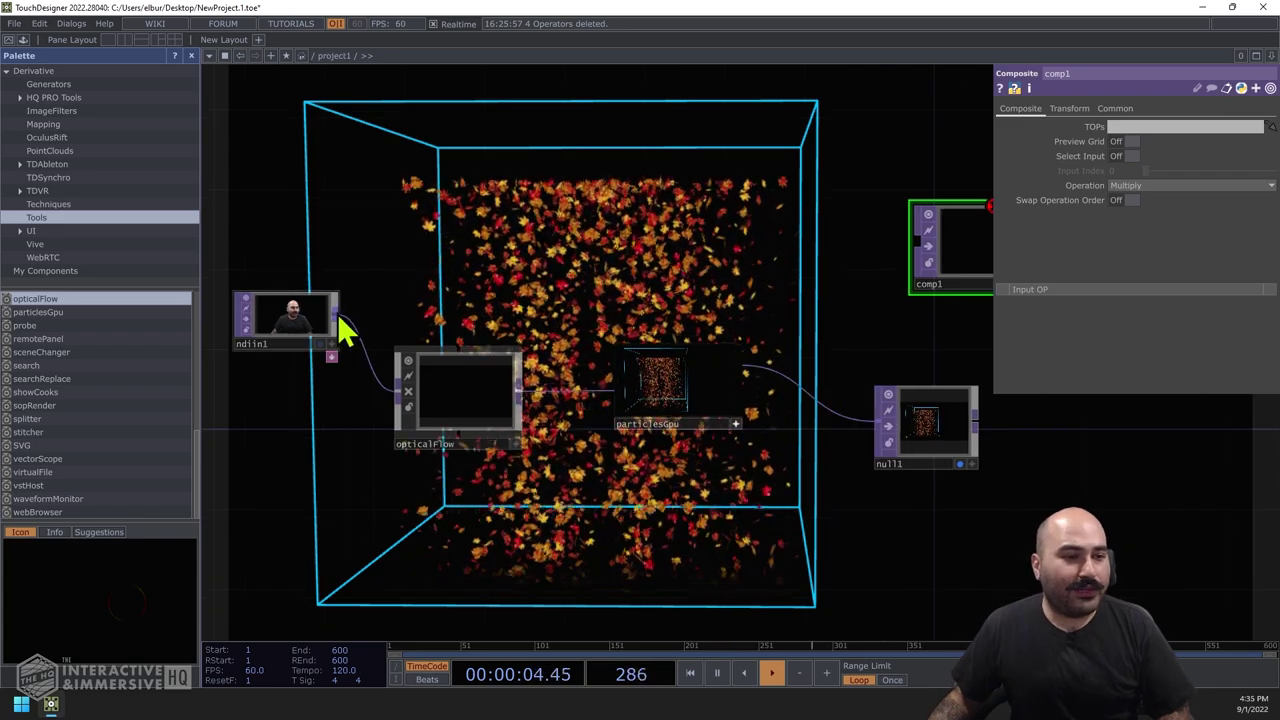
Wire the ndiin1 output and the particlesGpu image output into comp1
left_click_drag(340, 318, 928, 247)
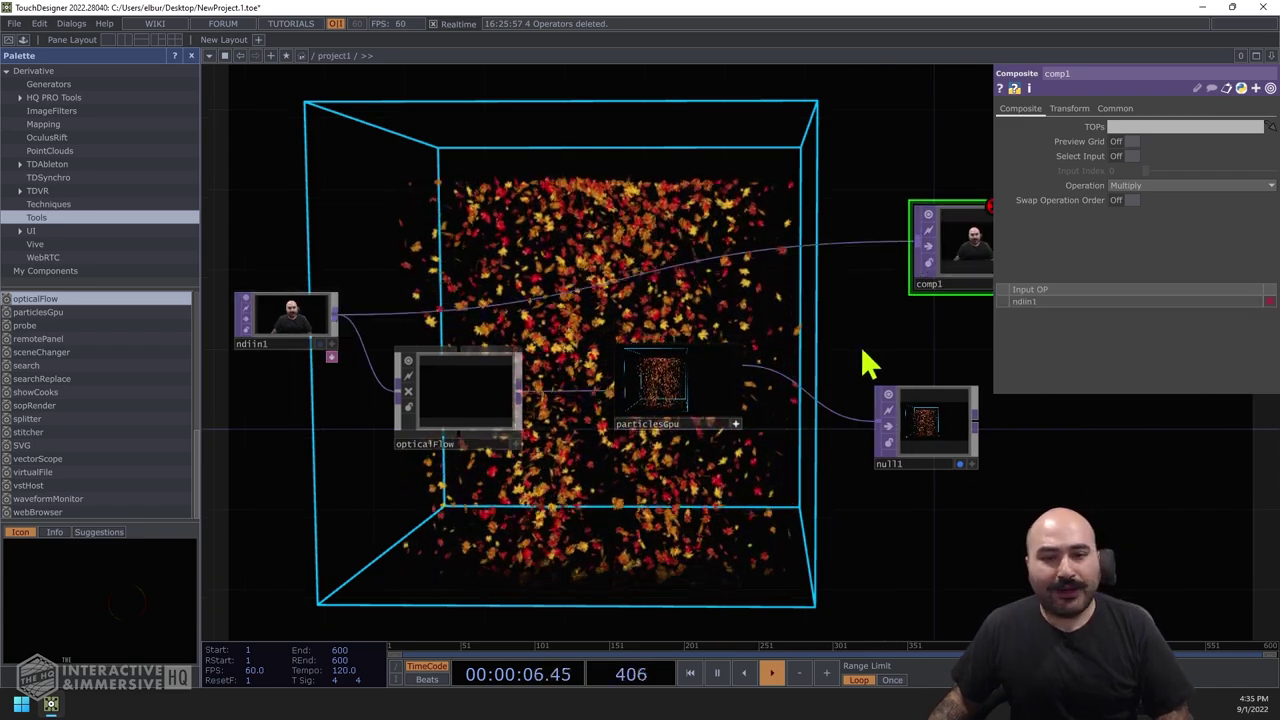
left_click_drag(868, 365, 668, 293)
left_click_drag(770, 335, 770, 297)
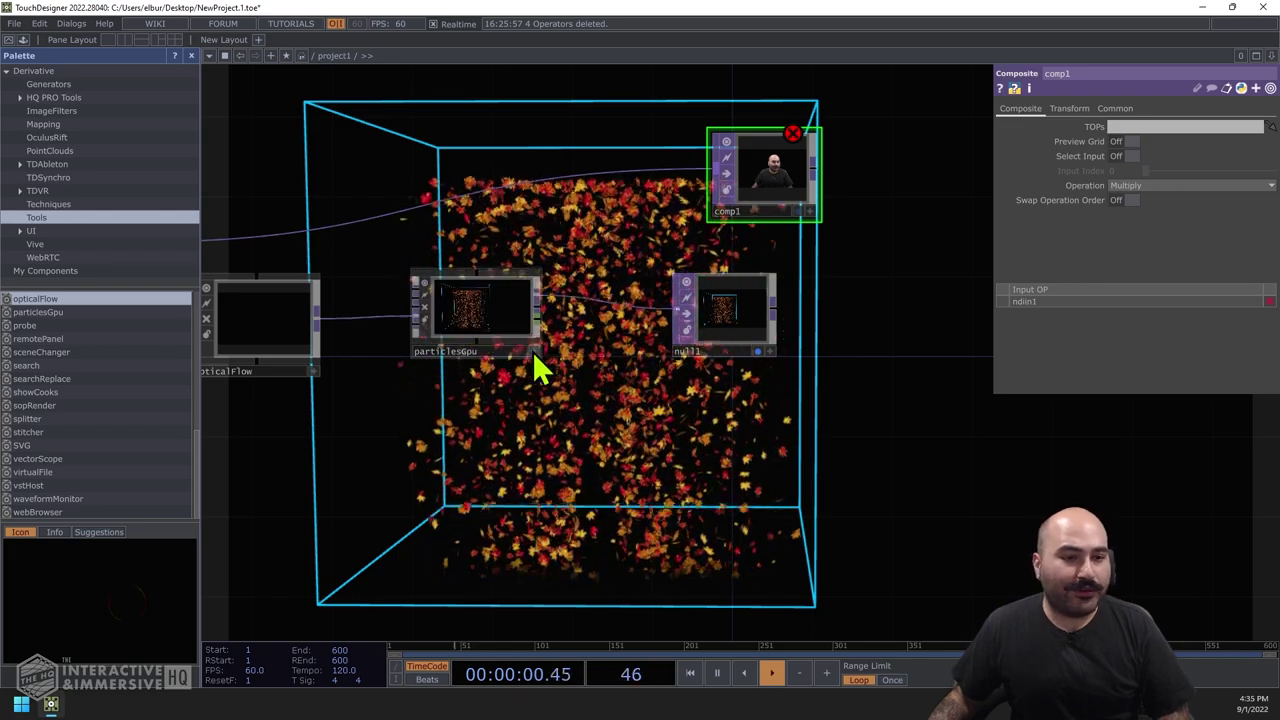
left_click_drag(539, 300, 712, 190)
Set comp1's Operation to Over and reorder its inputs so particlesGpu/out1 comes before ndiin1
scroll(740, 206, "up", 5)
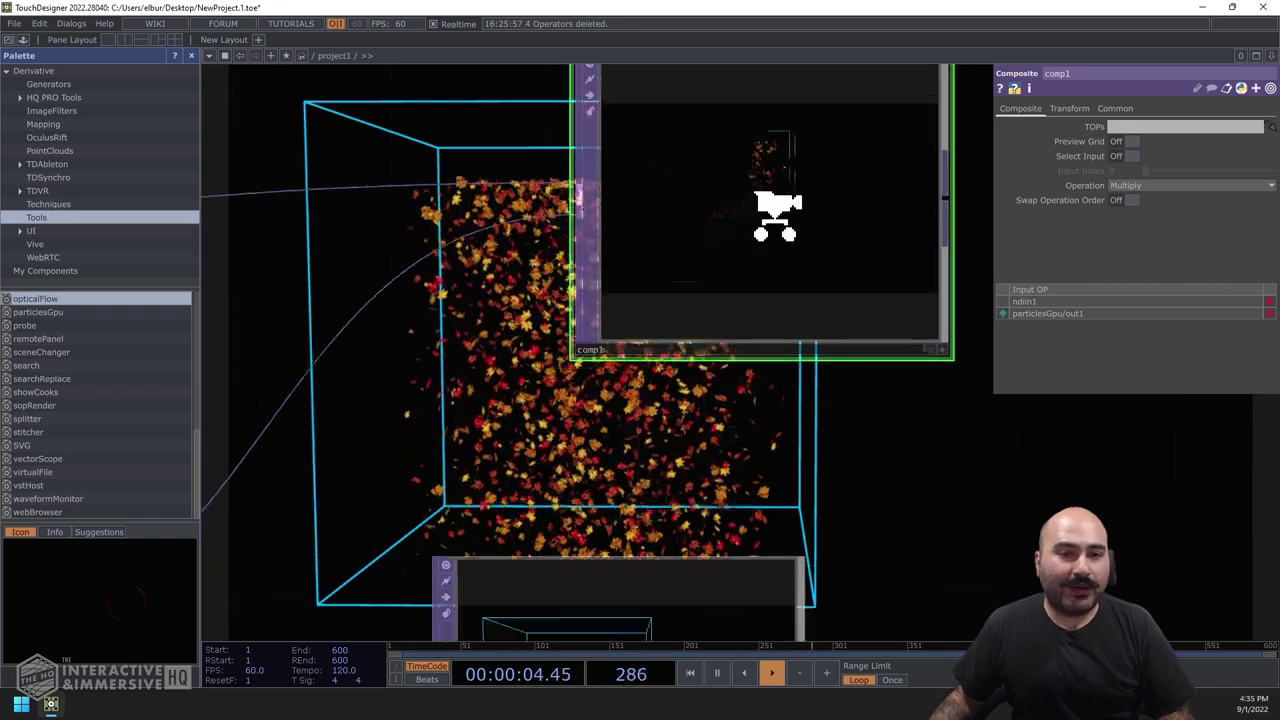
scroll(775, 215, "down", 2)
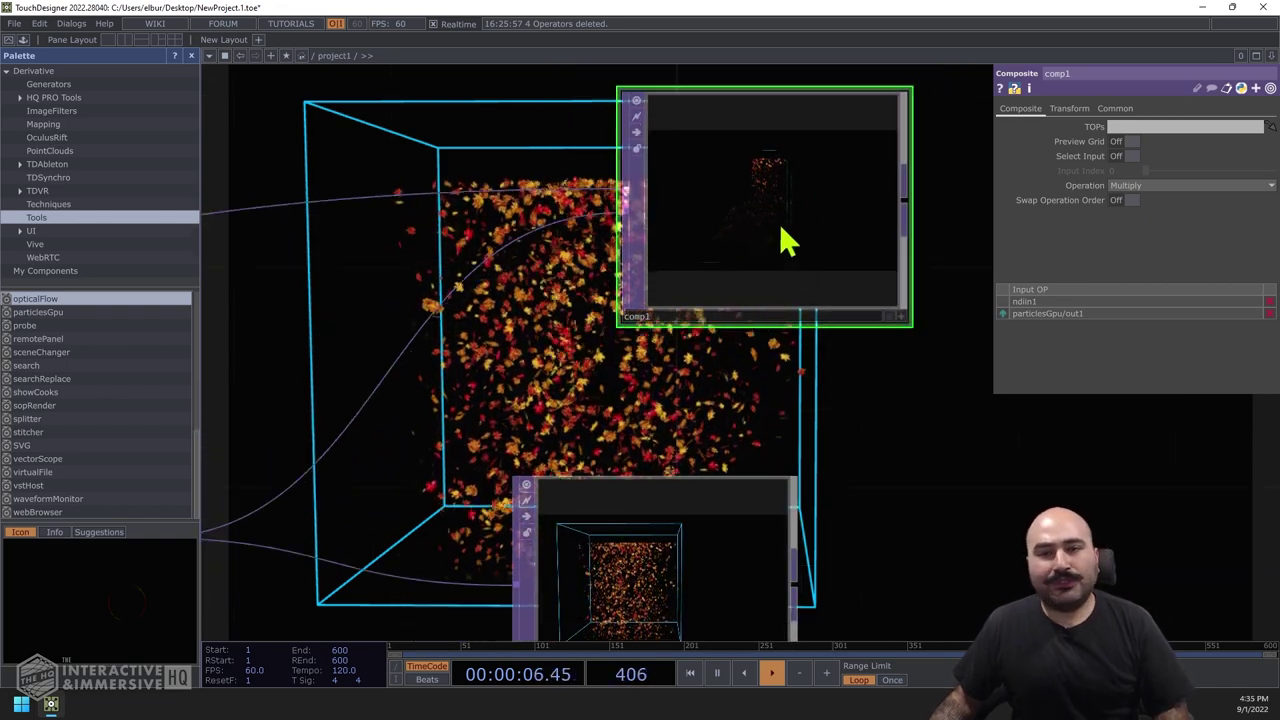
left_click(1139, 186)
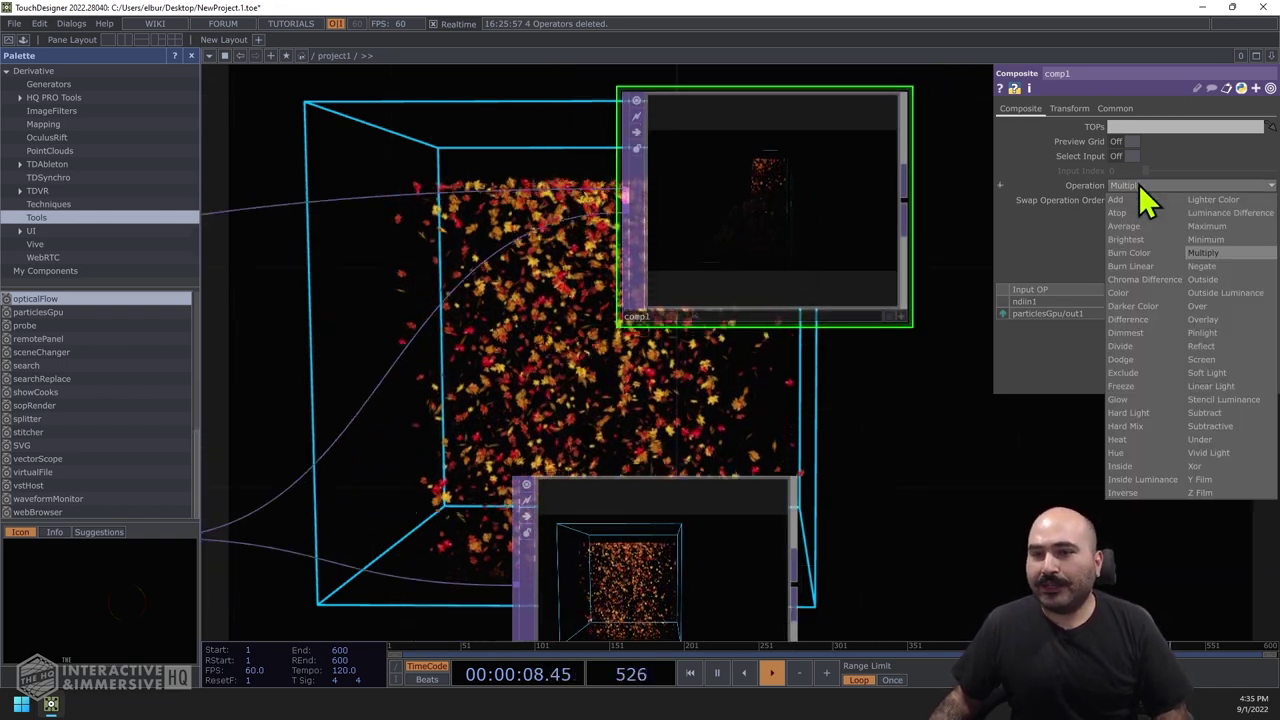
left_click(1197, 306)
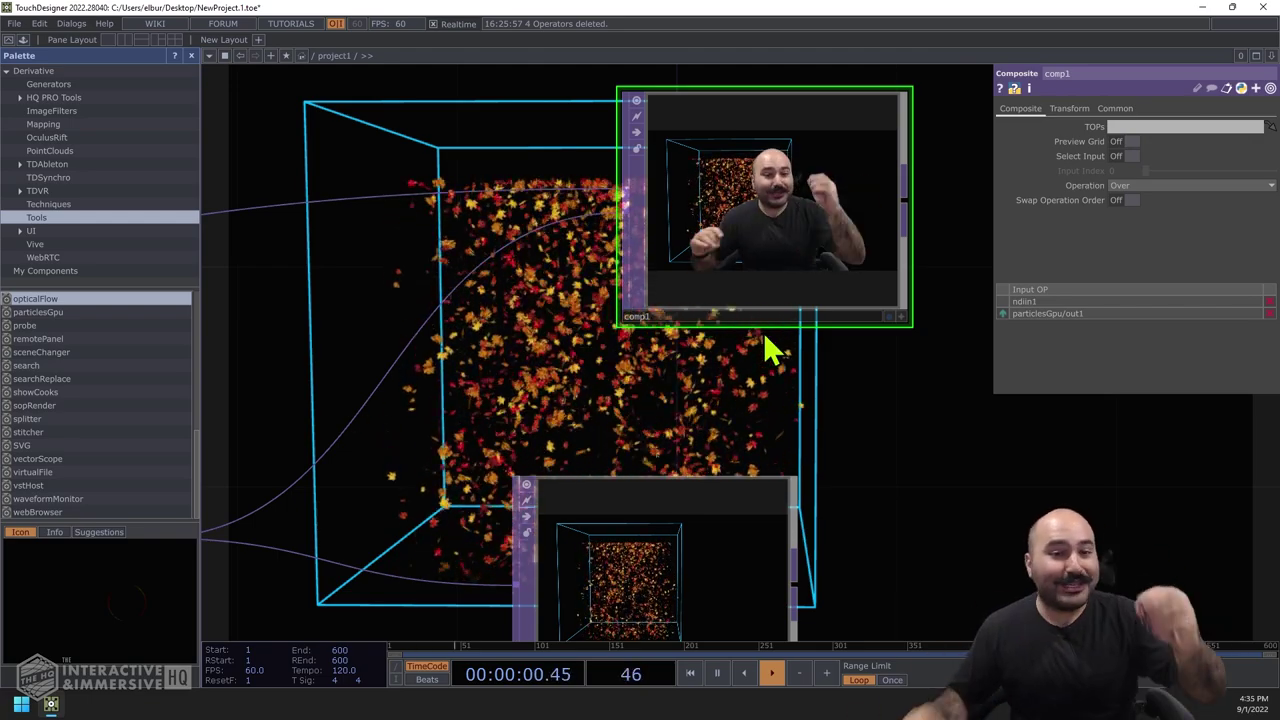
left_click_drag(1004, 314, 1004, 301)
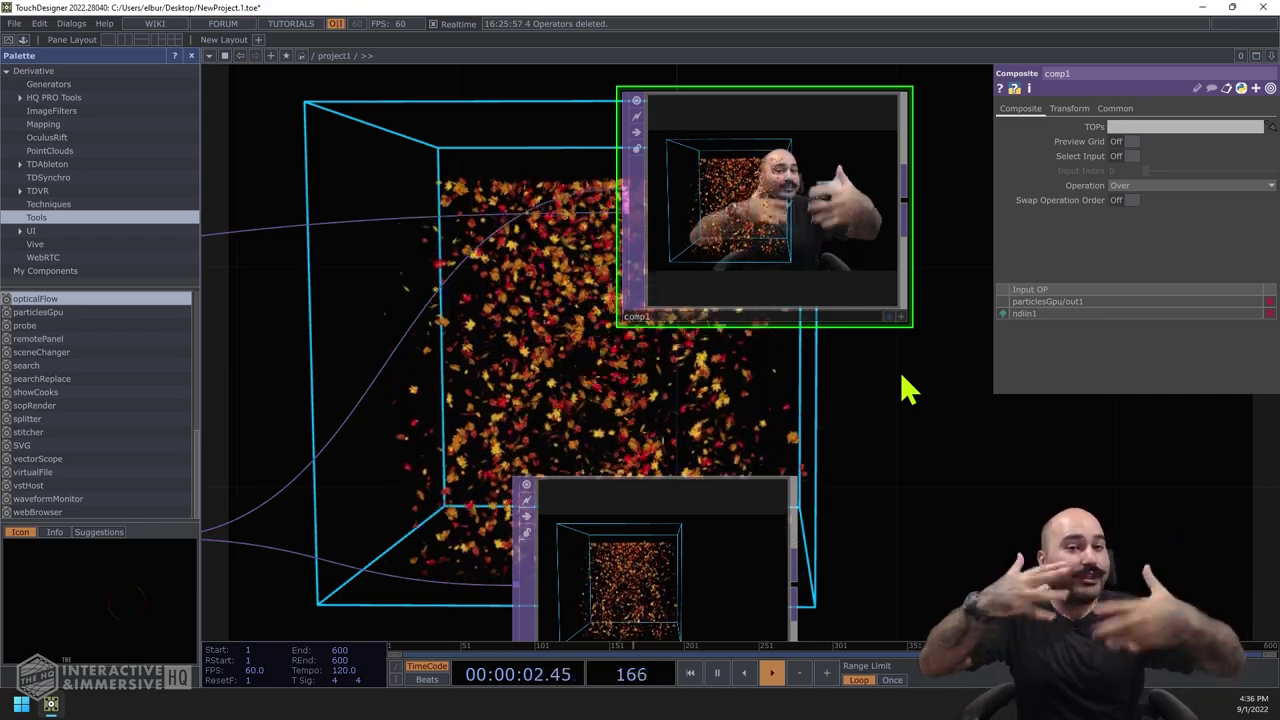
Align comp1 directly above null1 and display comp1 as the network background
scroll(888, 368, "down", 3)
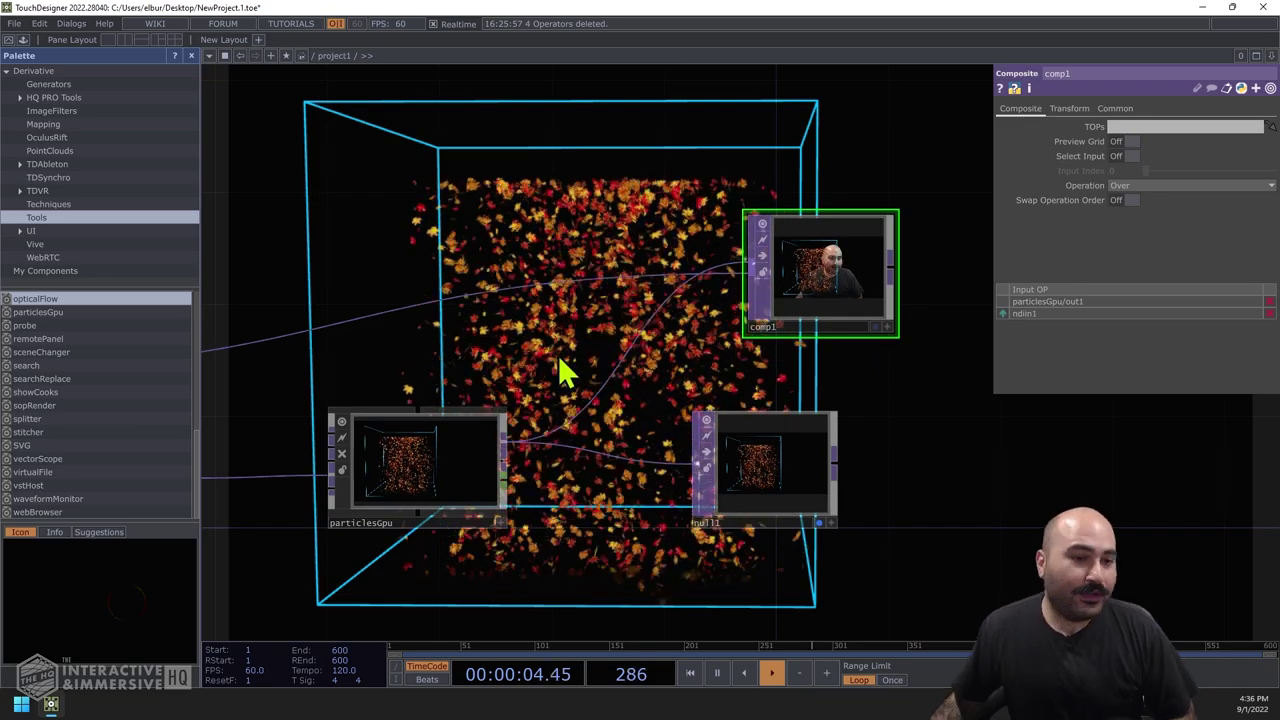
left_click_drag(565, 372, 638, 309)
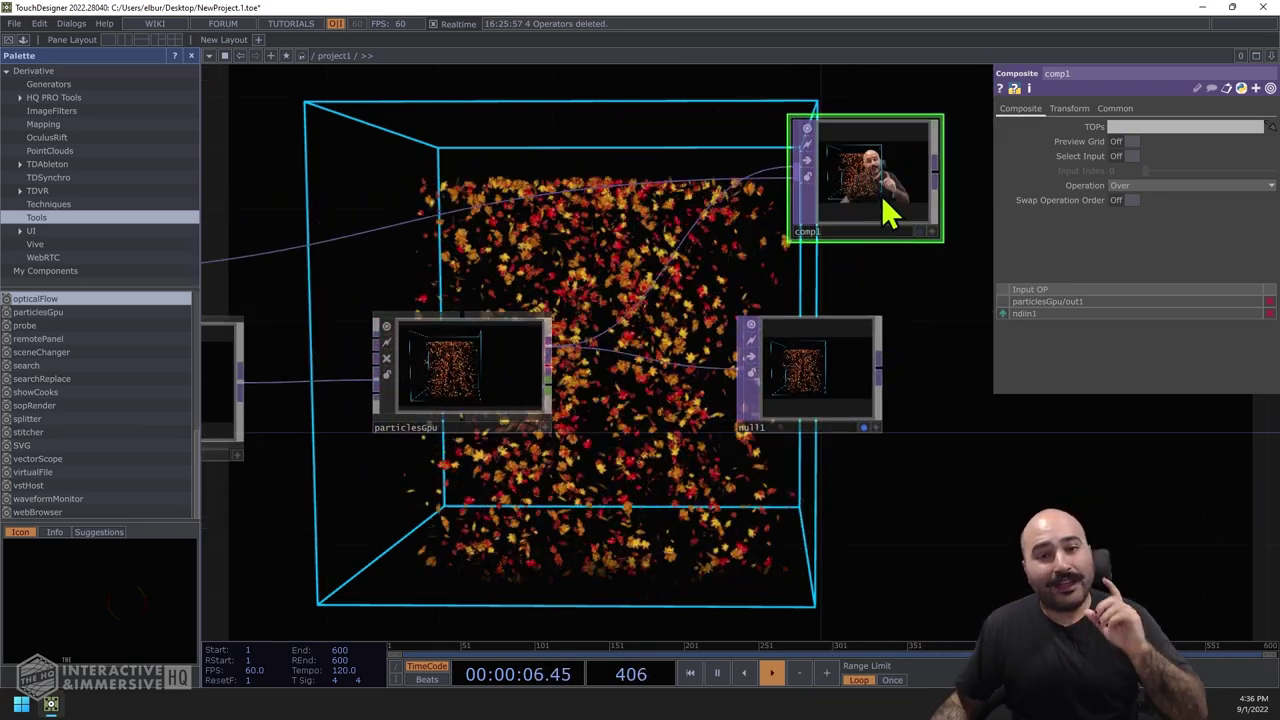
left_click_drag(888, 215, 832, 215)
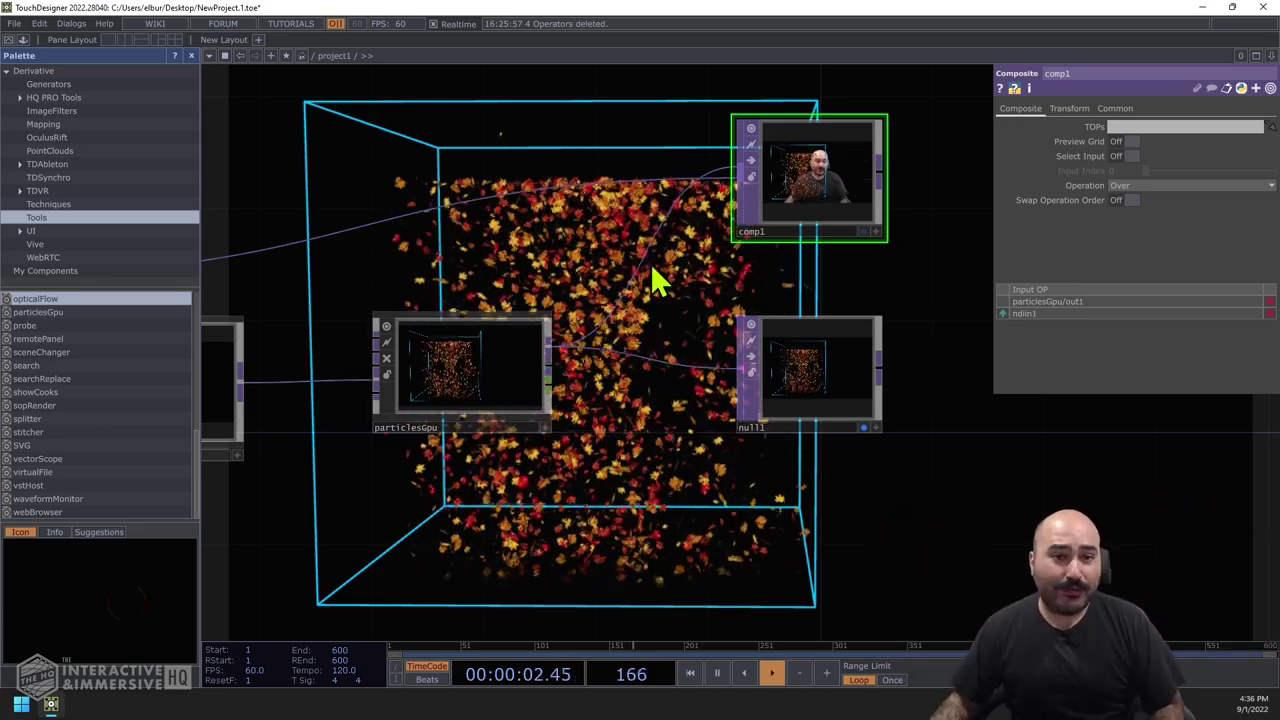
left_click(862, 231)
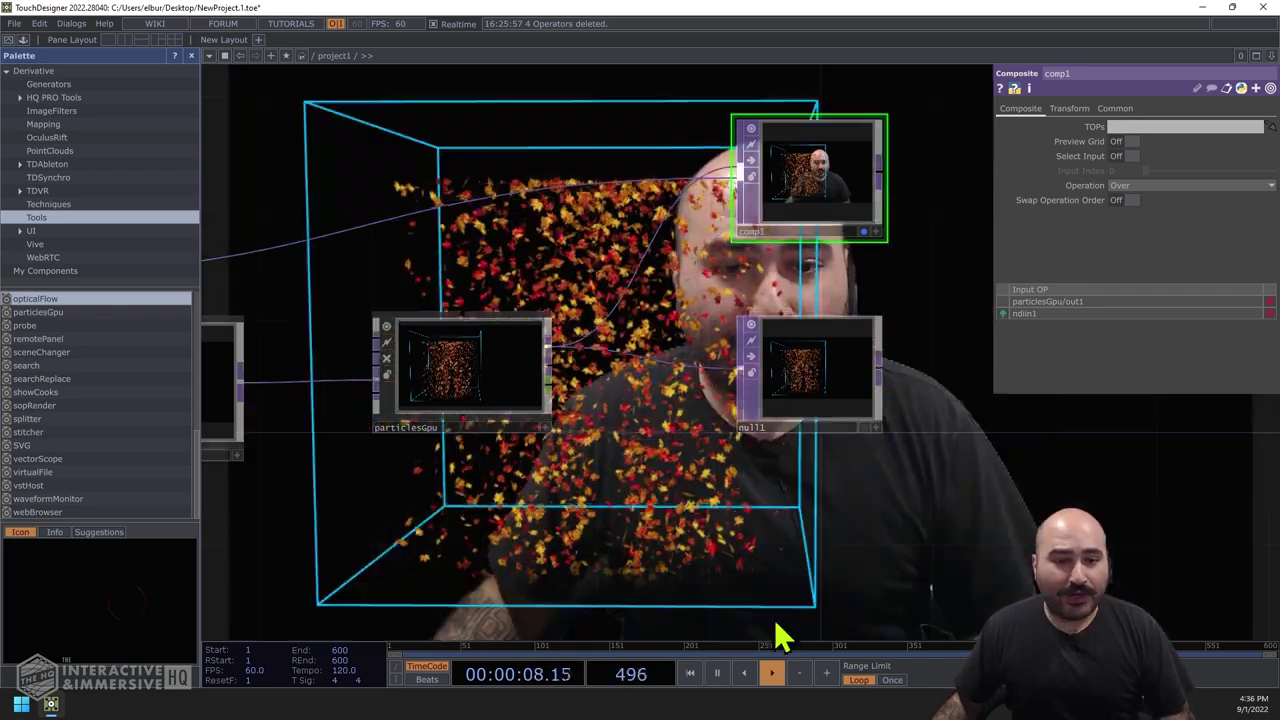
Reframe the camera inside the particlesGpu viewer to a closer frontal view so the leaves cover more of the composite
left_click_drag(806, 510, 883, 606)
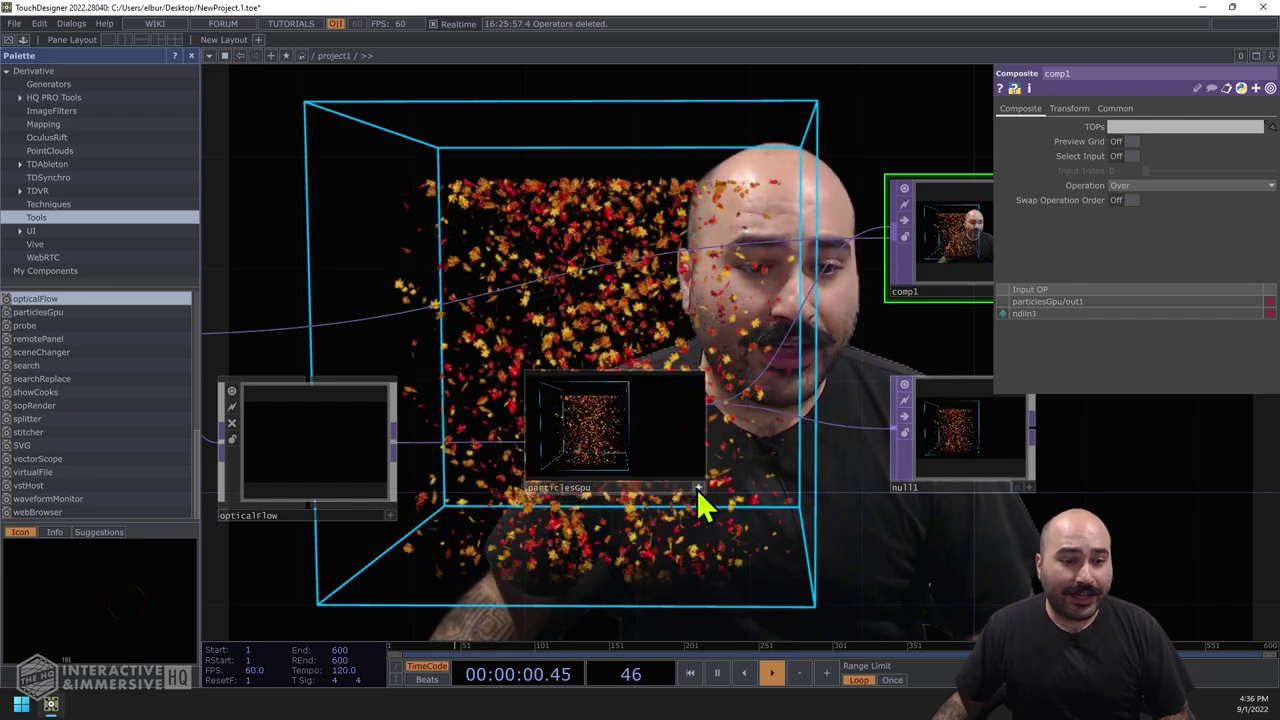
left_click_drag(654, 290, 701, 350)
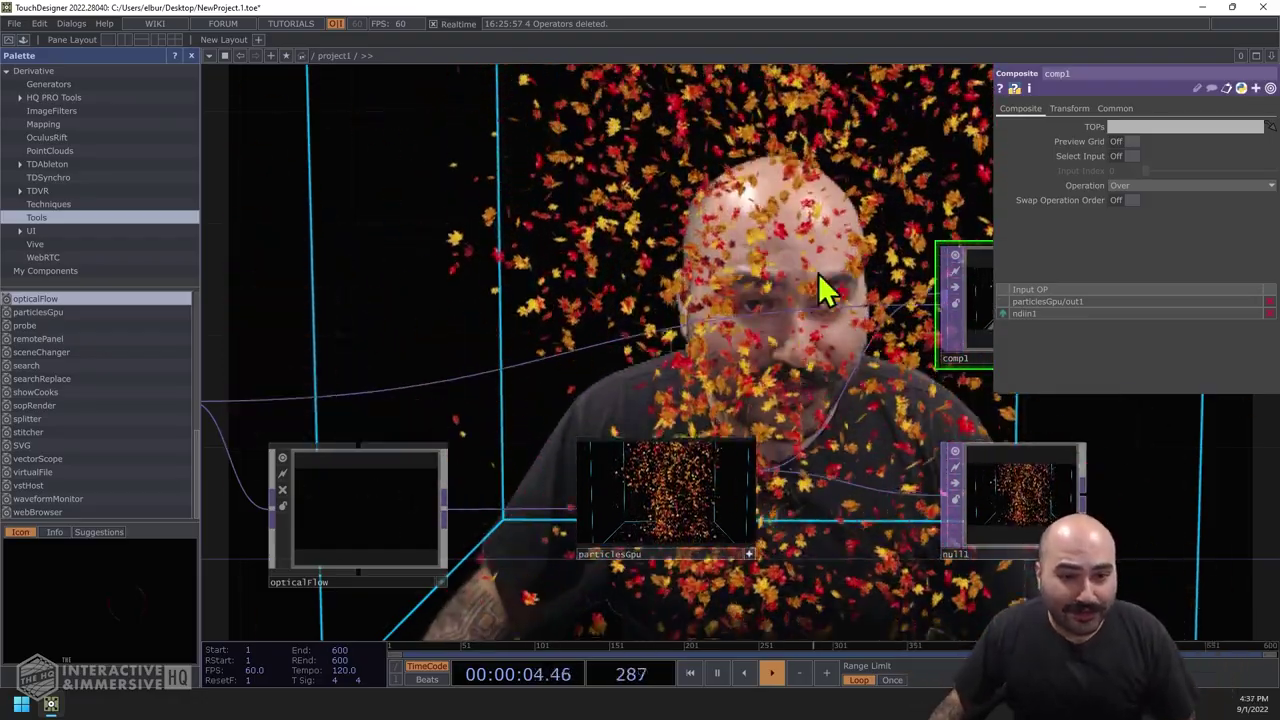
right_click(702, 486)
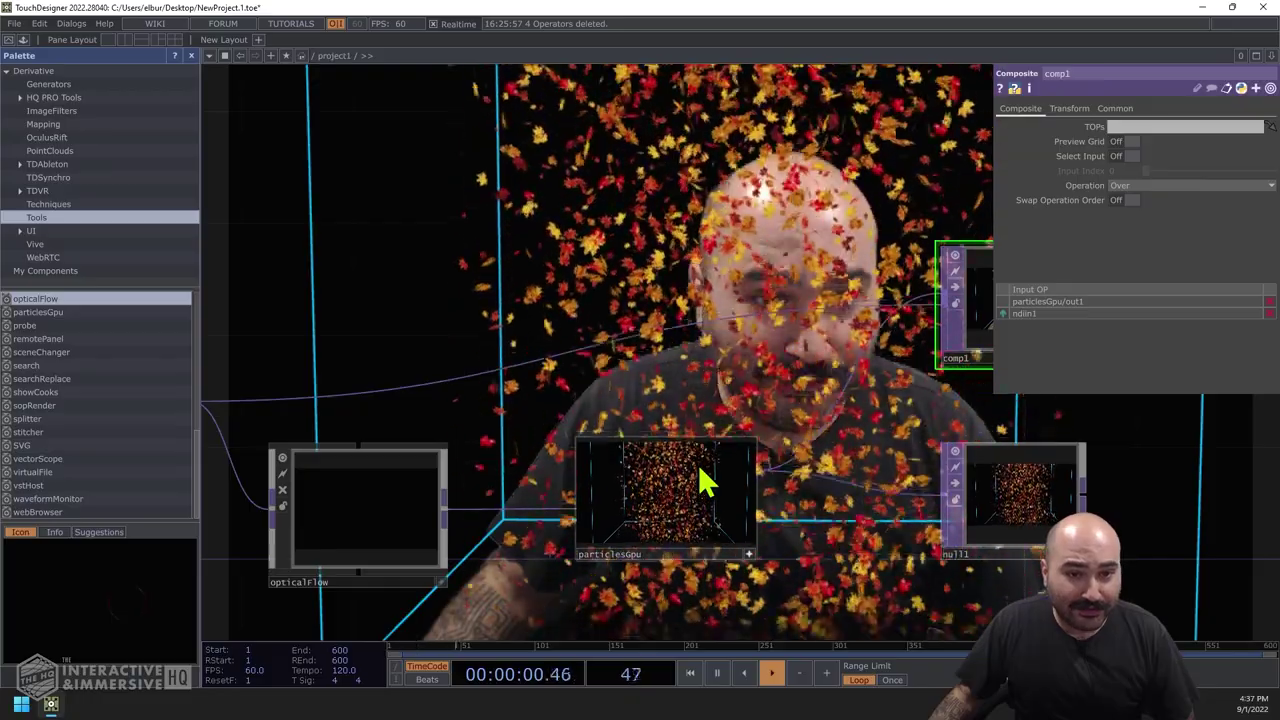
right_click(704, 483)
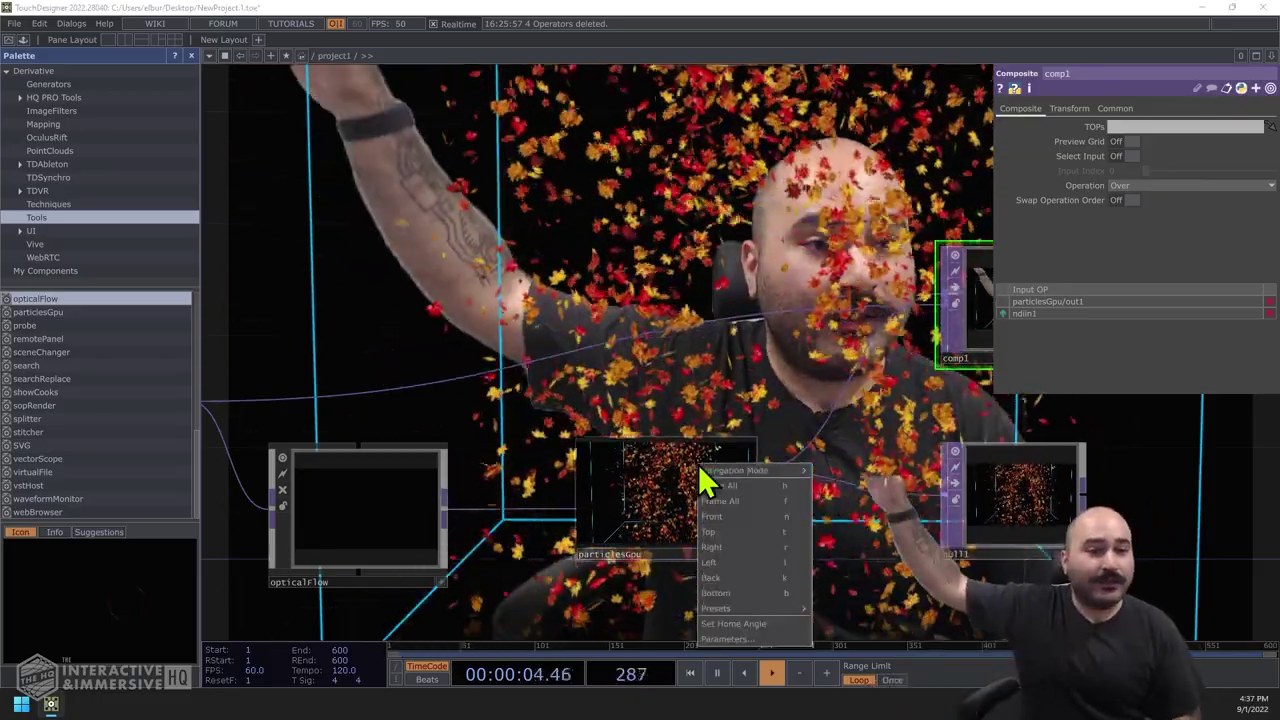
left_click(702, 486)
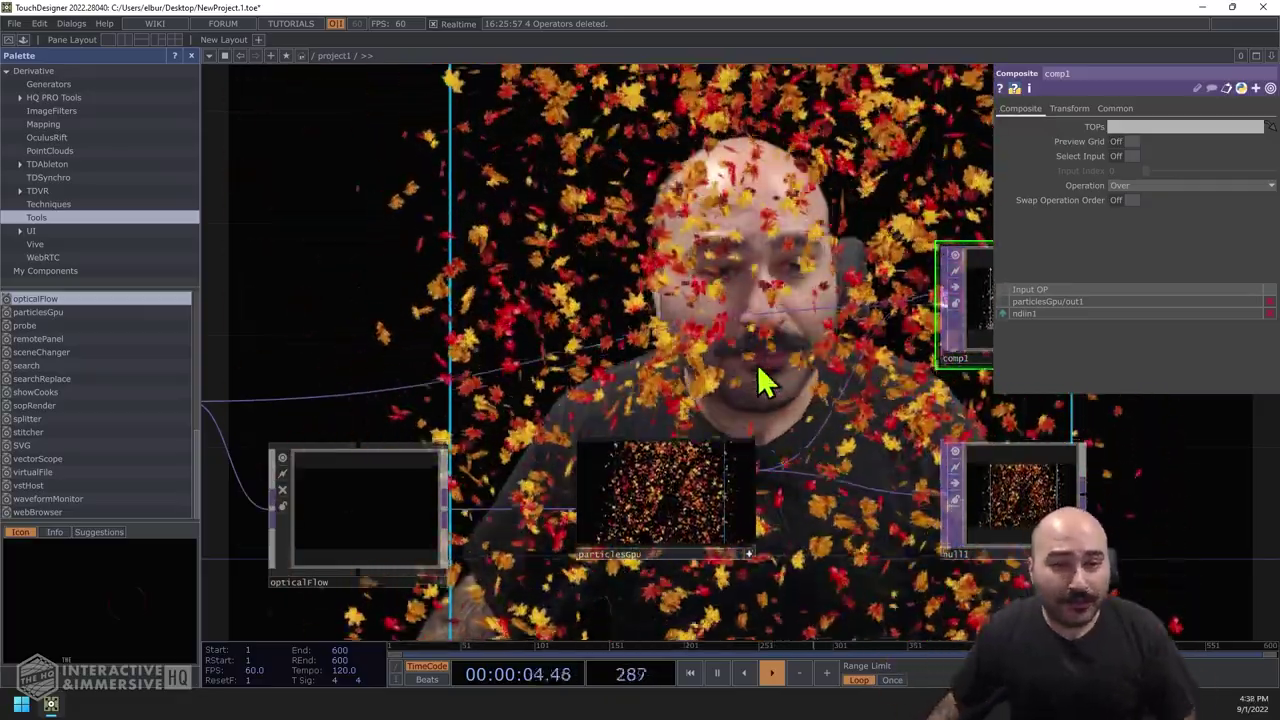
Widen the particlesGpu line source by setting Point A's X to -6 and Point B's X to 6
left_click_drag(766, 371, 654, 363)
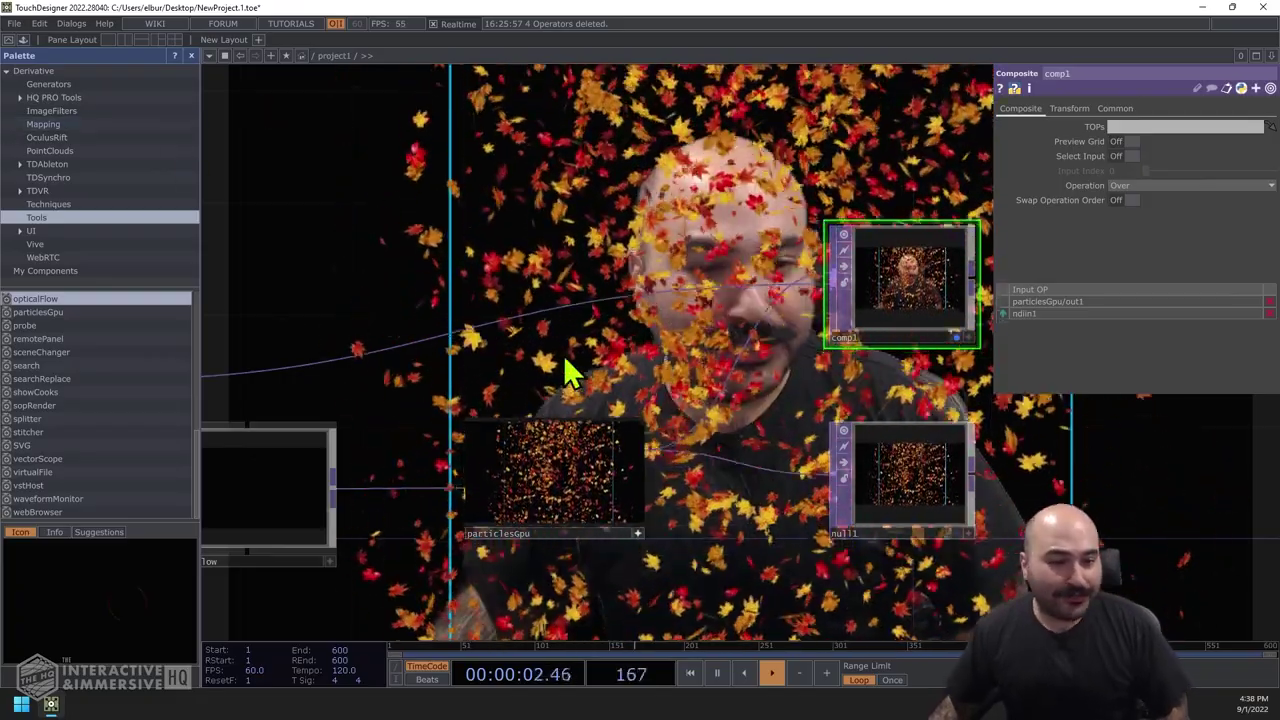
left_click(590, 490)
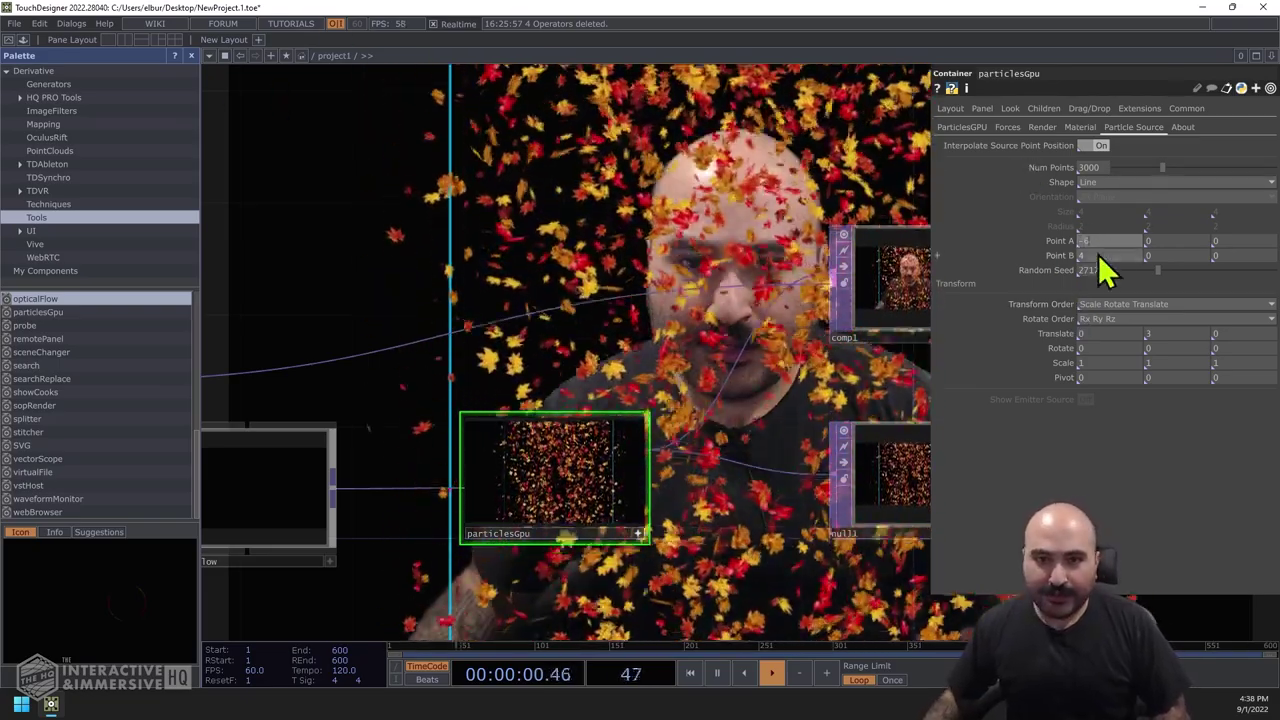
left_click_drag(1085, 242, 1105, 268)
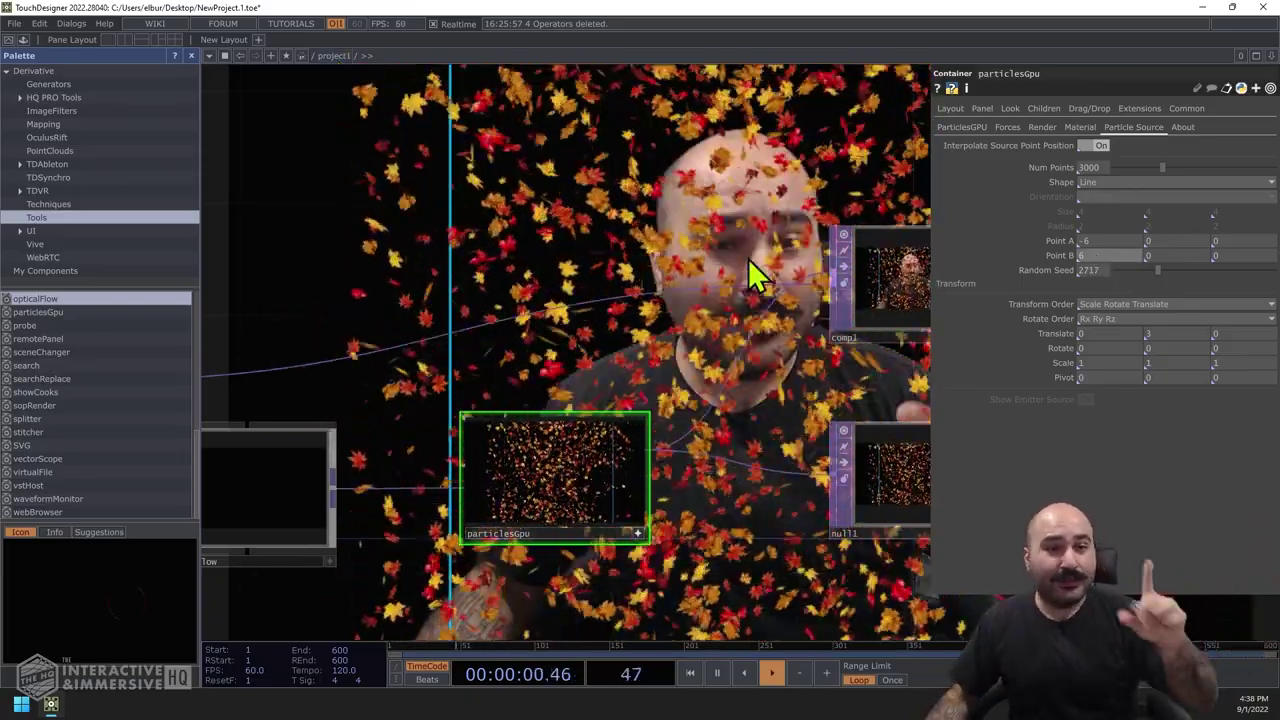
Set the particlesGpu X limits to 7 for Pos Limit Plane and -7 for Neg Limit Plane
left_click(962, 128)
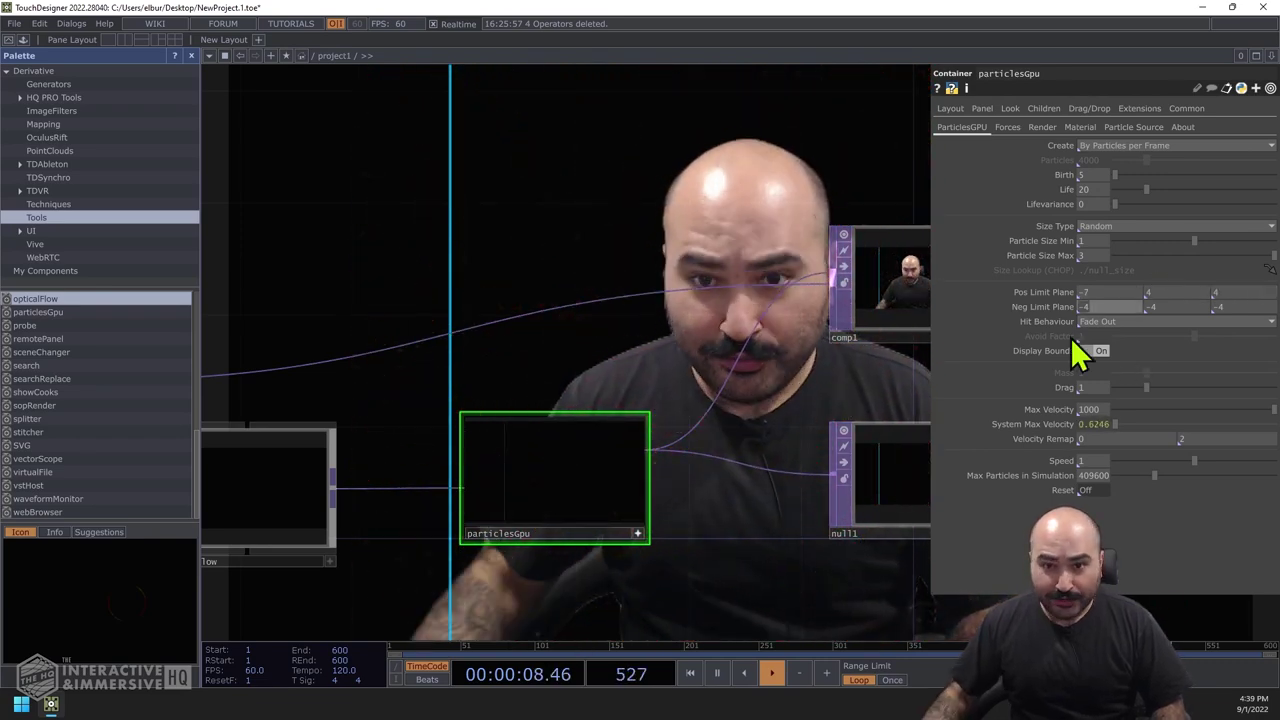
key("BackSpace")
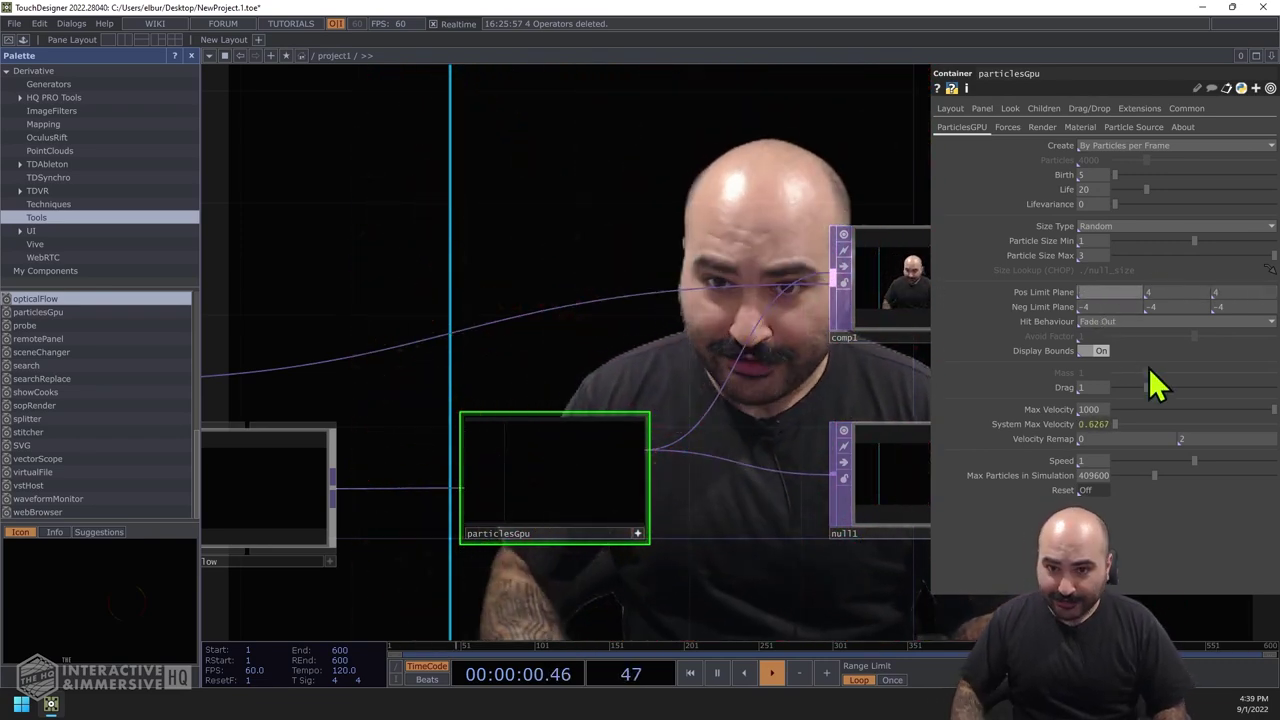
left_click_drag(1109, 310, 1105, 306)
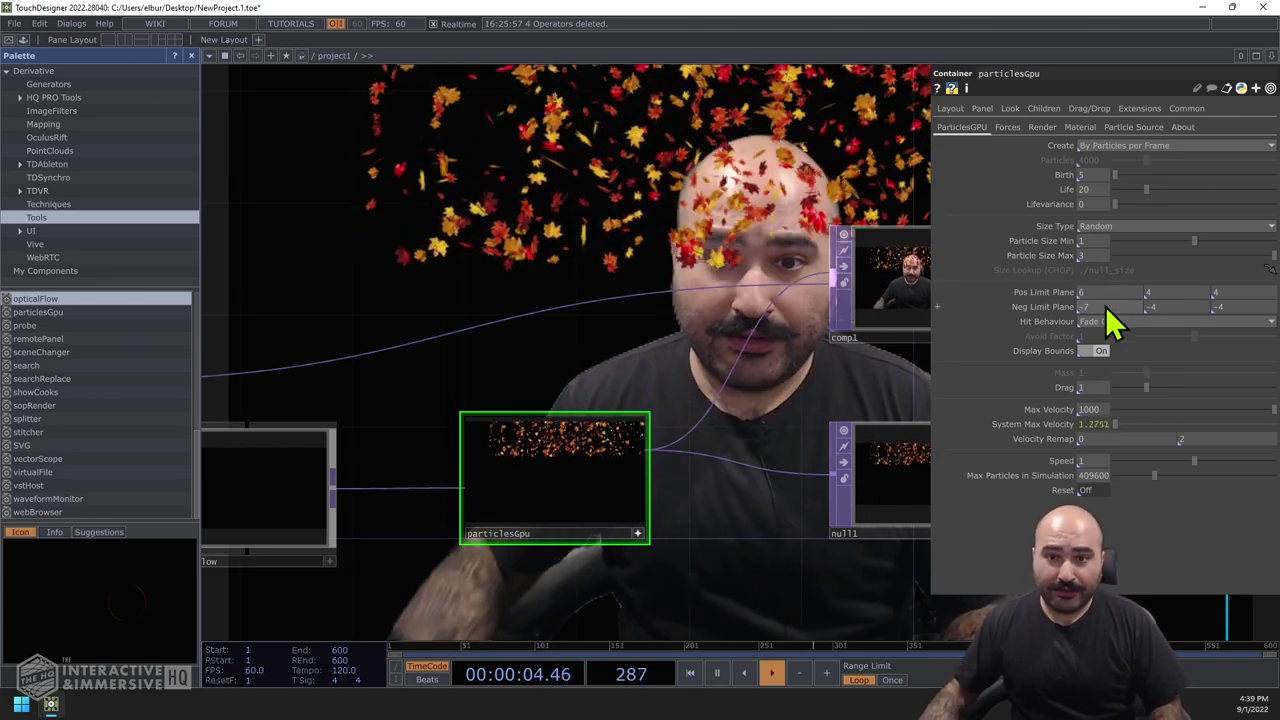
left_click_drag(1108, 296, 1109, 296)
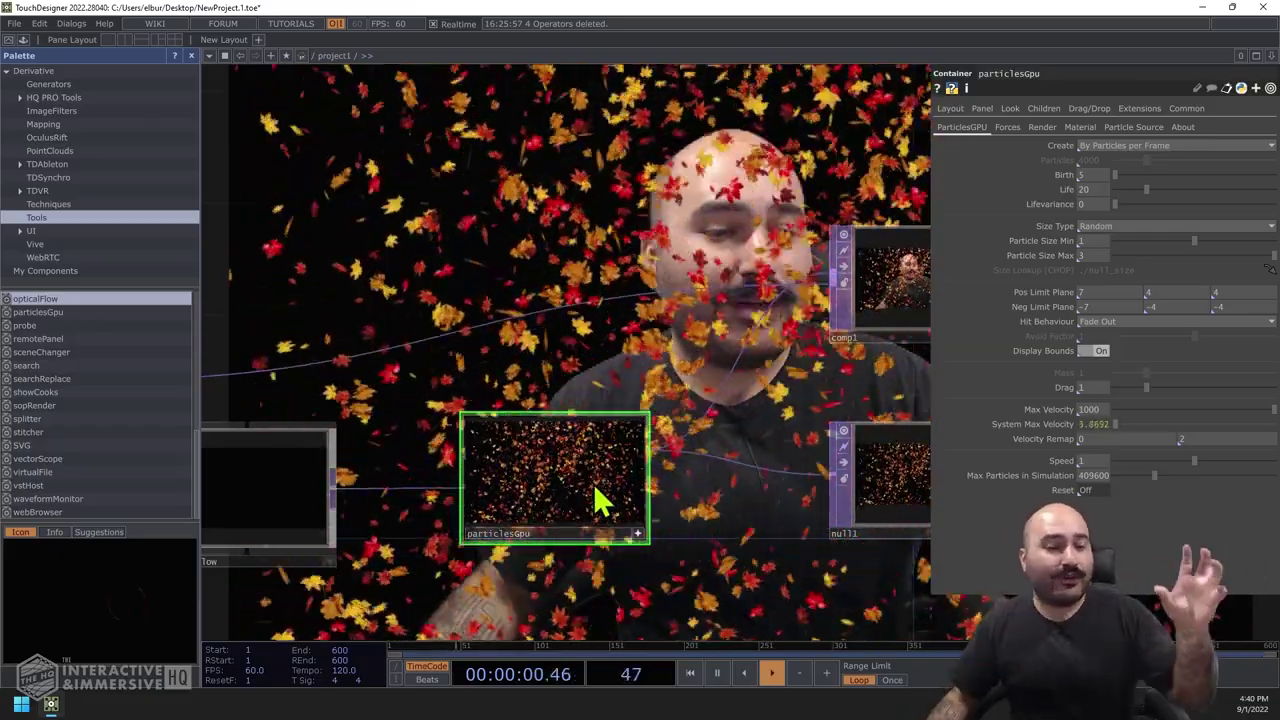
Review the node chain by inspecting the parameters of ndiin1, opticalFlow and particlesGpu
left_click_drag(766, 520, 883, 396)
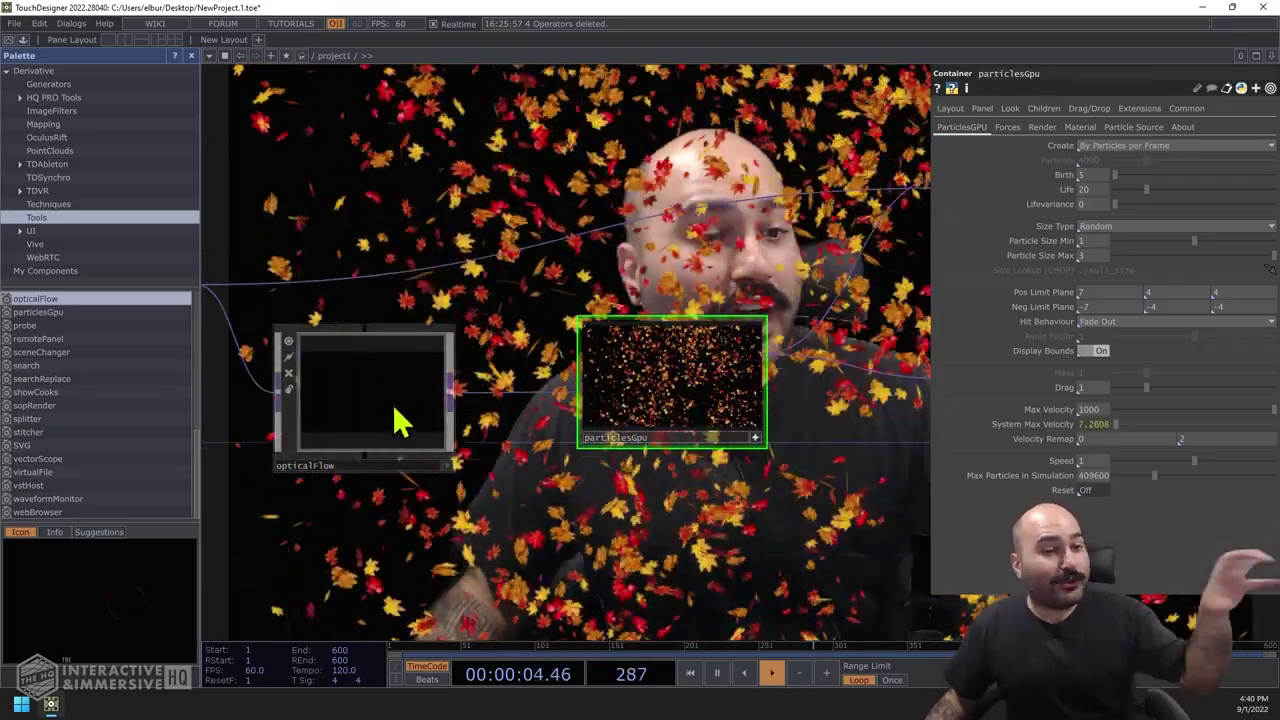
left_click_drag(443, 243, 693, 216)
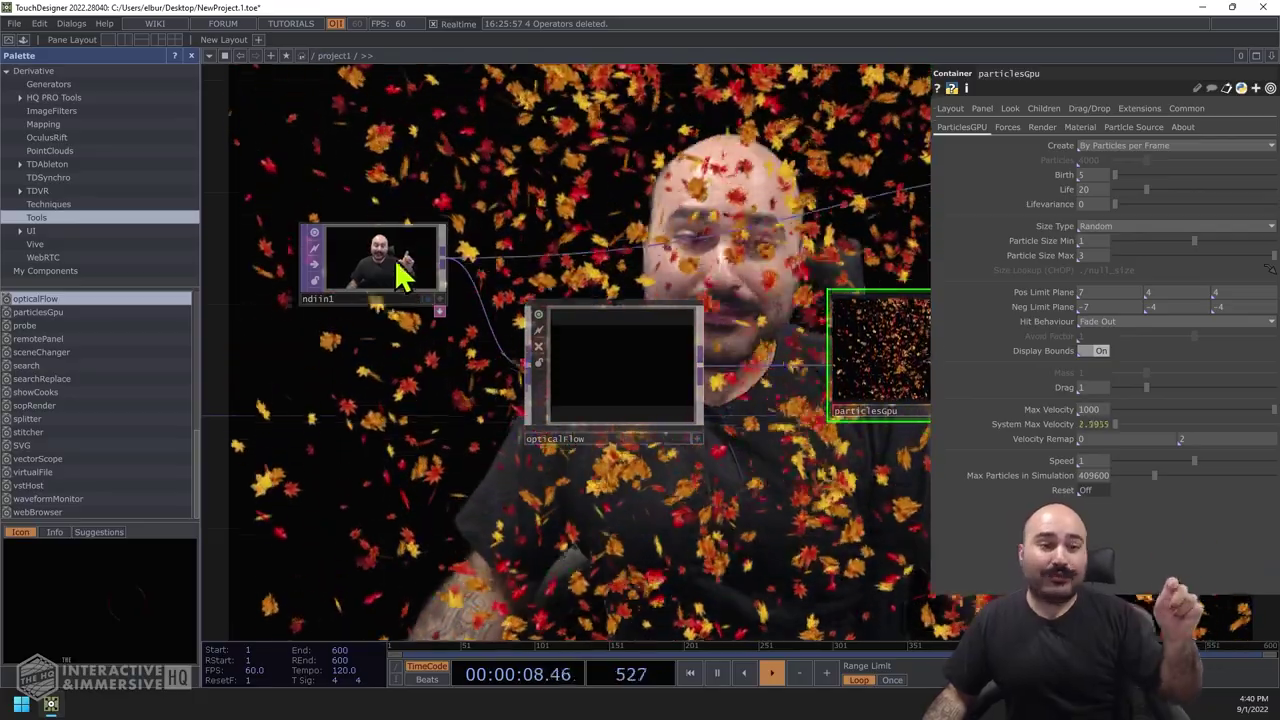
left_click(403, 275)
left_click_drag(609, 366, 586, 363)
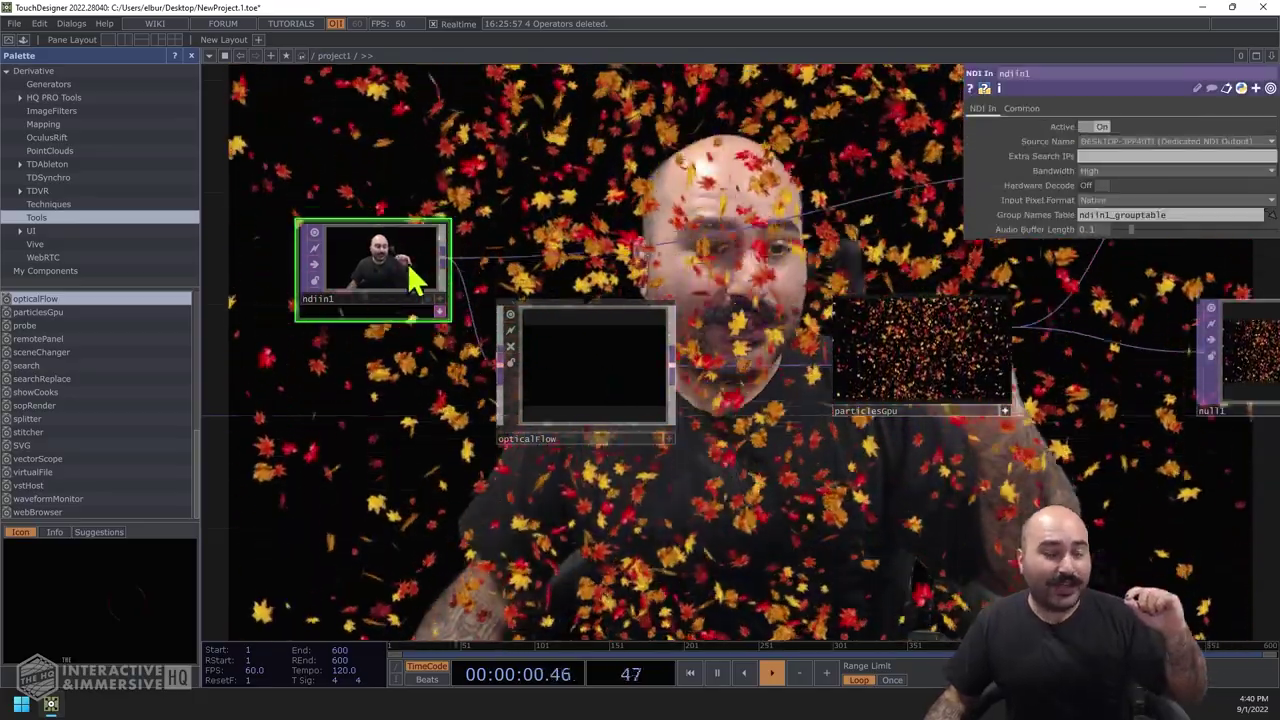
middle_click_drag(415, 280, 735, 286)
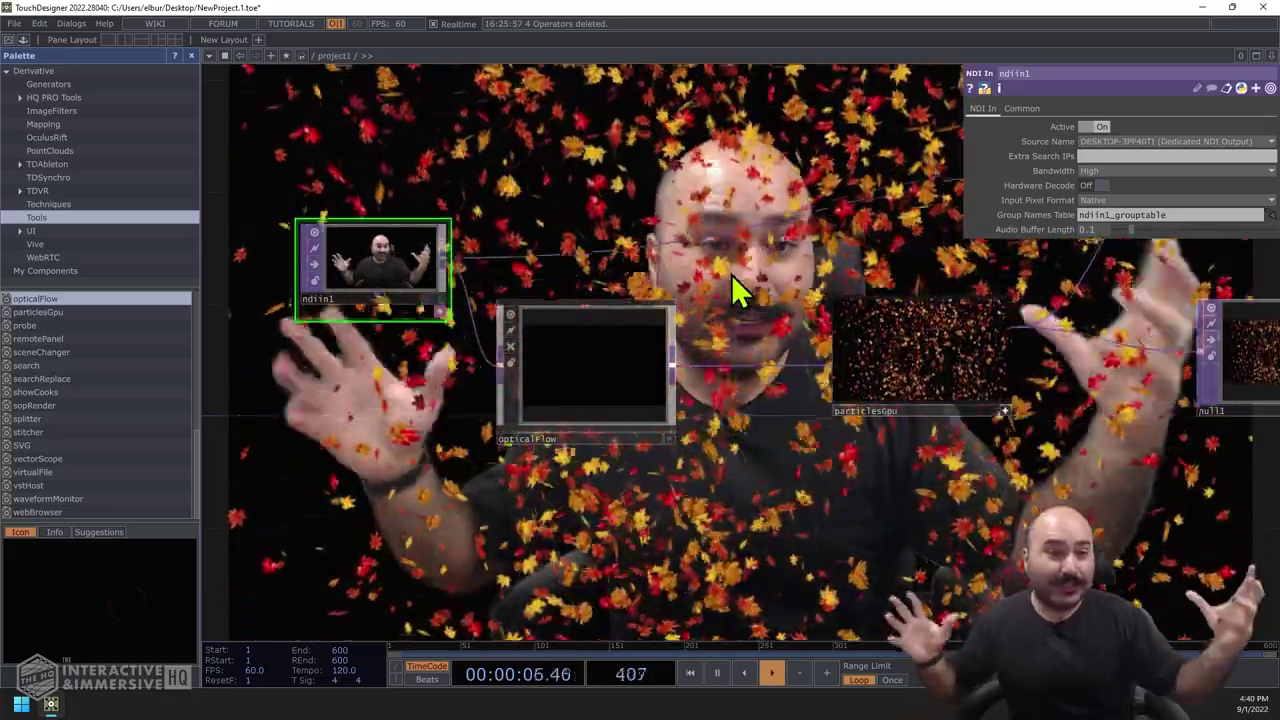
left_click(612, 365)
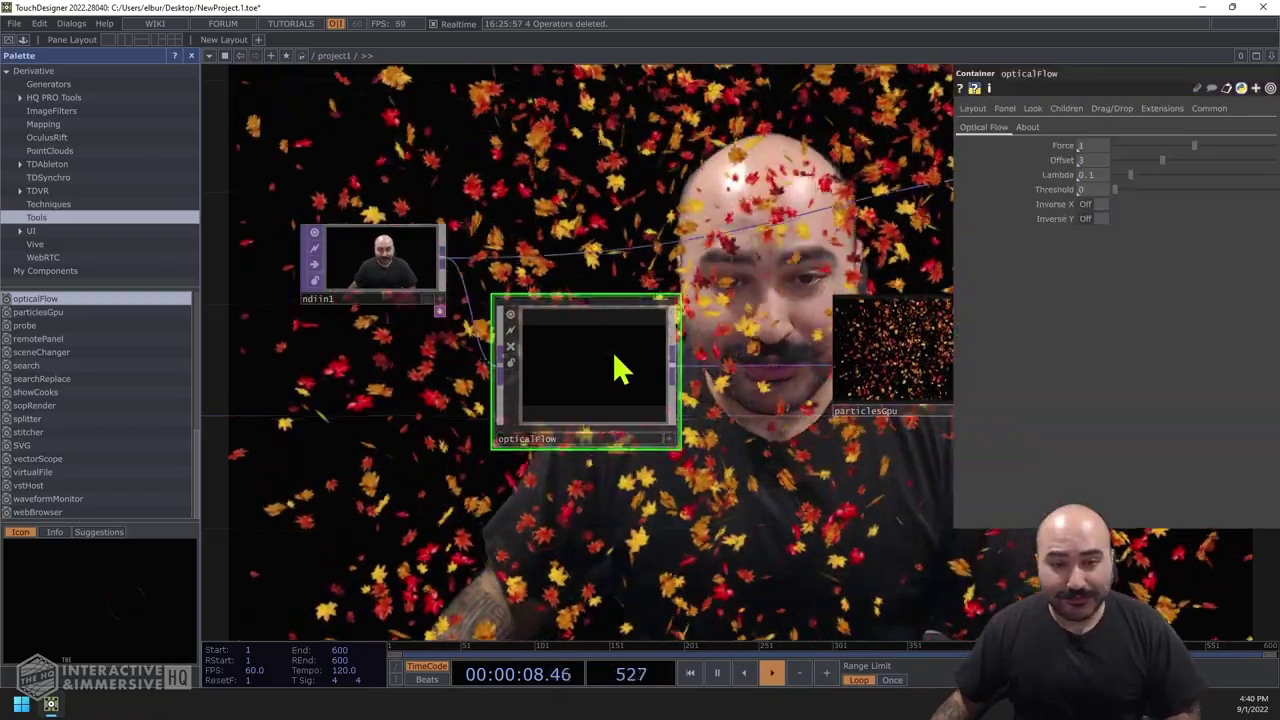
left_click_drag(711, 289, 531, 324)
left_click(780, 420)
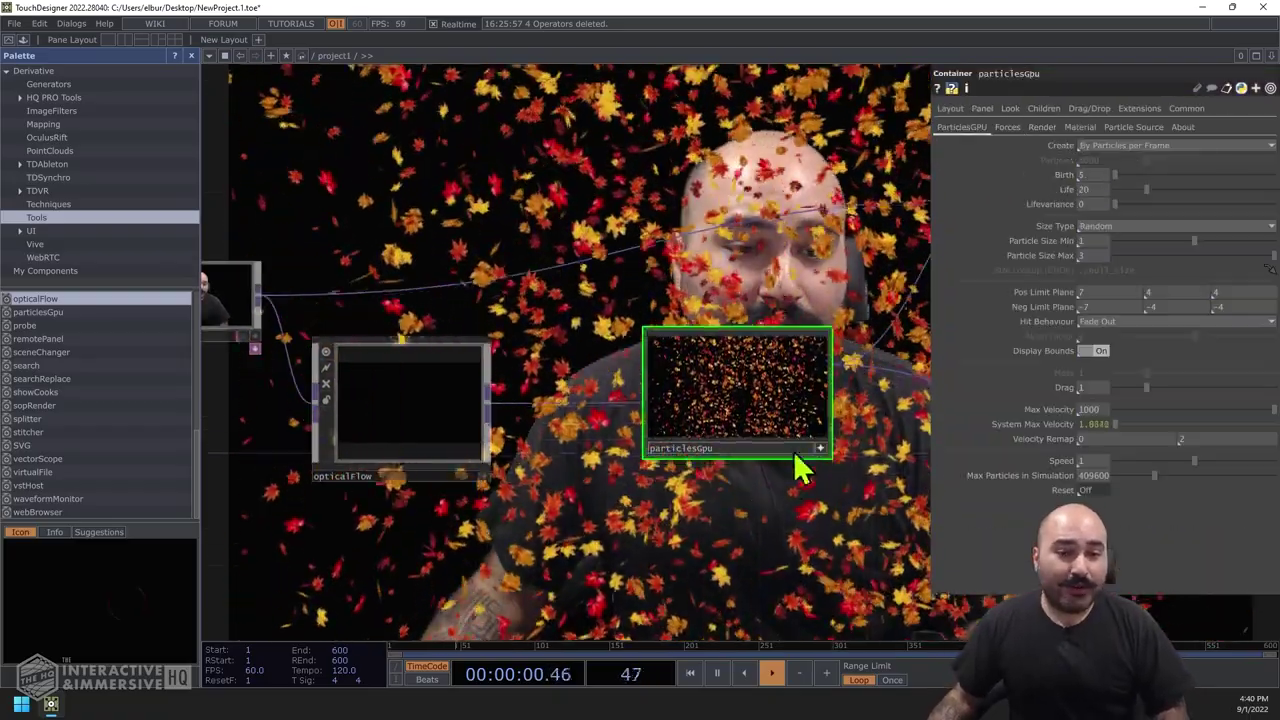
Review the particlesGpu Forces parameters and watch the particles react with the parameter window hidden
left_click(1008, 128)
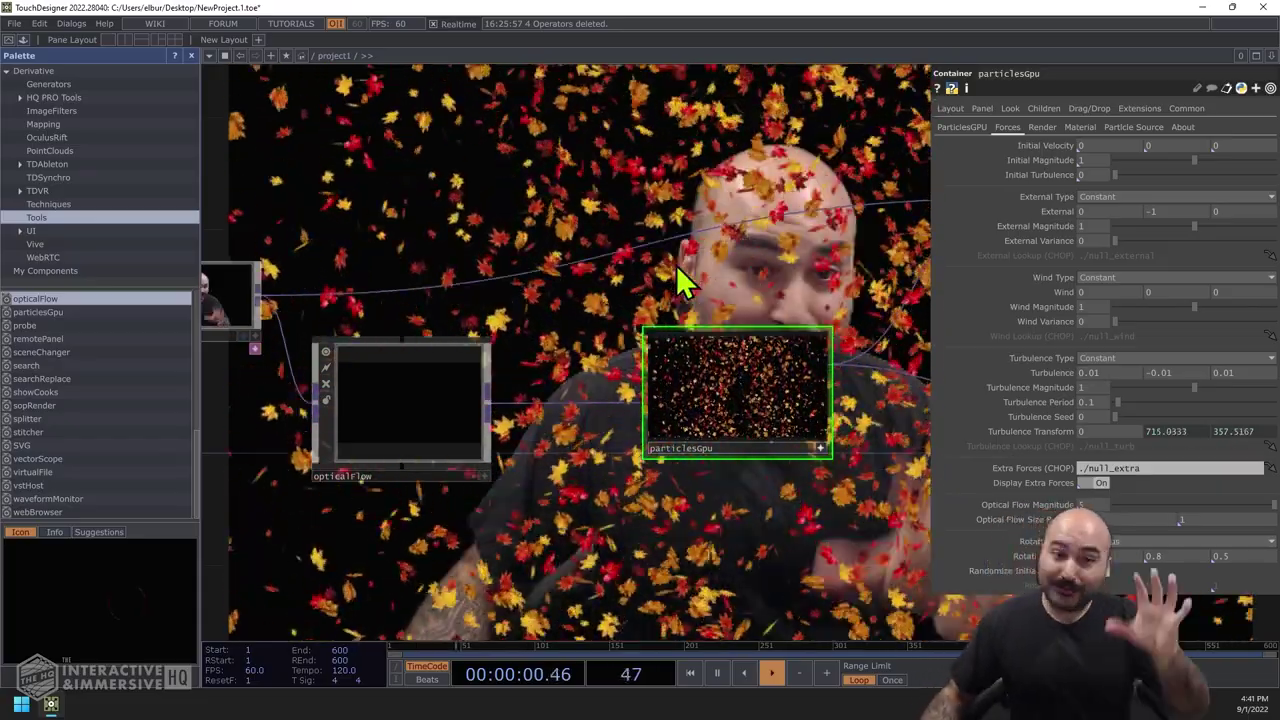
key("p")
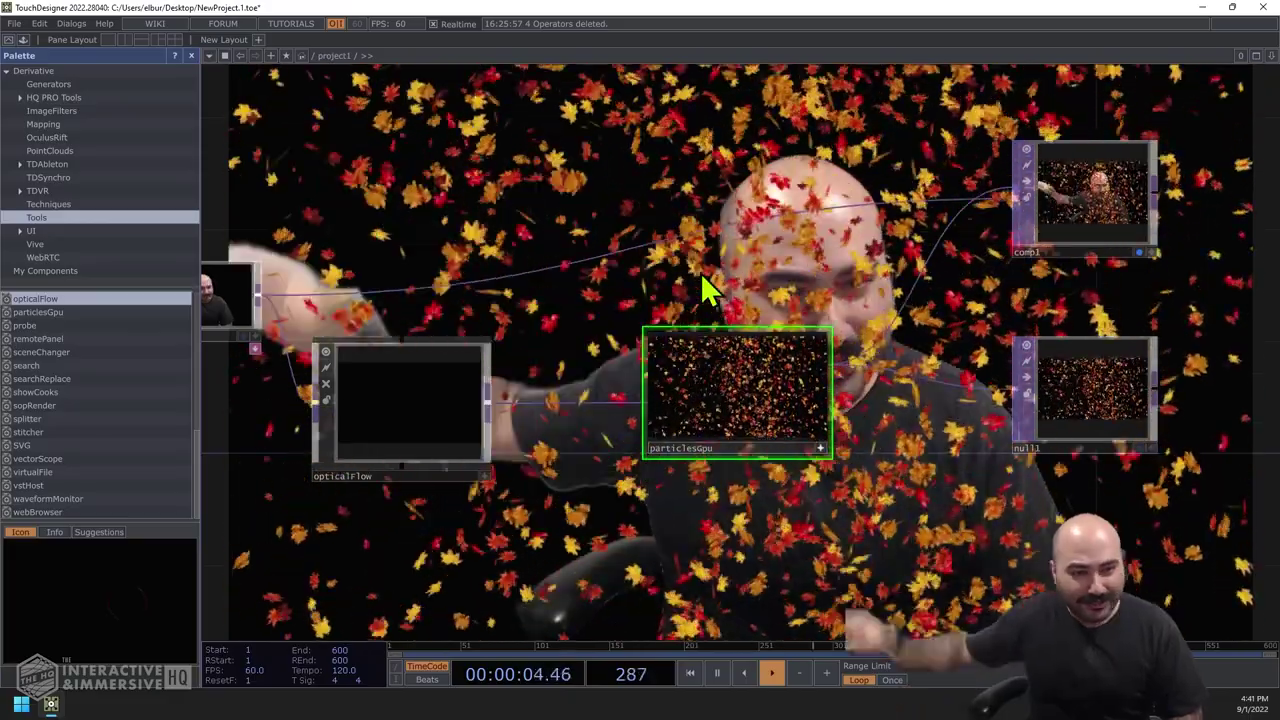
key("p")
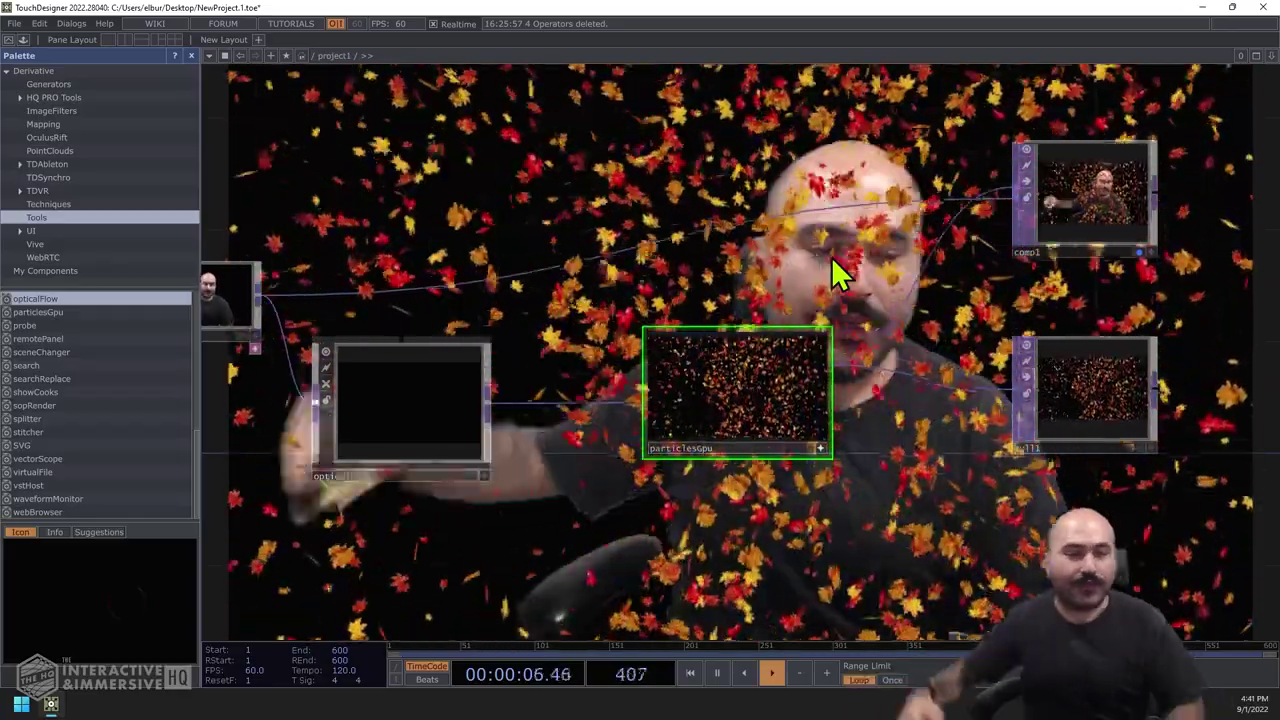
key("p")
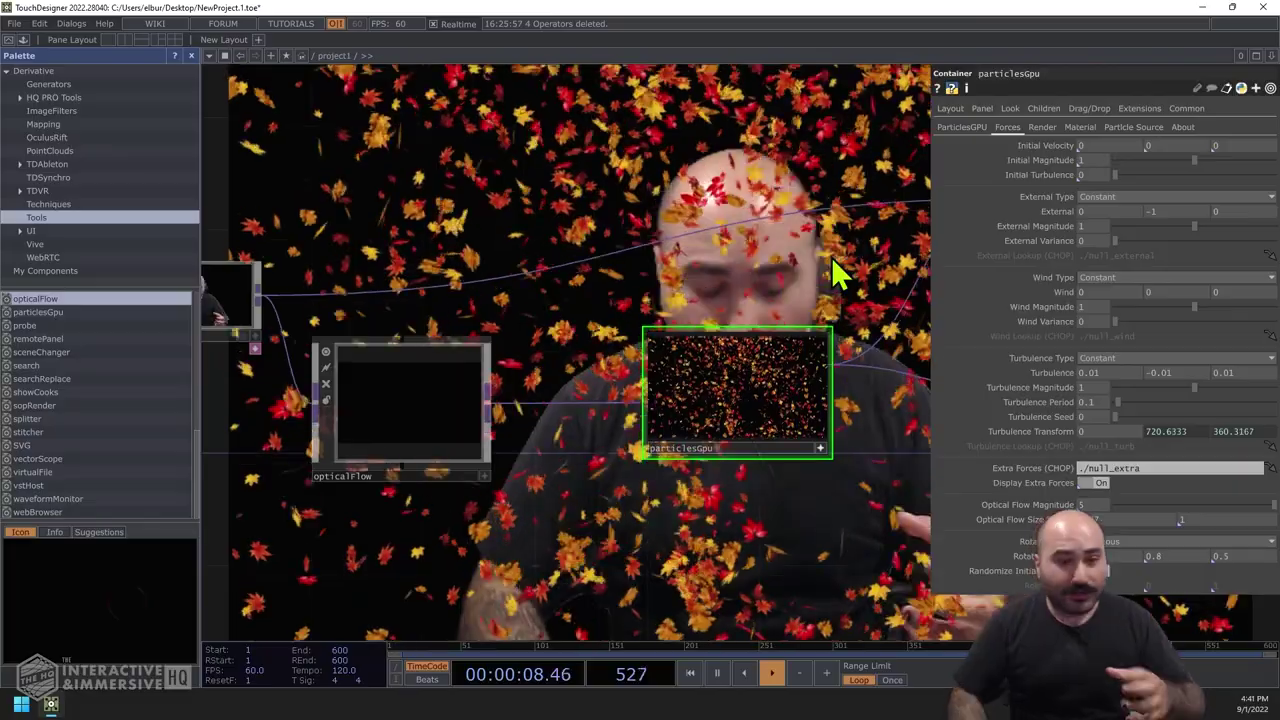
left_click_drag(868, 255, 852, 382)
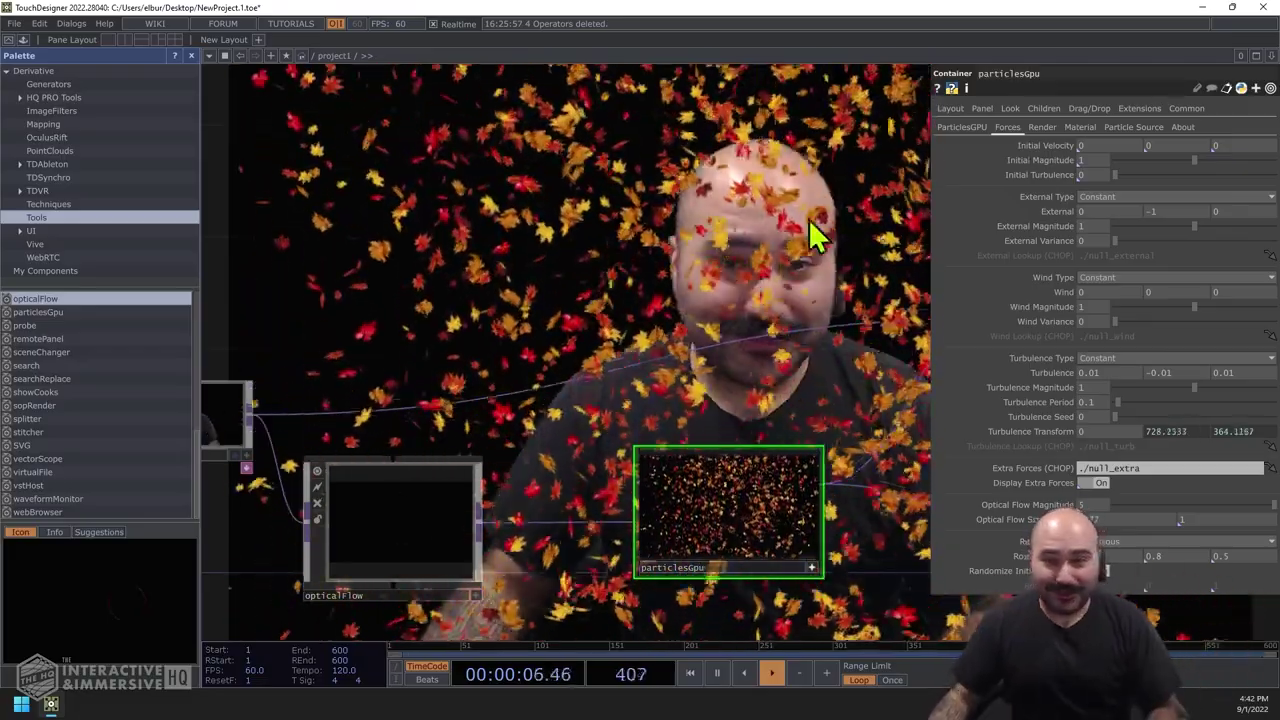
Try the Snow, Circle and Character textures on the particlesGpu material
left_click(1080, 128)
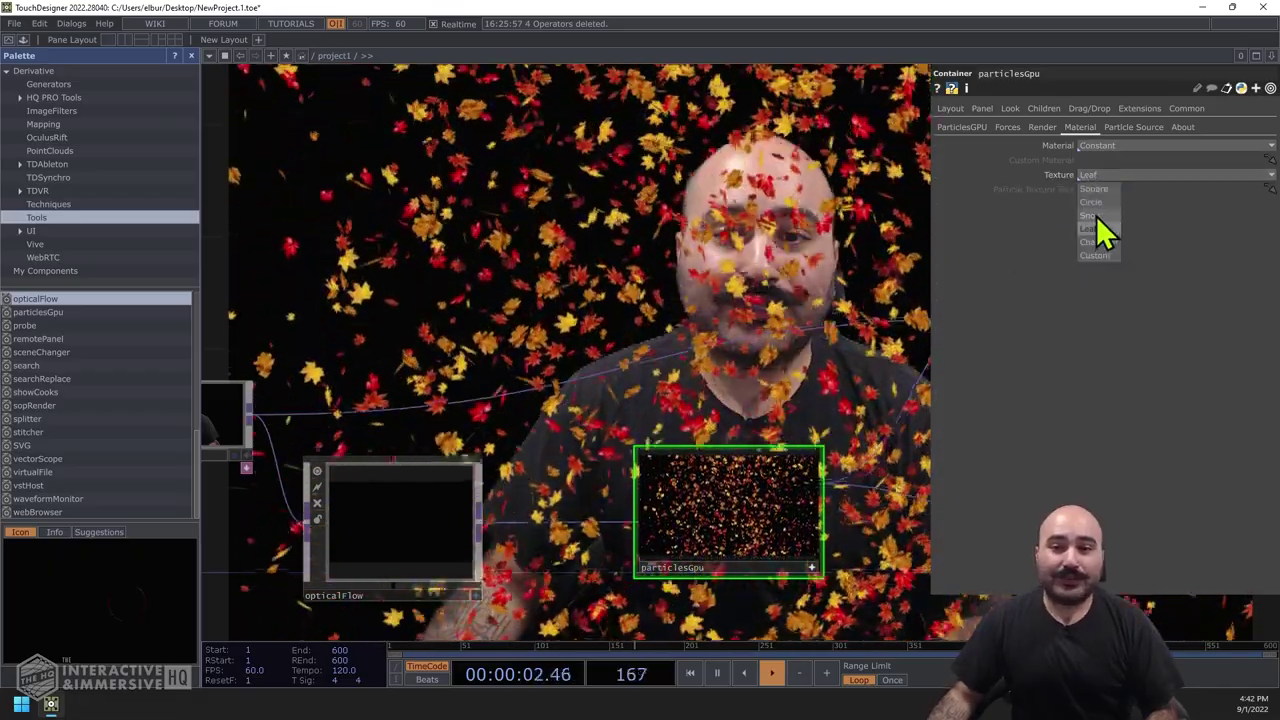
left_click(1098, 215)
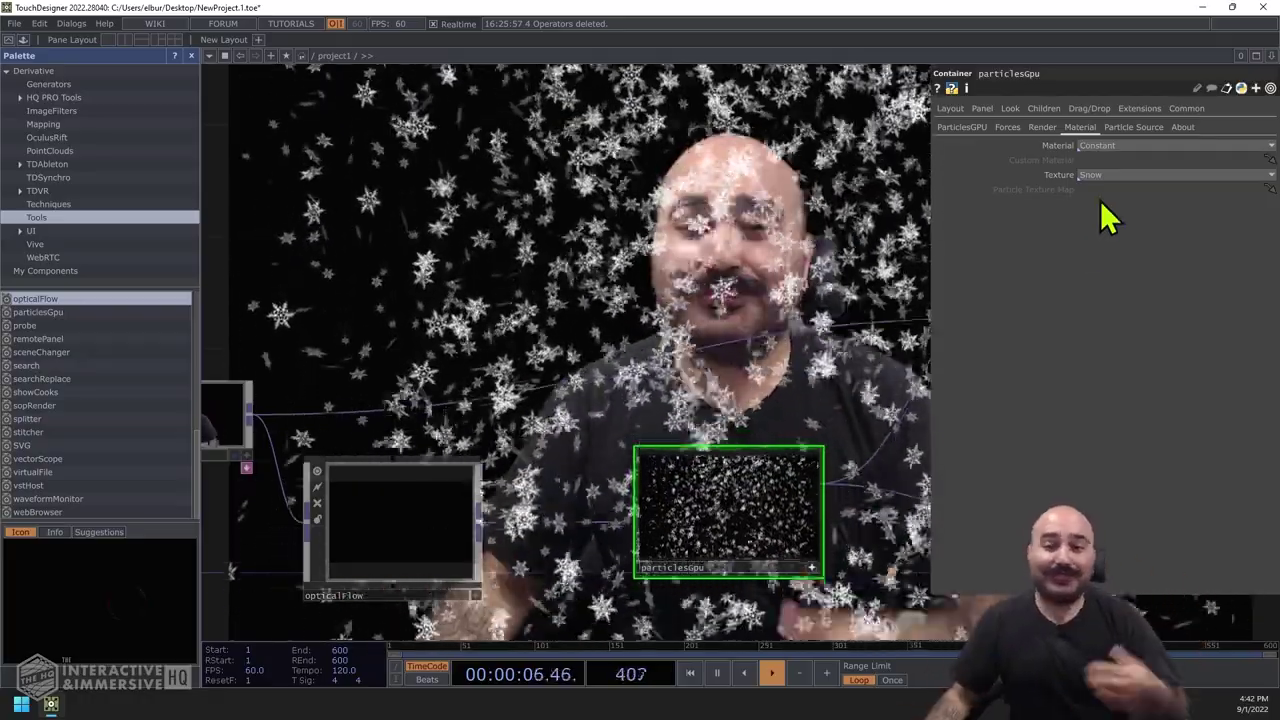
left_click(1112, 178)
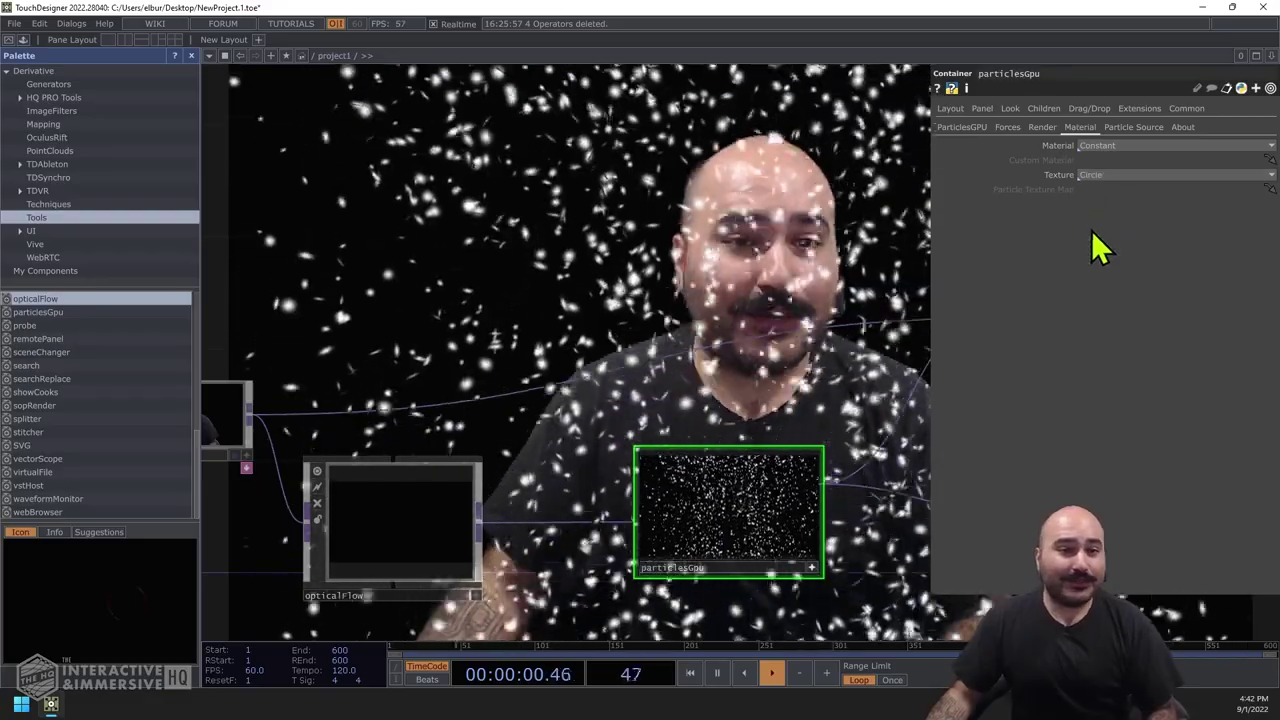
left_click(1092, 176)
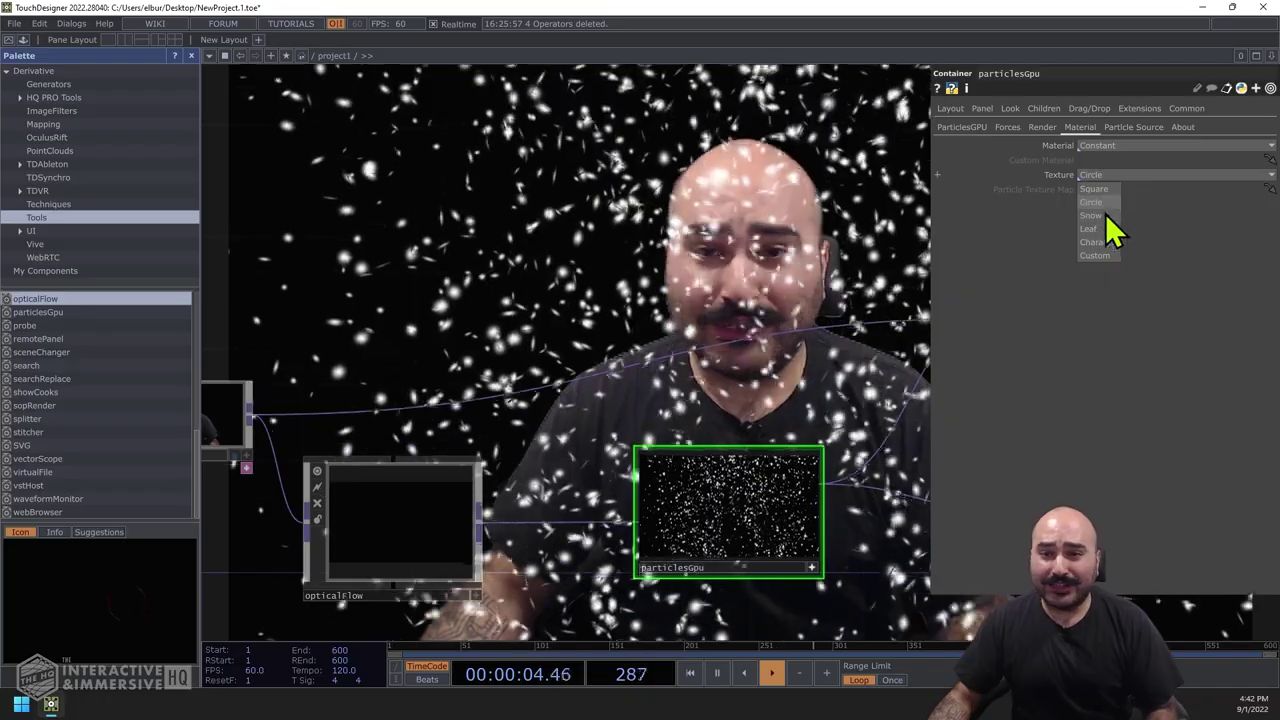
left_click(1099, 215)
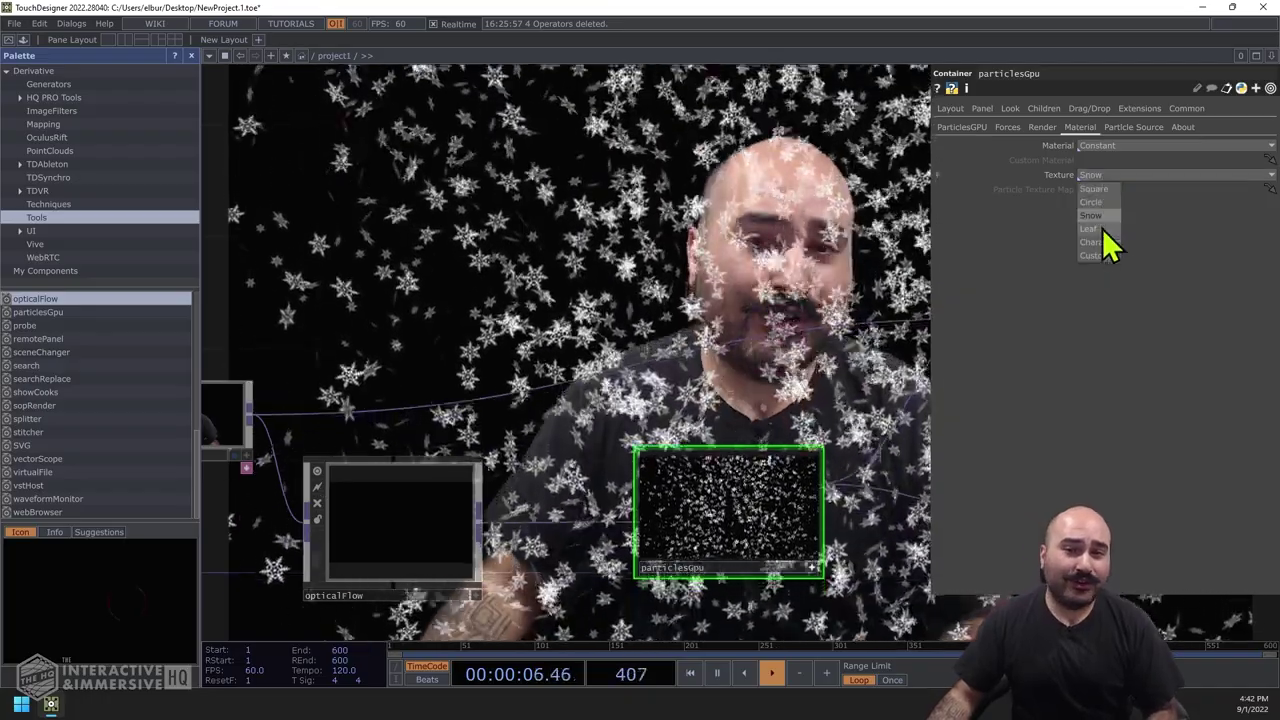
left_click(1101, 244)
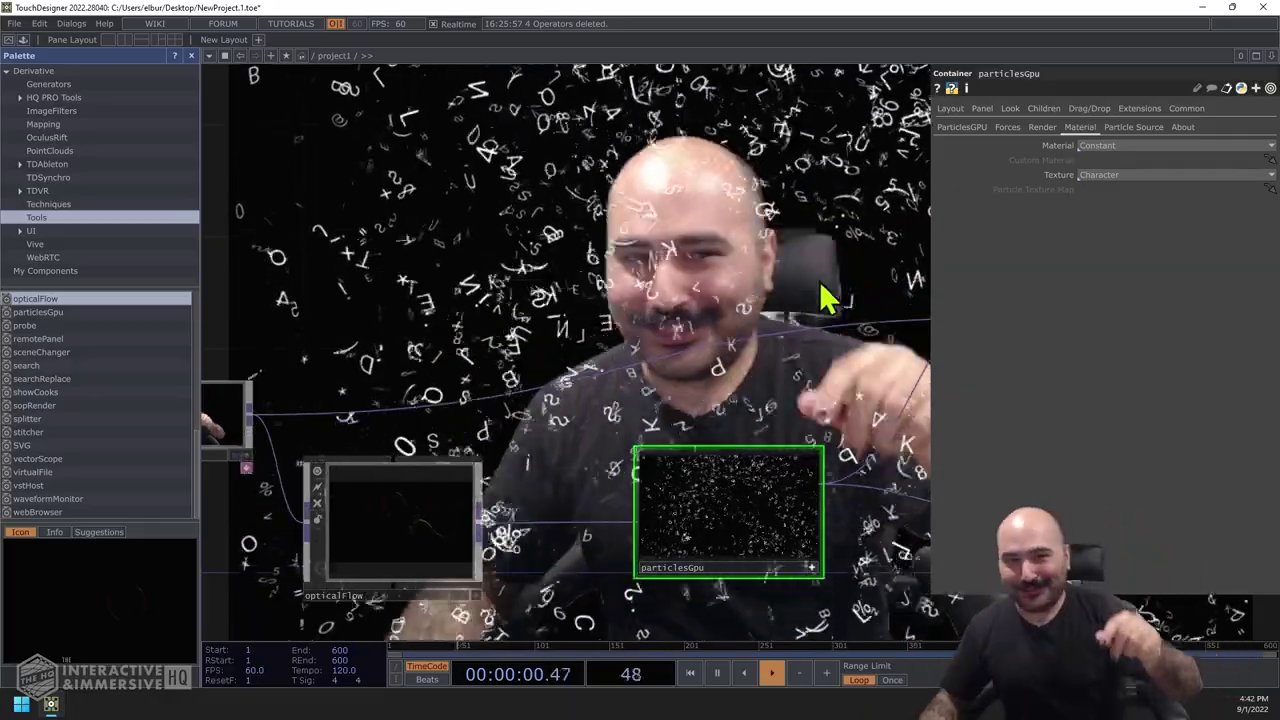
Set the particlesGpu Texture to Custom and assign a new Movie File In TOP, placed above opticalFlow, as its Particle Texture Map
left_click(1124, 175)
left_click(1116, 268)
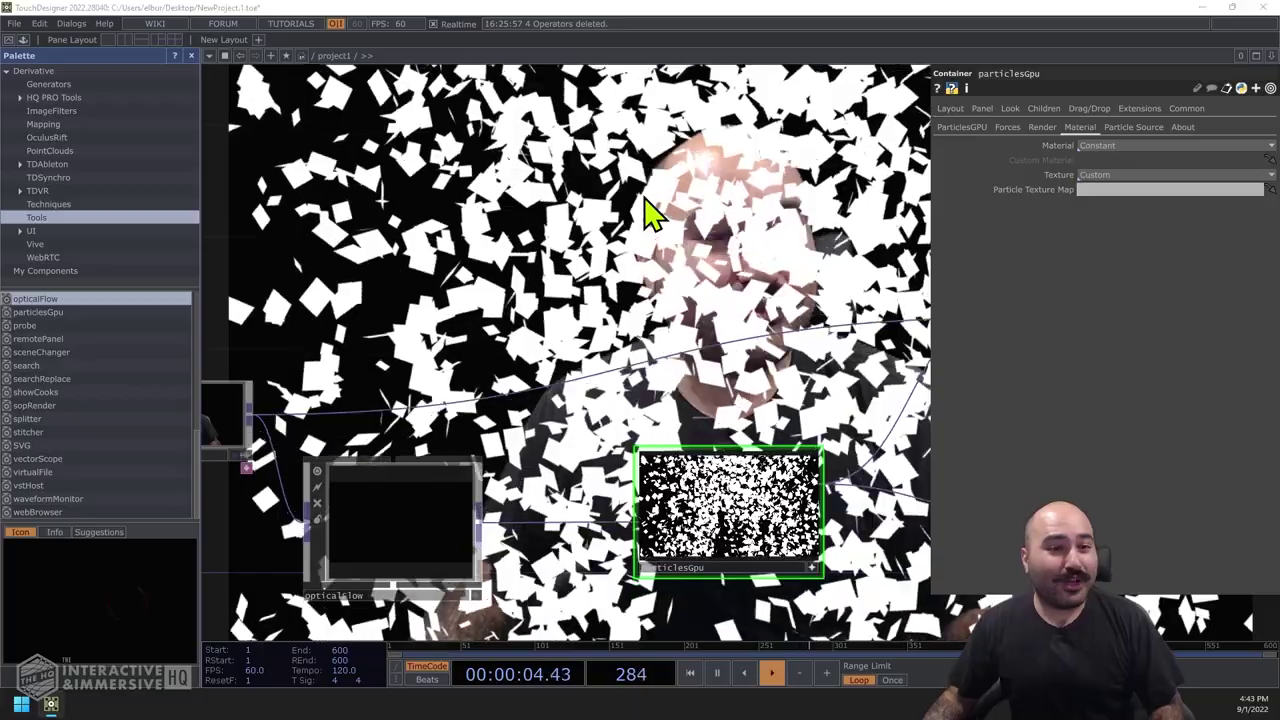
key("Tab")
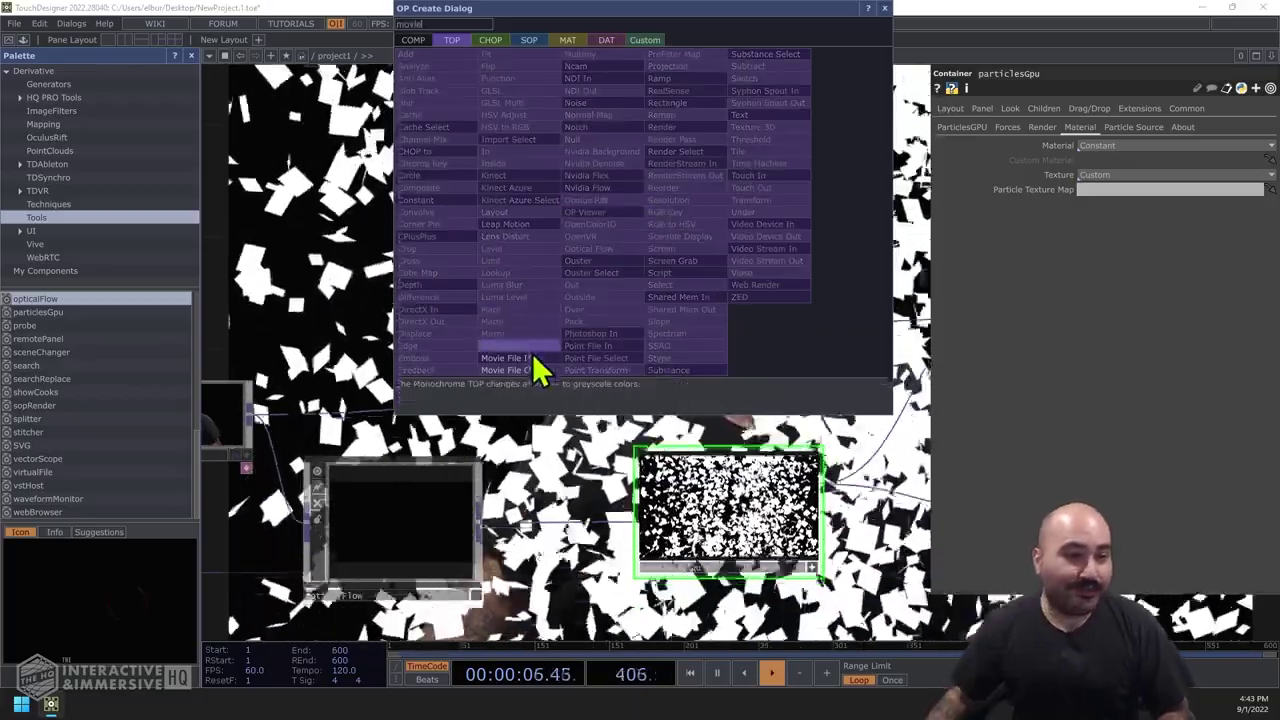
left_click(505, 358)
left_click(580, 250)
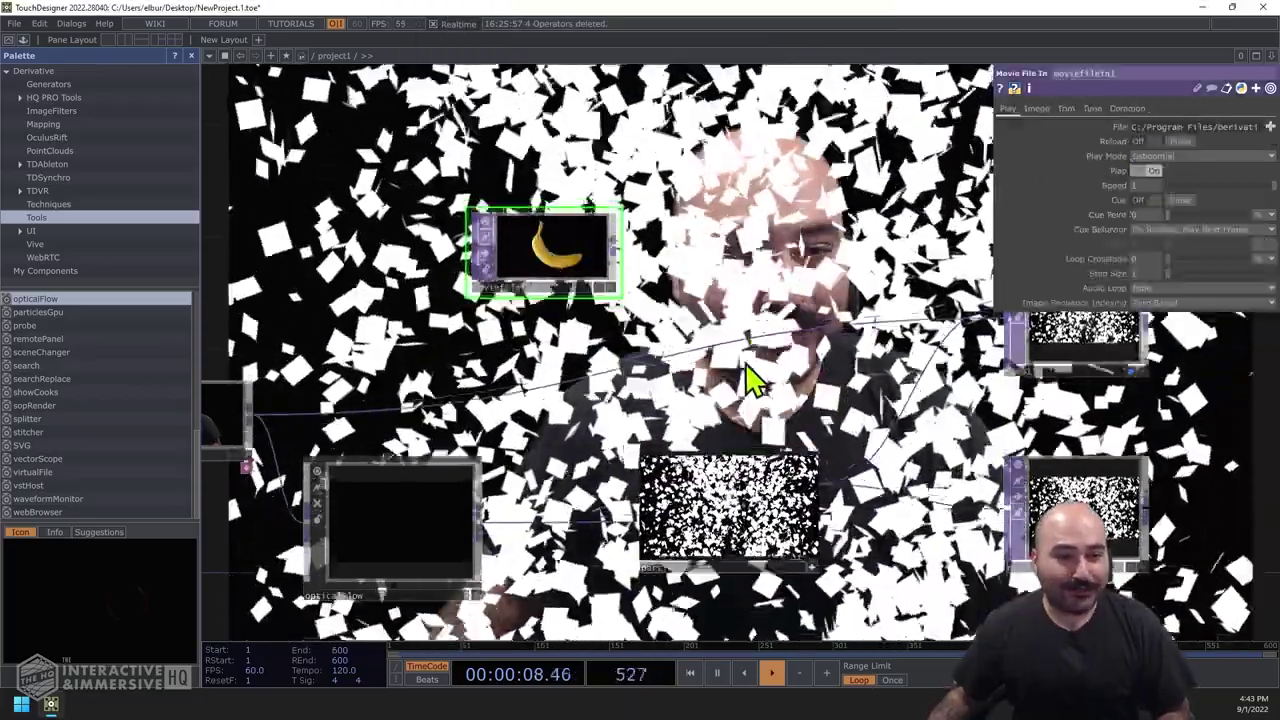
left_click(750, 557)
left_click_drag(586, 243, 1086, 203)
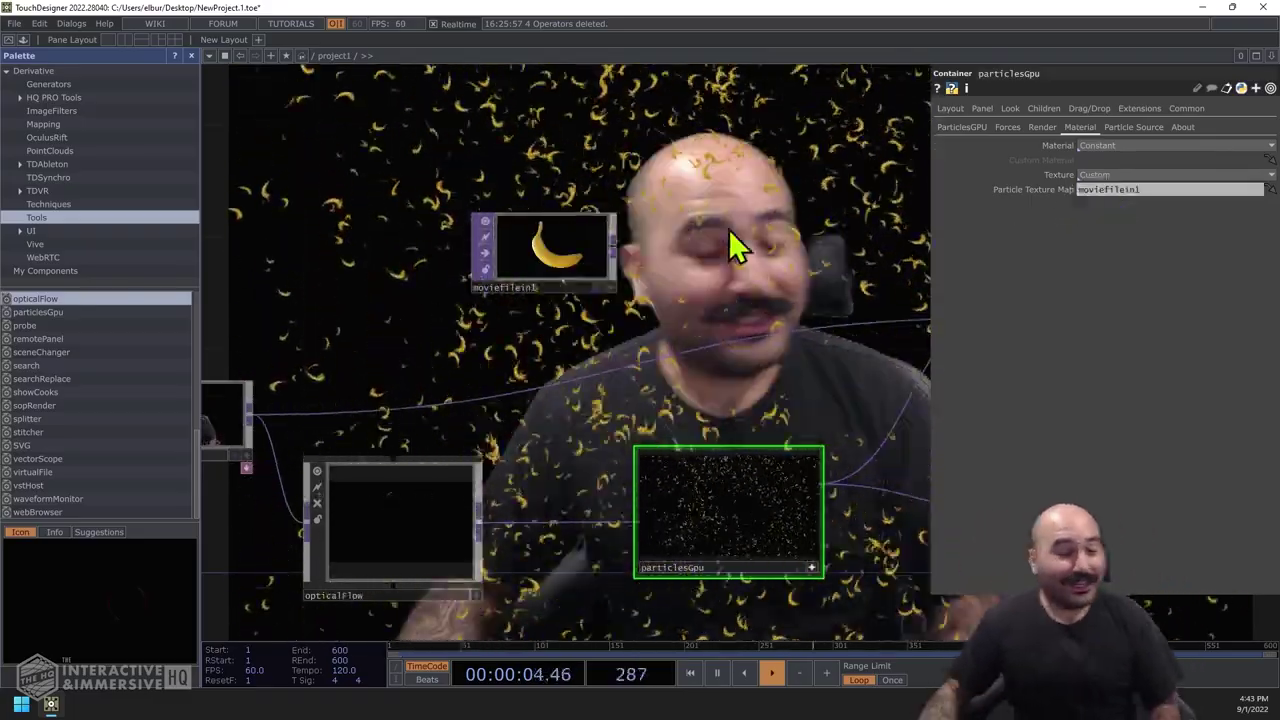
Switch the particlesGpu Texture from Custom to Snow
left_click(1110, 174)
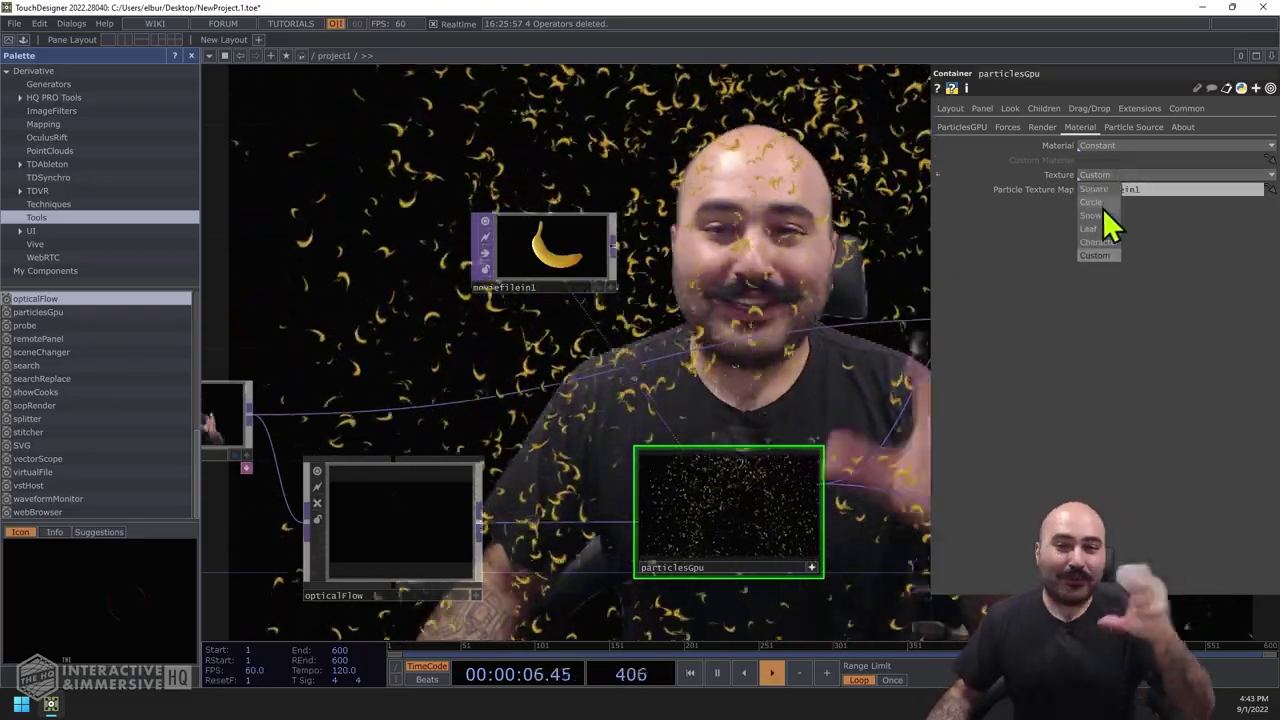
left_click(1108, 230)
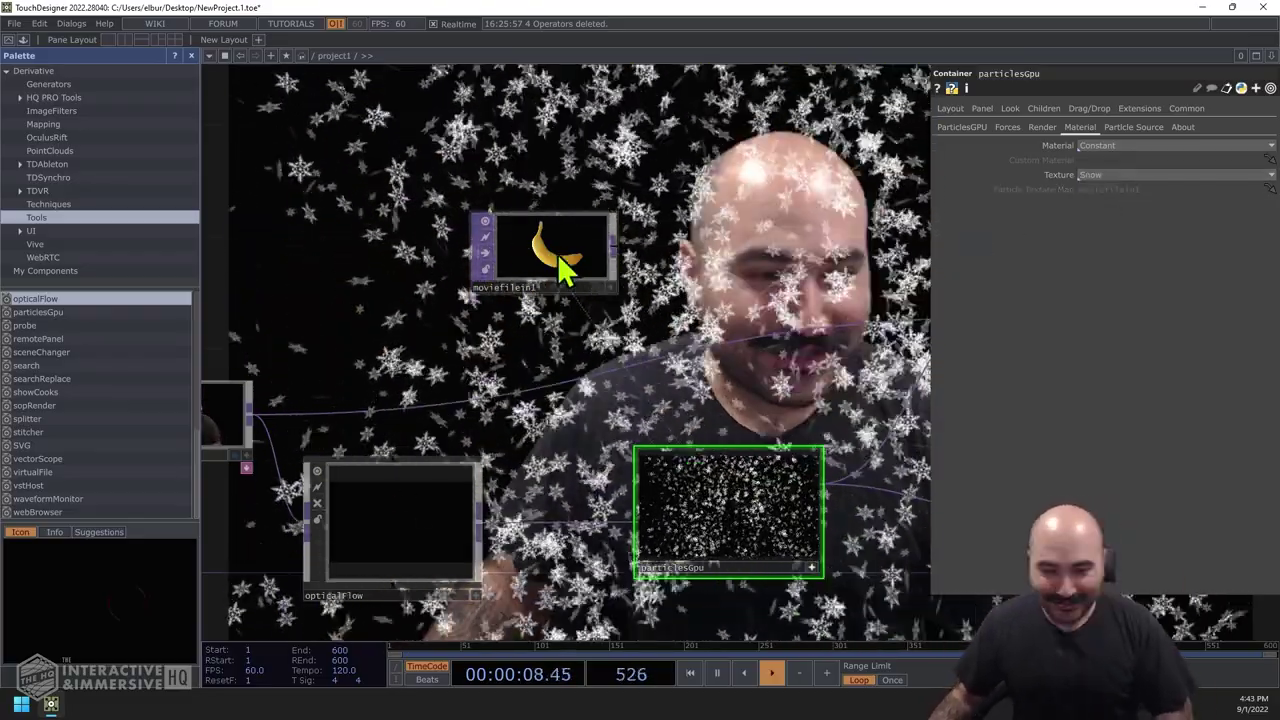
Delete the unused Movie File In TOP with the banana image above opticalFlow
left_click(563, 268)
key("Delete")
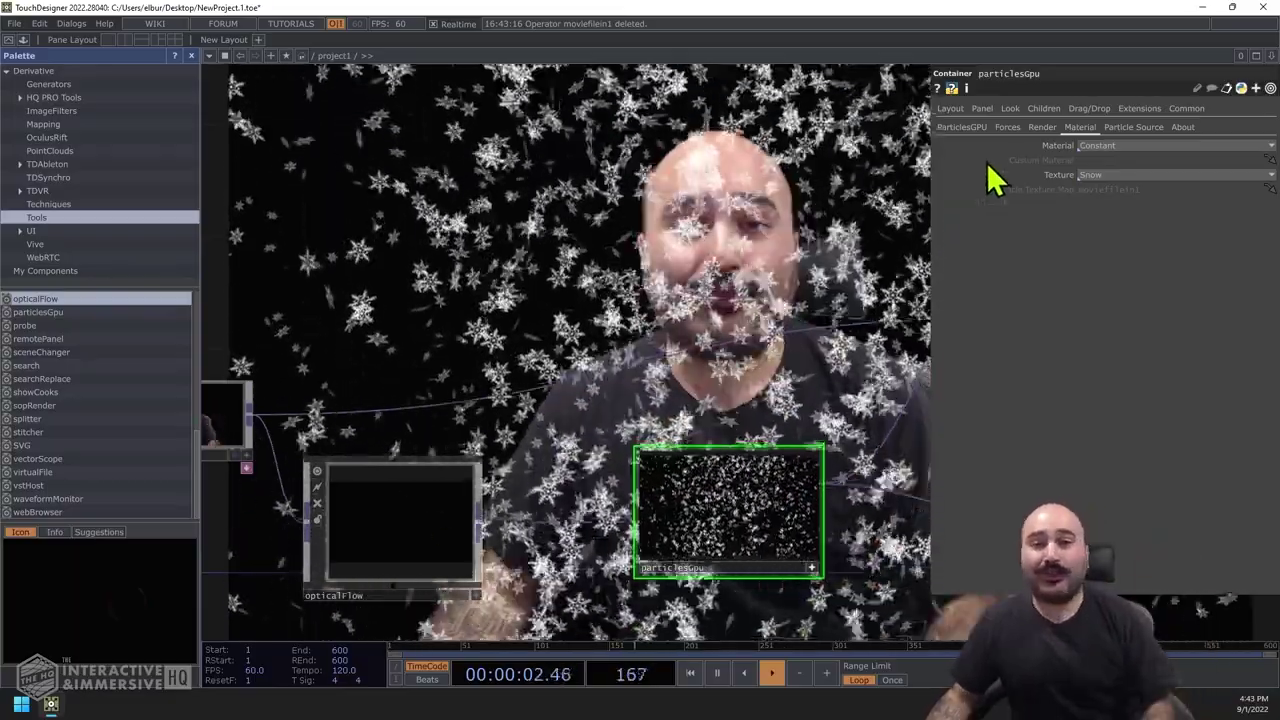
Set the Birth value of particlesGpu to 20 particles per frame
left_click(962, 130)
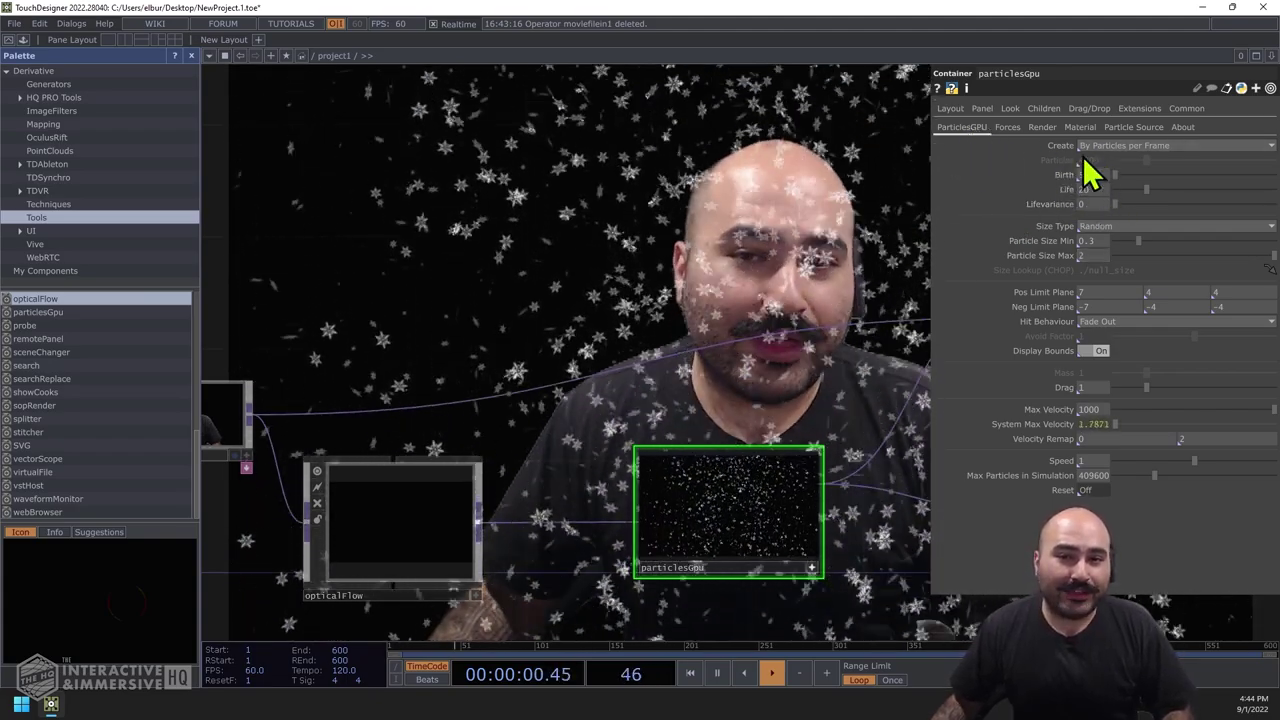
type("20")
key("Return")
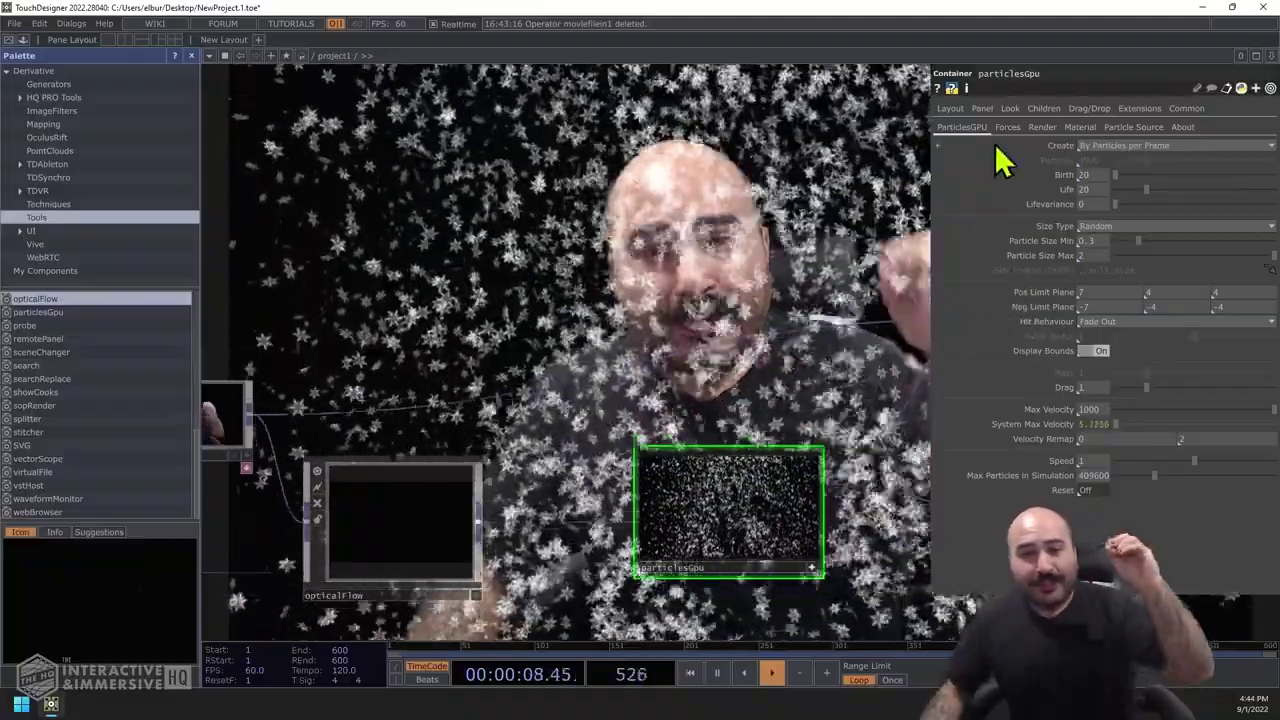
Review the Forces, Render, Material and Particle Source parameters of particlesGpu
left_click(1007, 130)
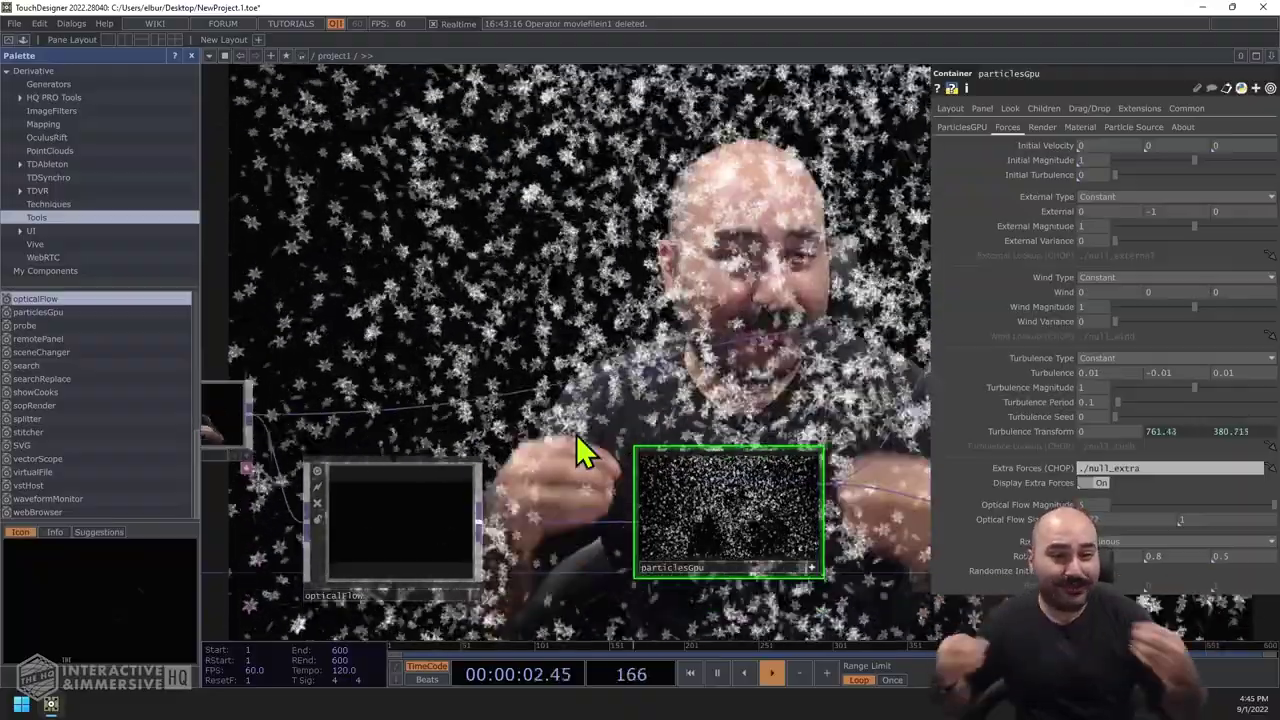
left_click(1041, 128)
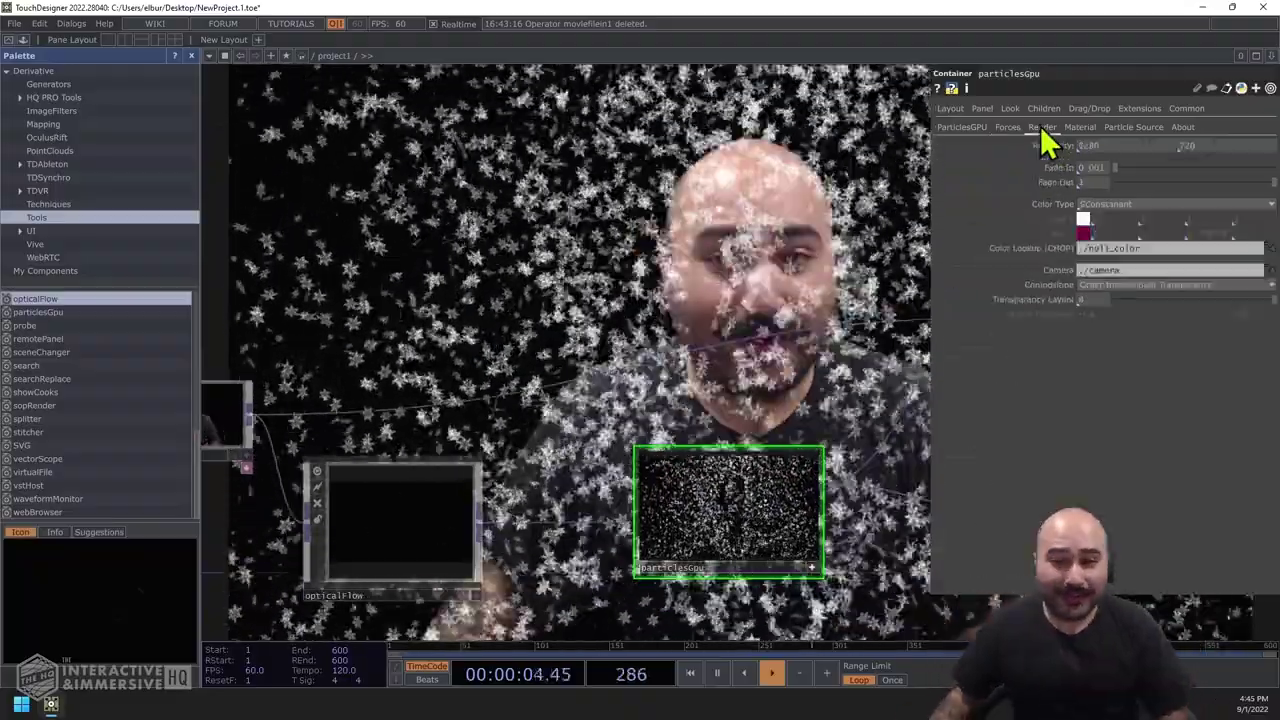
left_click(1084, 127)
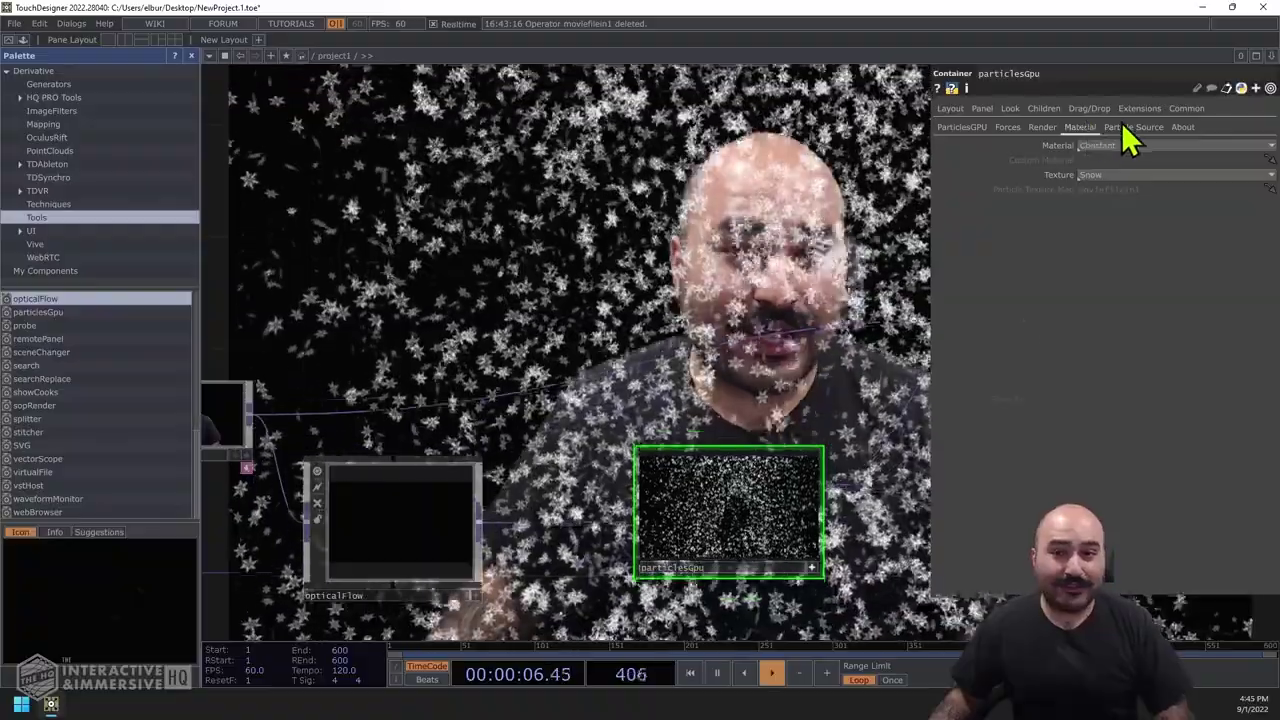
left_click(1124, 128)
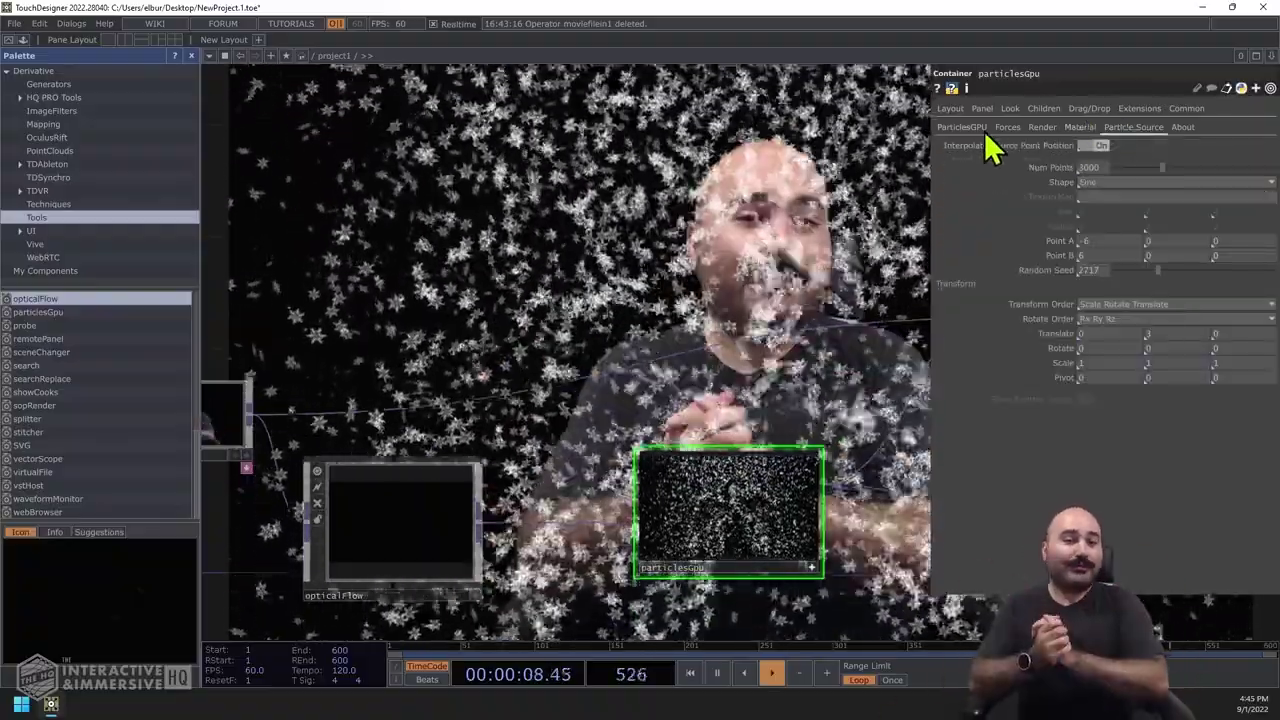